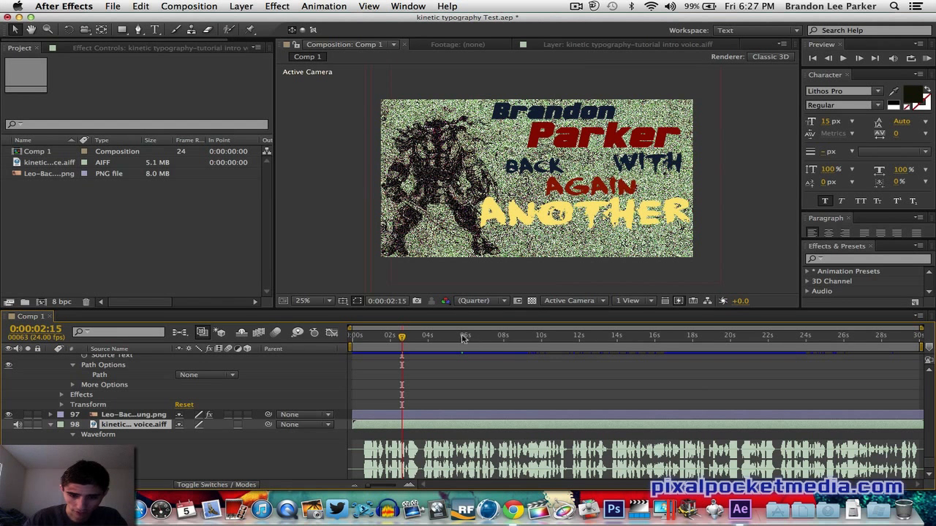
# - Scrub through and play back the finished kinetic typography composition to preview it
pyautogui.click(438, 338)
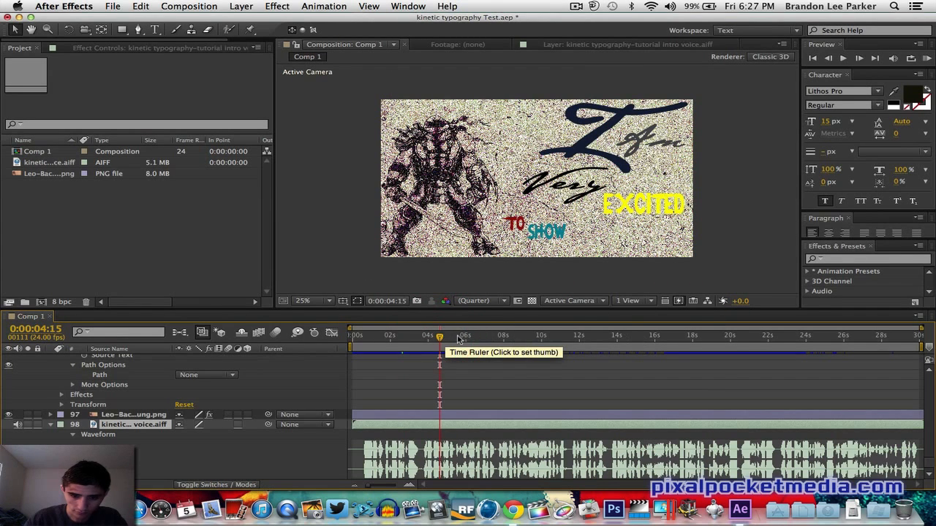
pyautogui.click(563, 338)
pyautogui.click(364, 338)
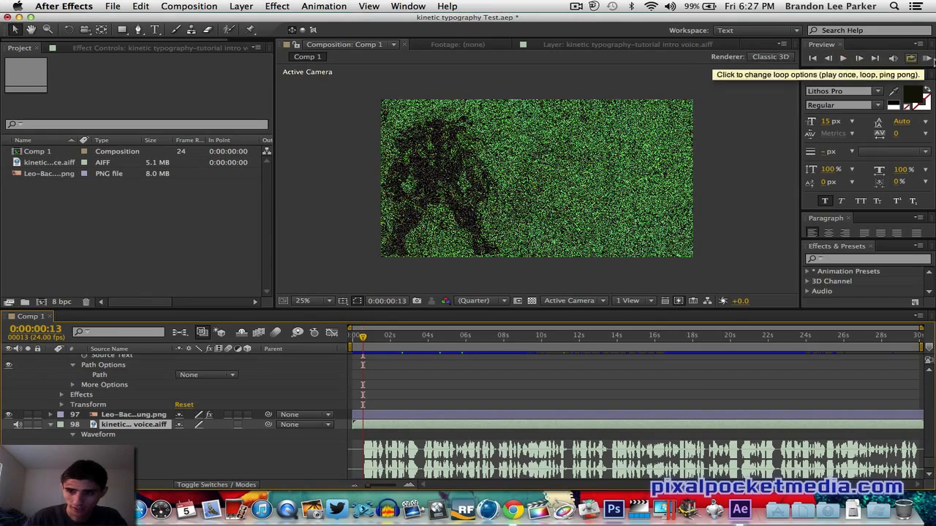
pyautogui.click(927, 58)
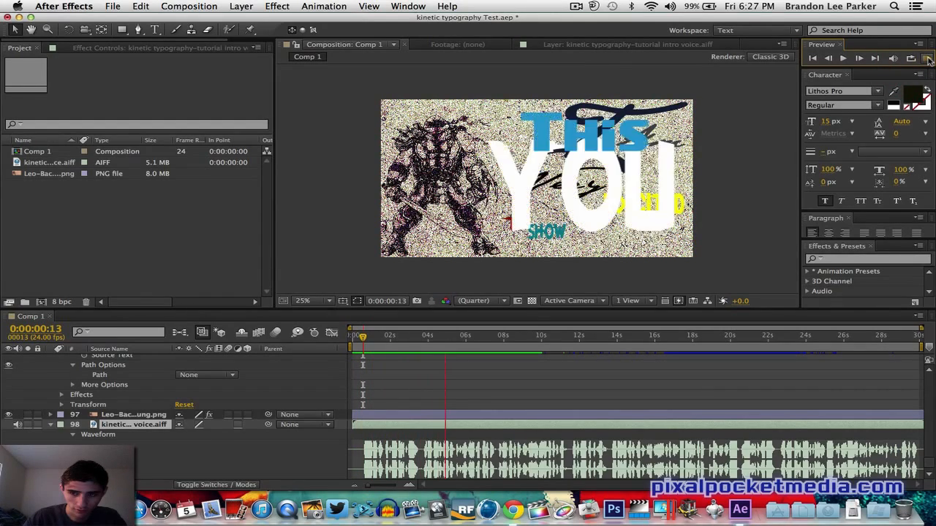
pyautogui.click(927, 58)
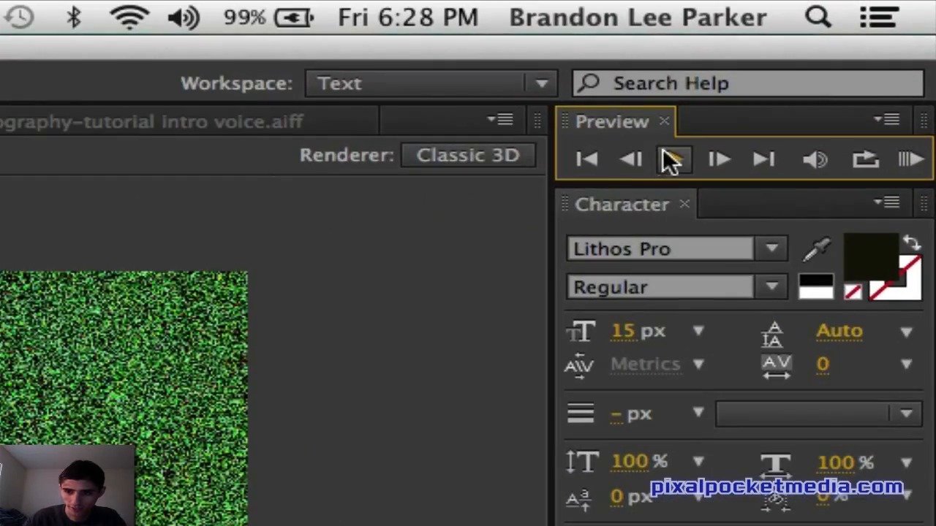
pyautogui.click(841, 46)
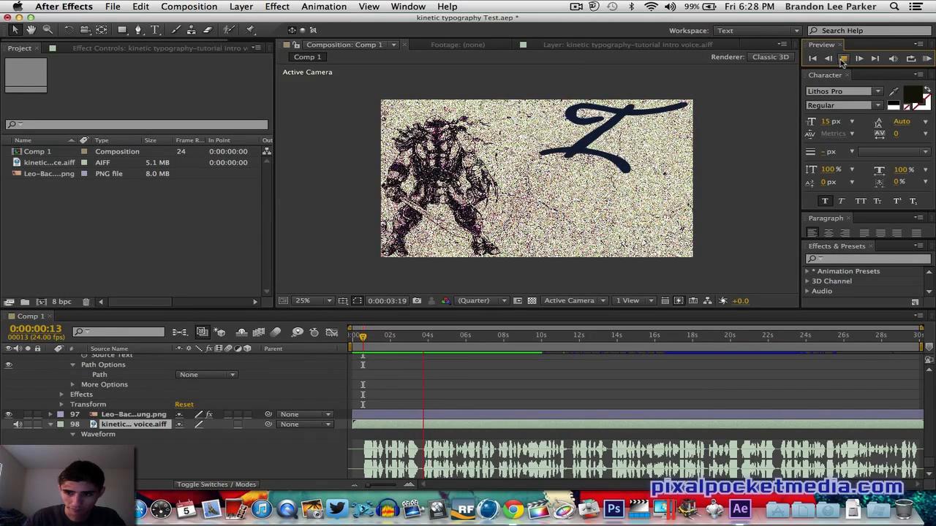
pyautogui.click(843, 58)
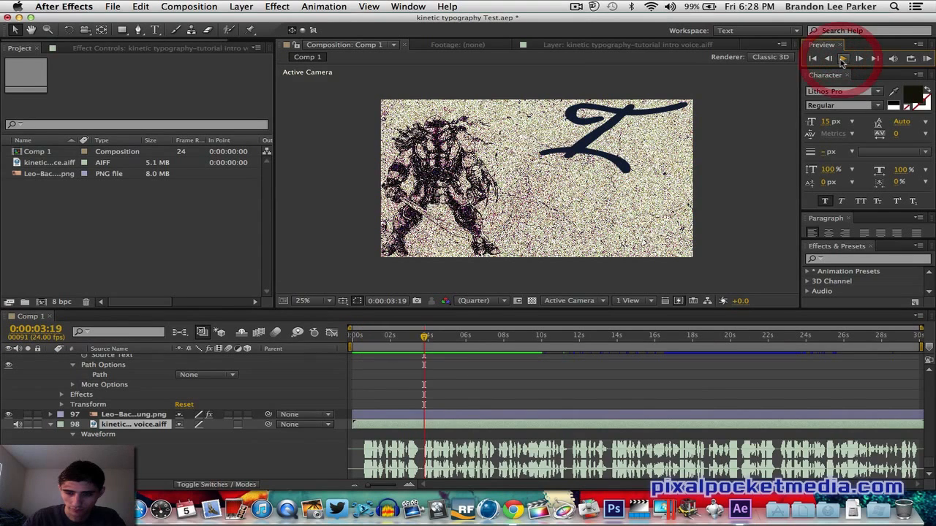
pyautogui.click(113, 6)
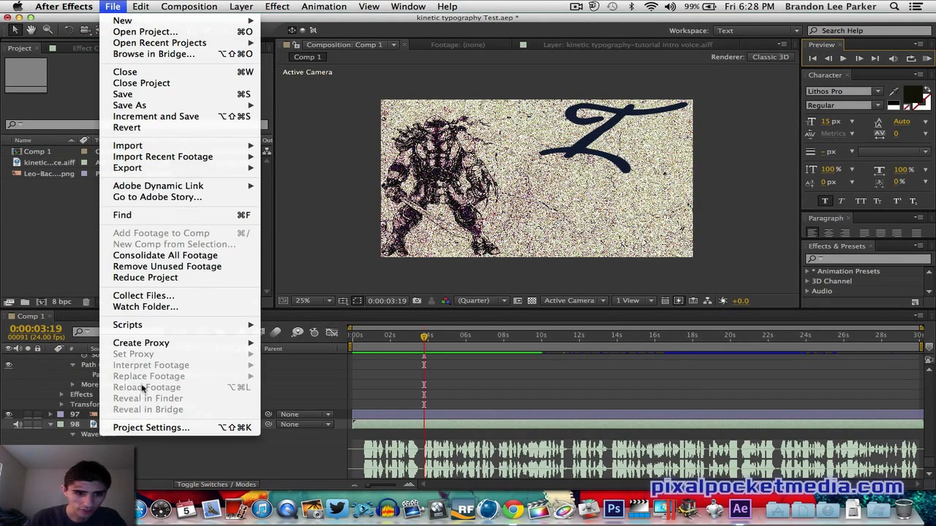
pyautogui.moveTo(145, 172)
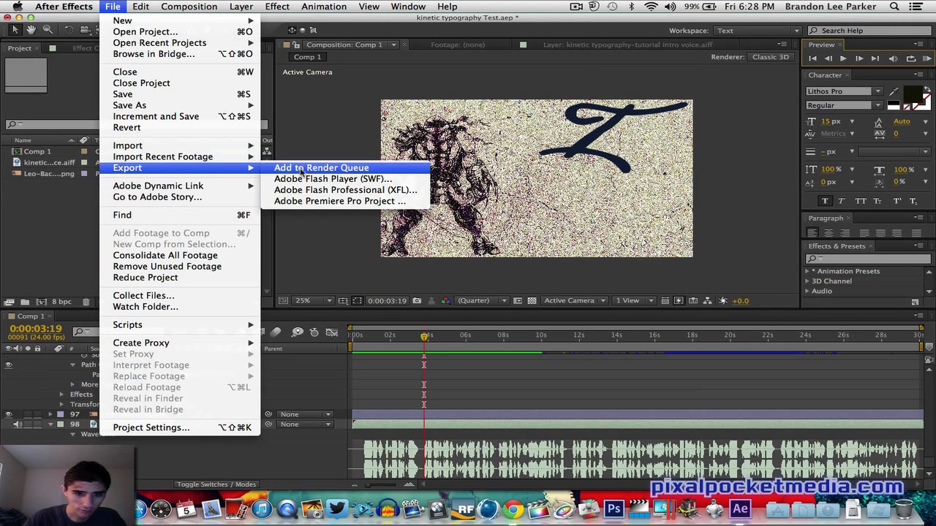
pyautogui.moveTo(141, 20)
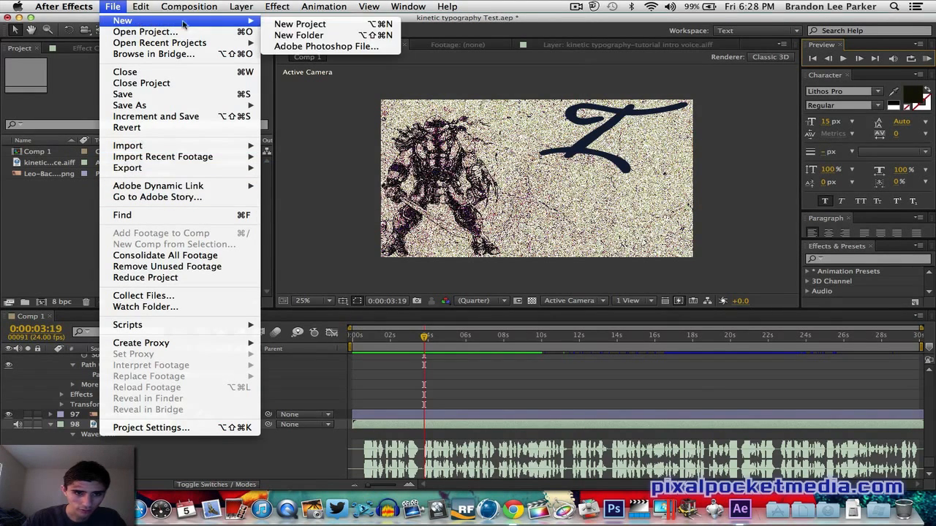
pyautogui.click(310, 34)
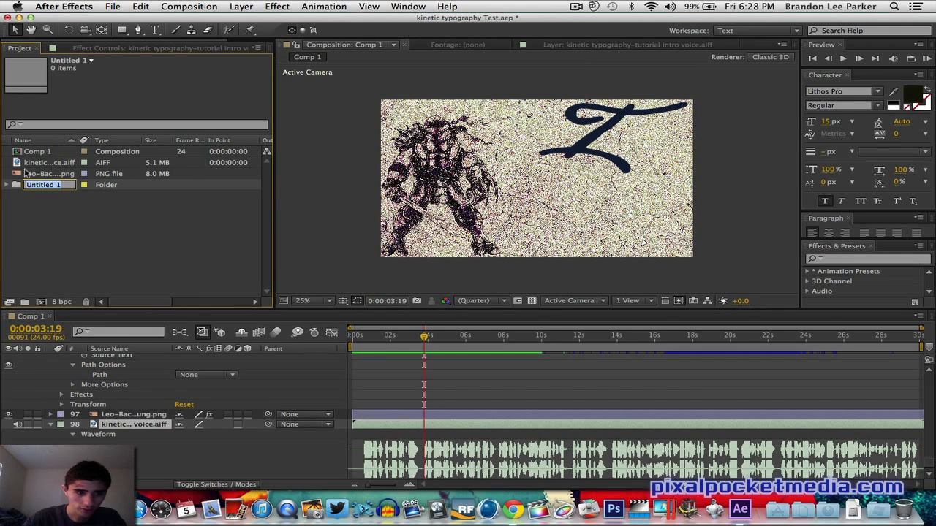
pyautogui.click(16, 187)
pyautogui.press('Delete')
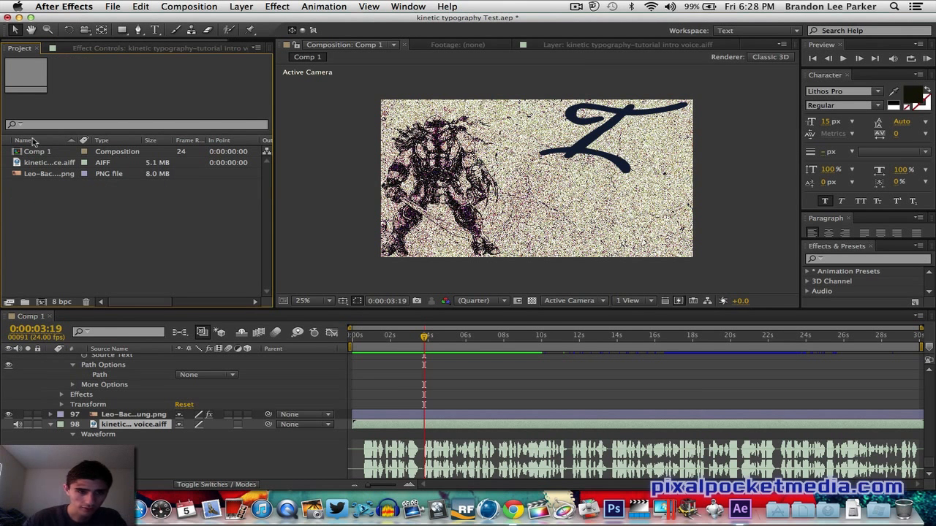
# - Start a new project without saving changes to the kinetic typography Test project
pyautogui.click(112, 7)
pyautogui.moveTo(139, 21)
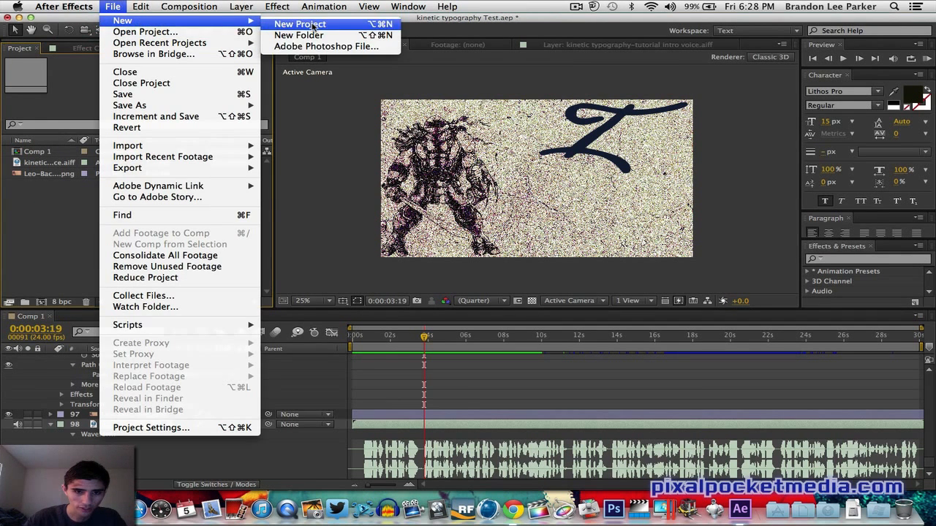
pyautogui.click(313, 27)
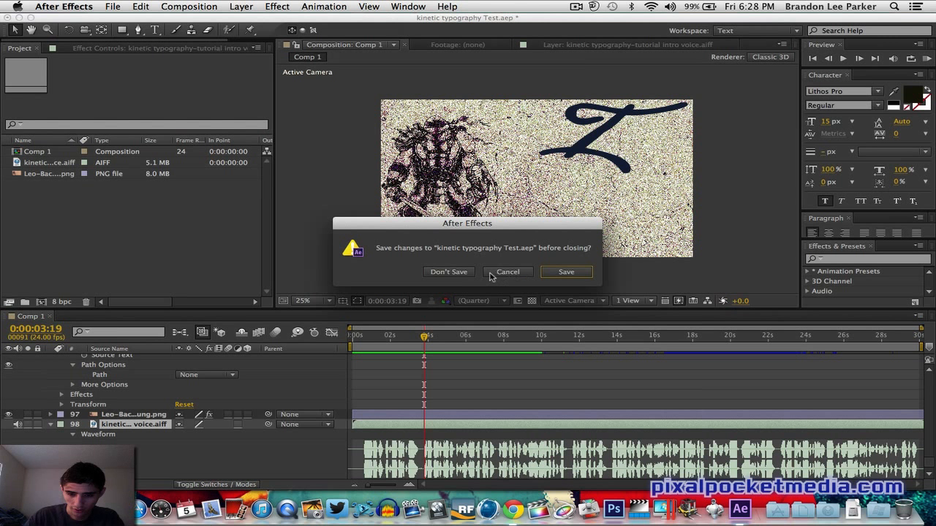
pyautogui.click(461, 272)
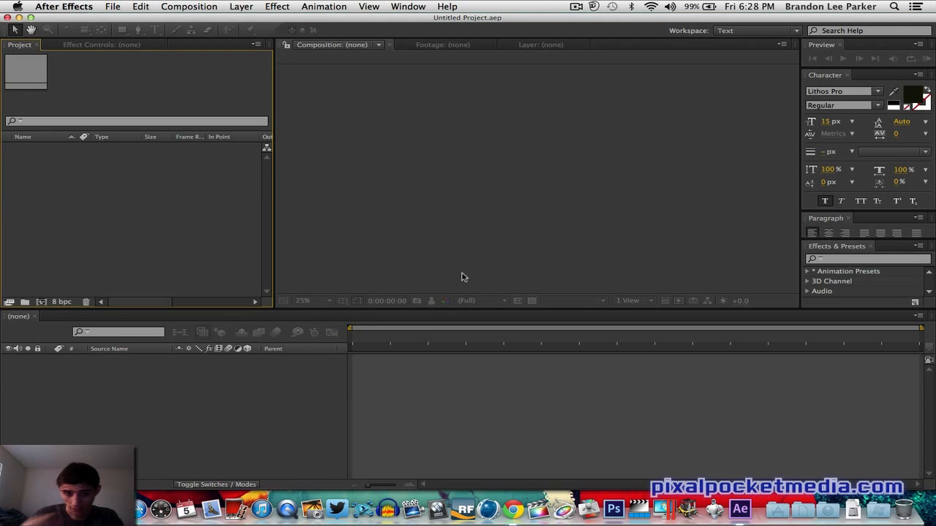
pyautogui.click(113, 7)
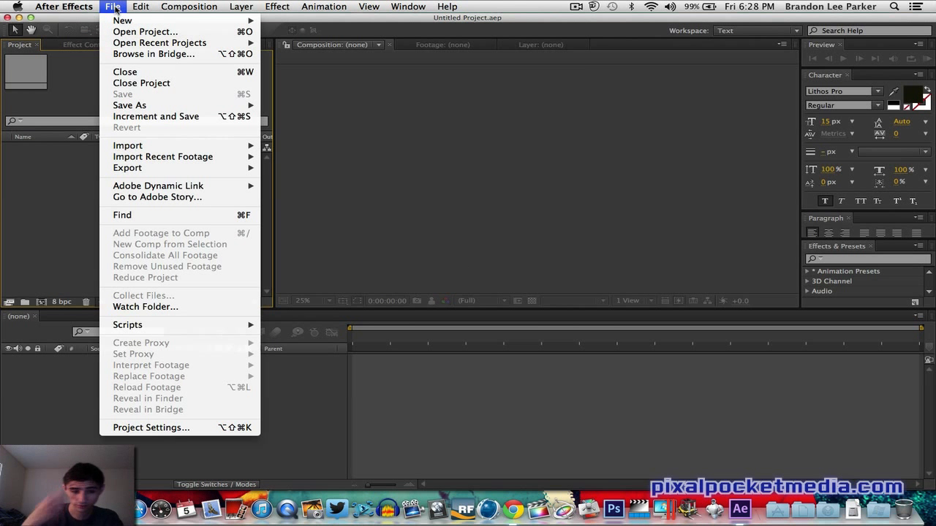
pyautogui.moveTo(117, 22)
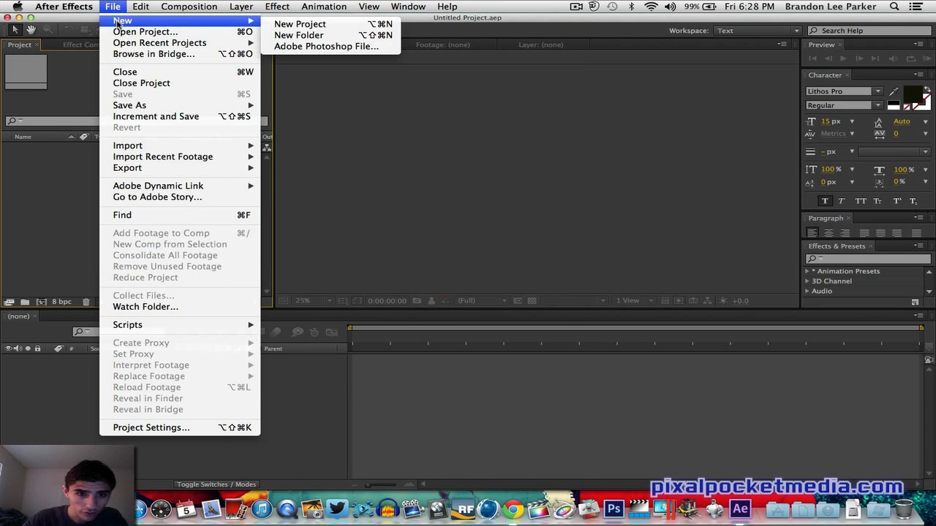
pyautogui.click(85, 77)
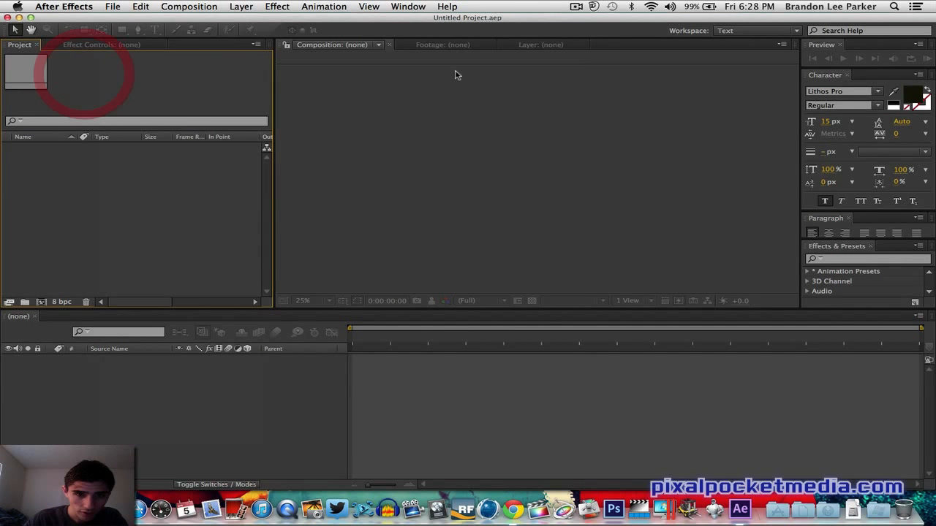
# - Create a new composition Comp 1 with the HDTV 1080 24 preset, 1920×1080, 30 seconds long
pyautogui.click(213, 7)
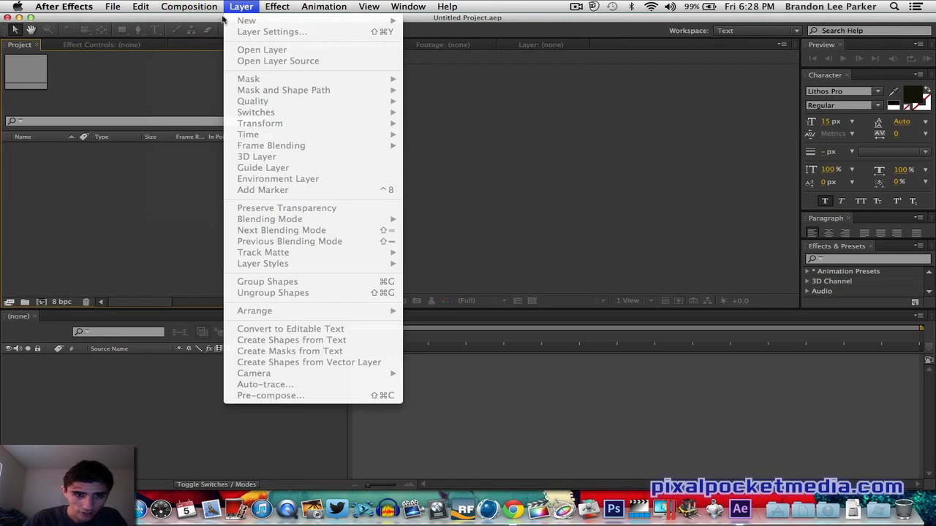
pyautogui.click(205, 22)
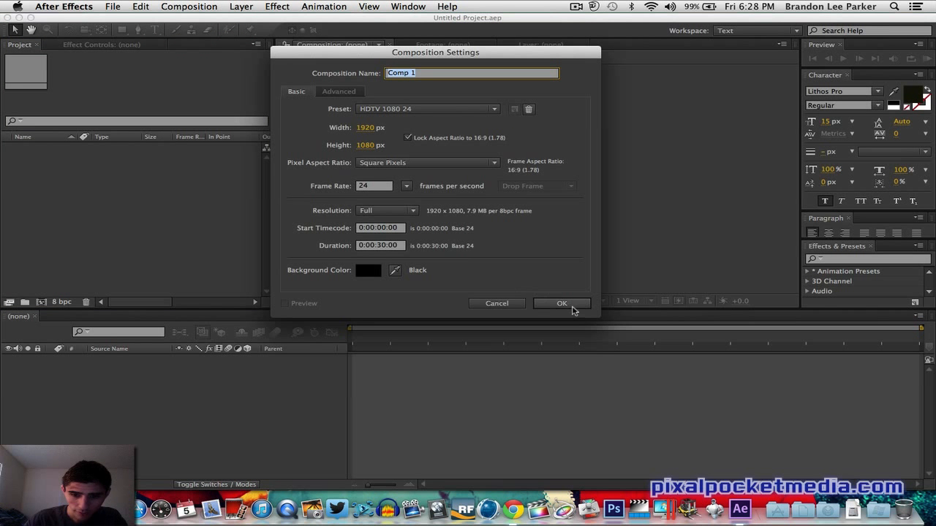
pyautogui.click(561, 304)
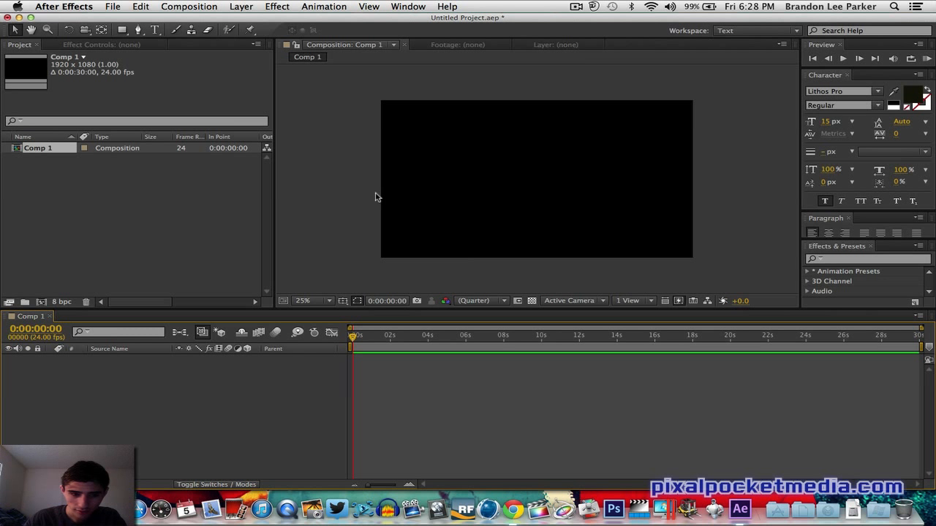
# - Import concrete-0016.jpg from the free-concrete-texture-pack-001 folder as footage
pyautogui.click(110, 7)
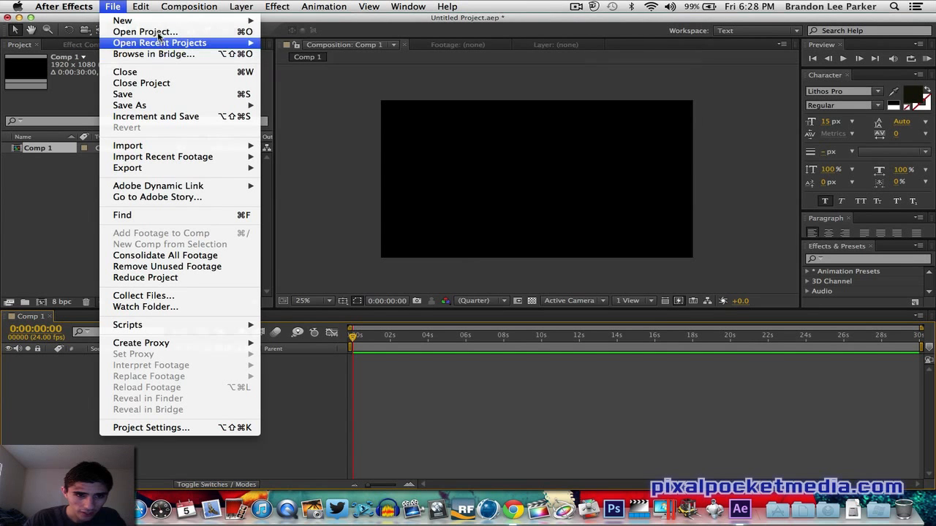
pyautogui.moveTo(146, 146)
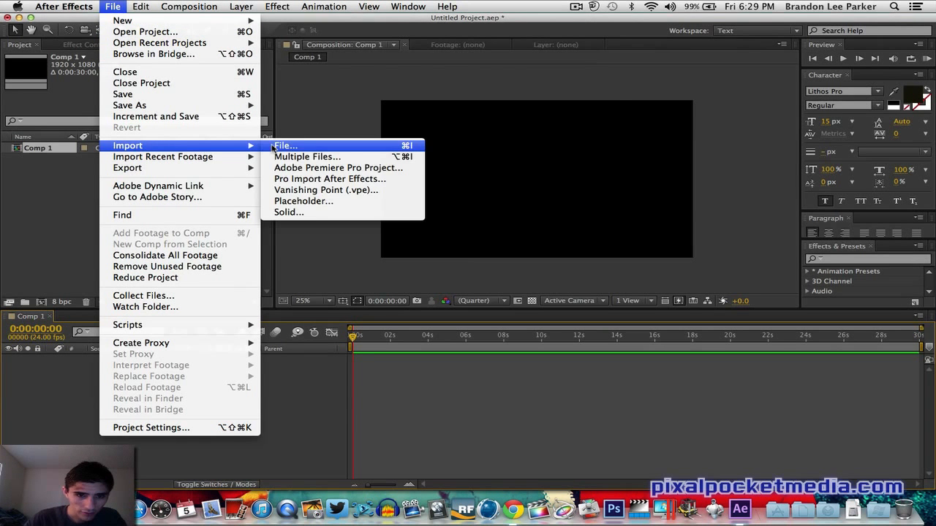
pyautogui.click(272, 147)
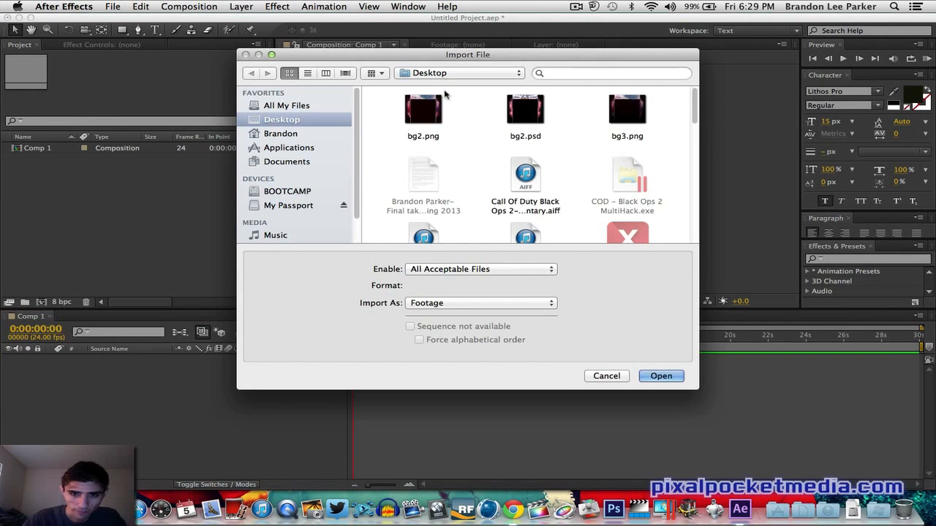
pyautogui.click(472, 74)
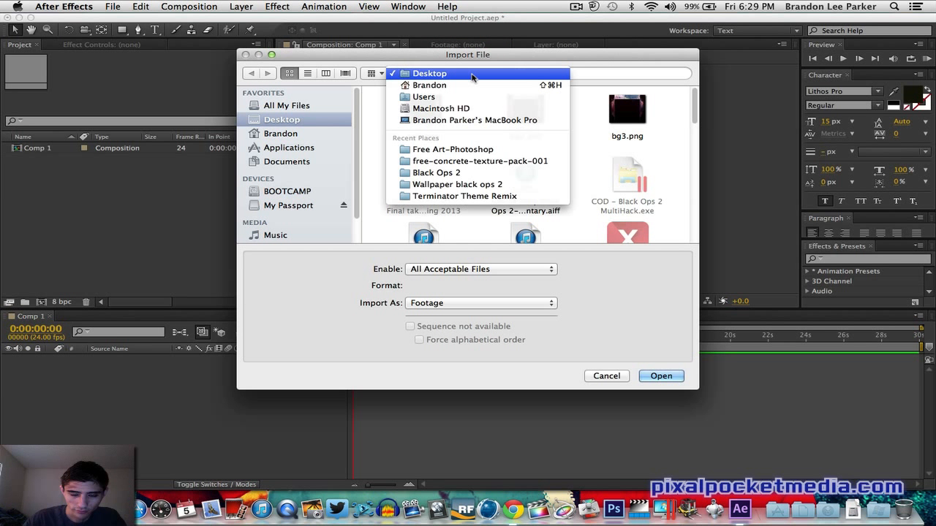
pyautogui.click(453, 75)
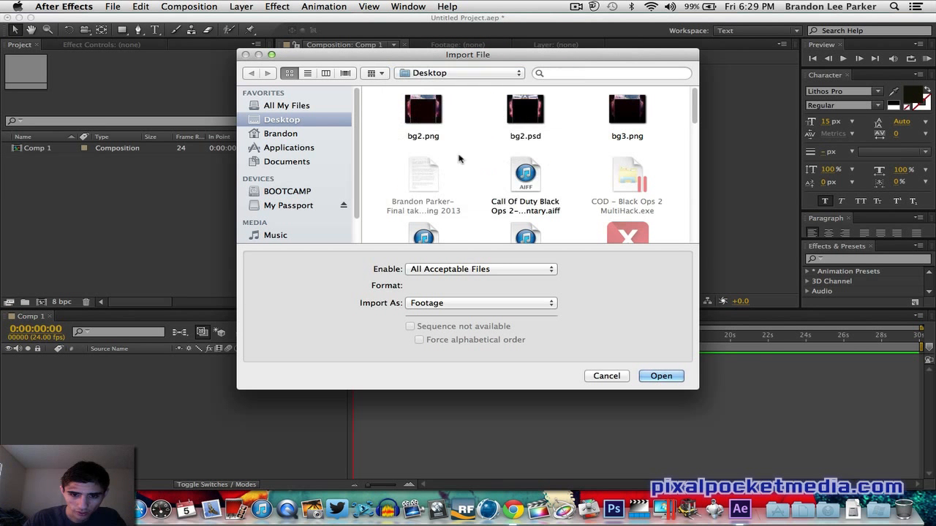
pyautogui.click(453, 76)
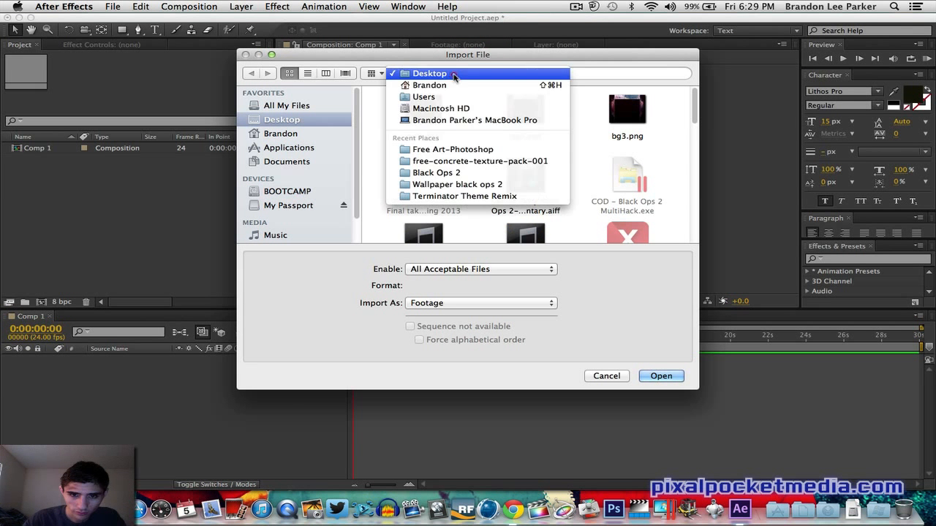
pyautogui.click(452, 165)
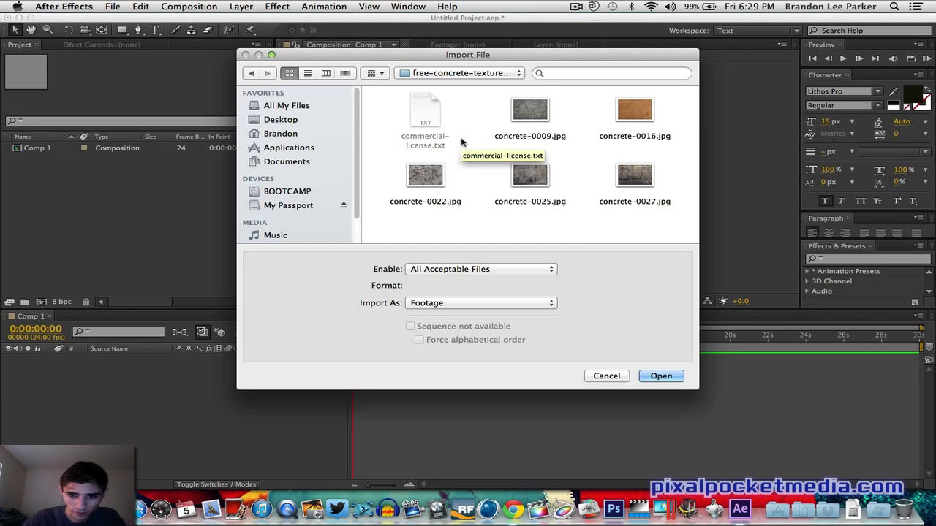
pyautogui.click(631, 110)
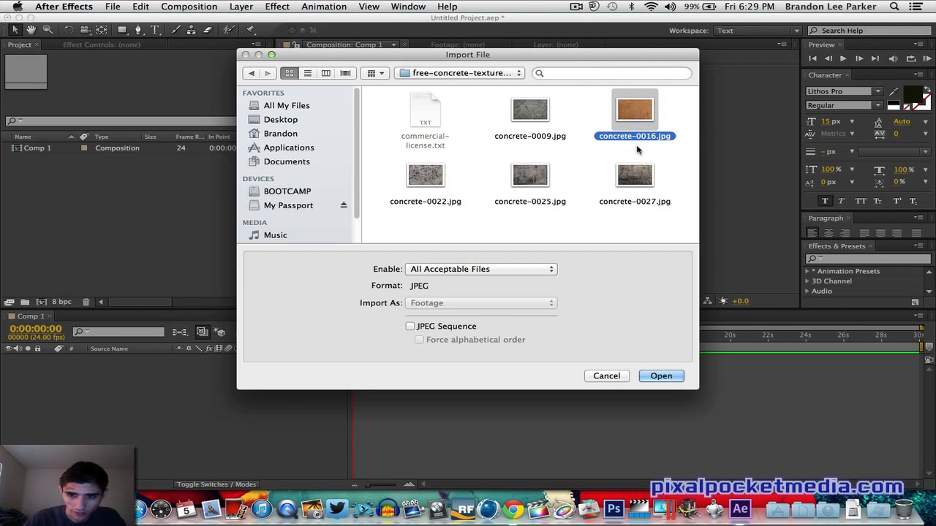
pyautogui.click(661, 376)
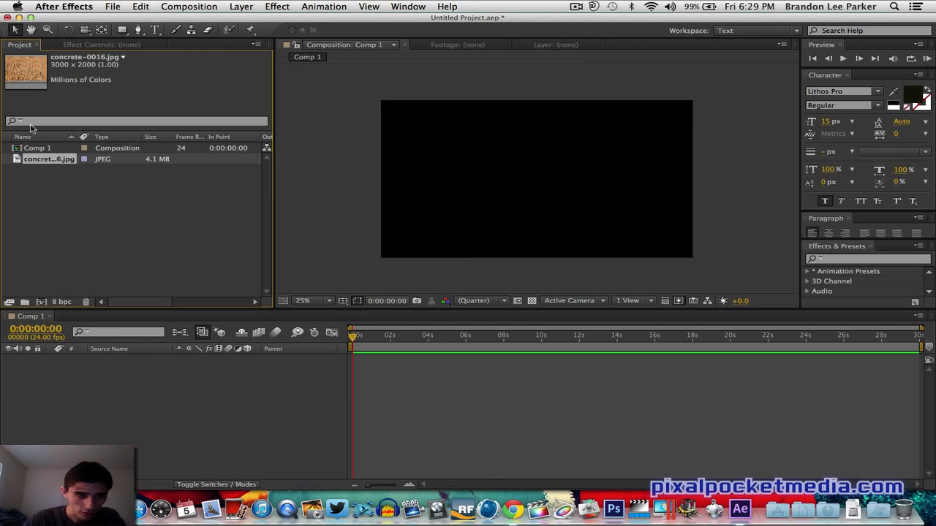
# - Import Leo-Background-Grung.png from the Free Art-Photoshop folder as footage
pyautogui.click(113, 7)
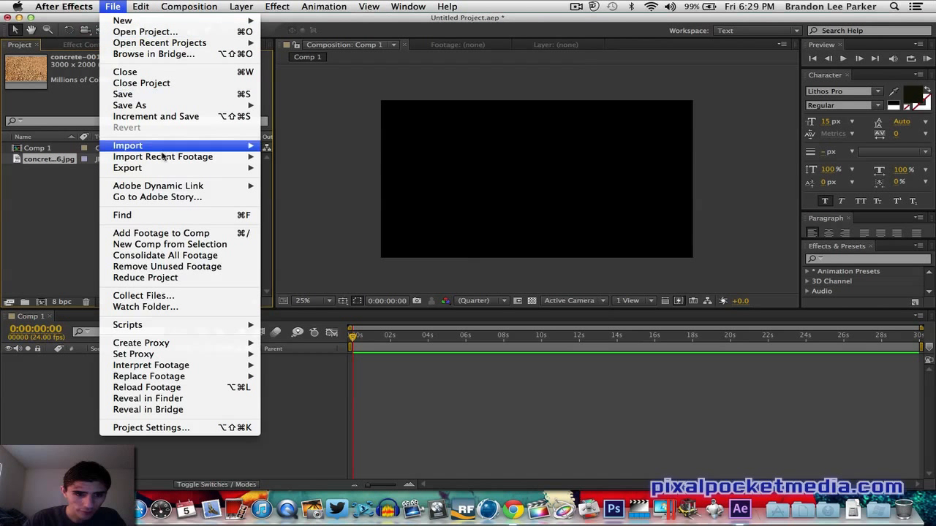
pyautogui.moveTo(170, 44)
pyautogui.moveTo(147, 146)
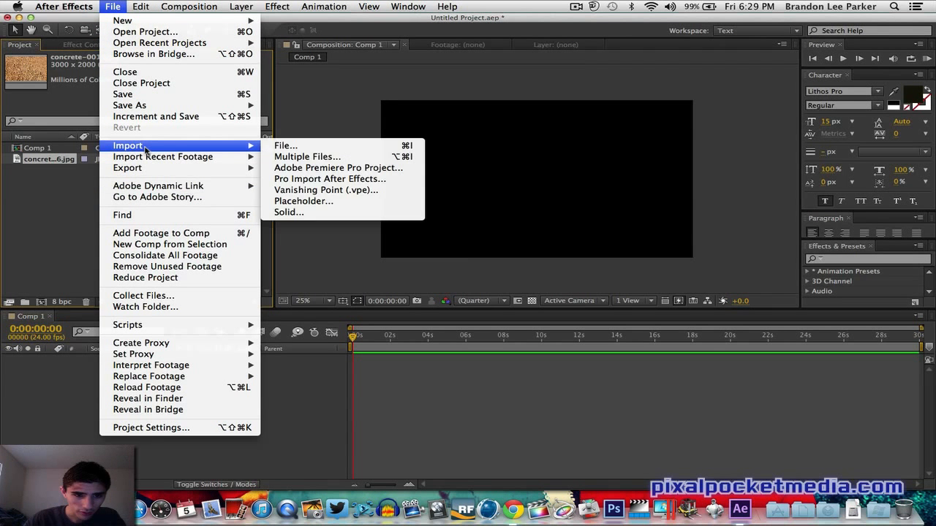
pyautogui.click(338, 146)
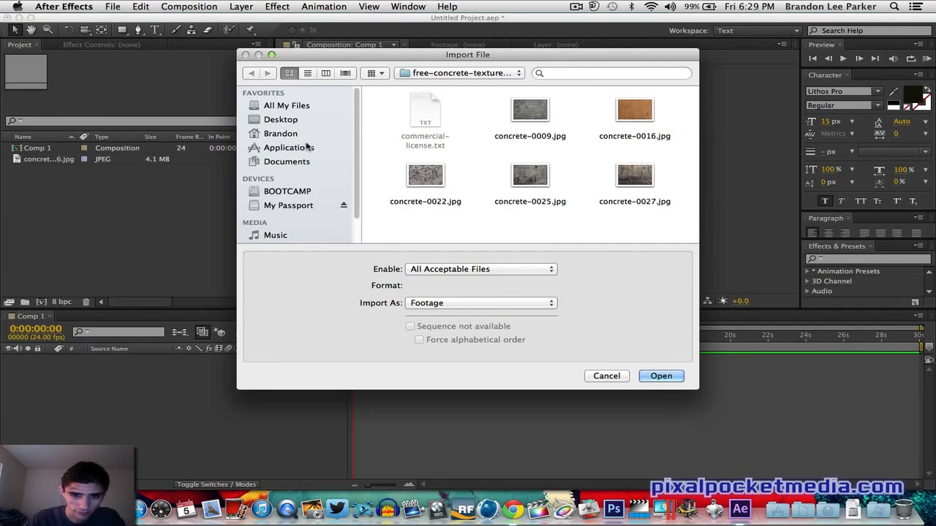
pyautogui.click(450, 74)
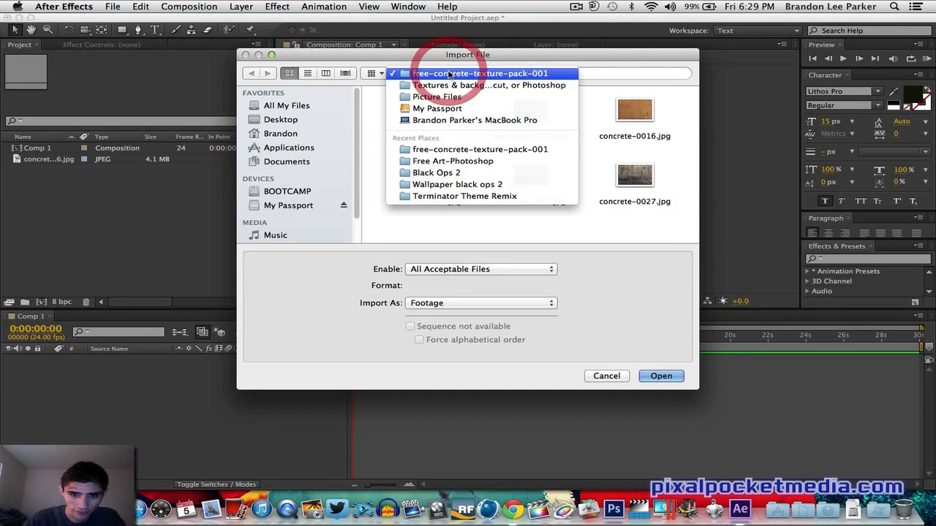
pyautogui.click(449, 162)
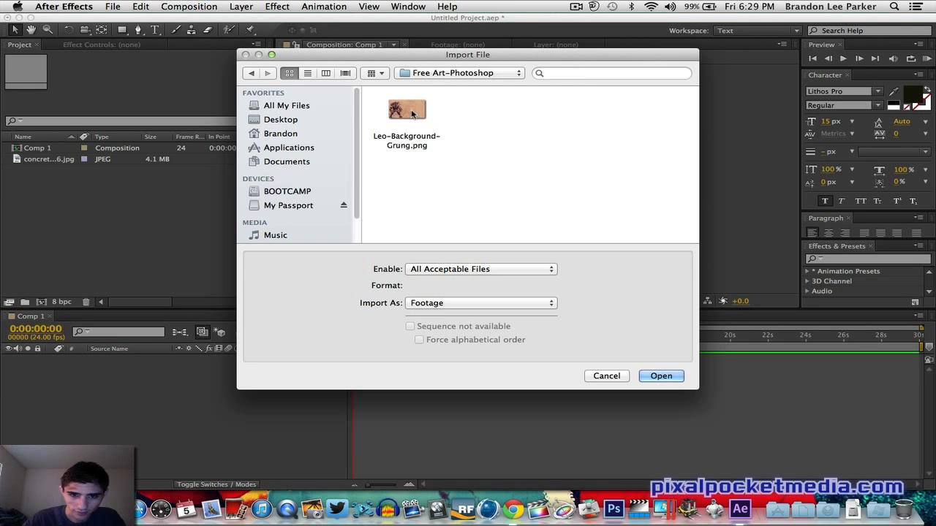
pyautogui.click(660, 375)
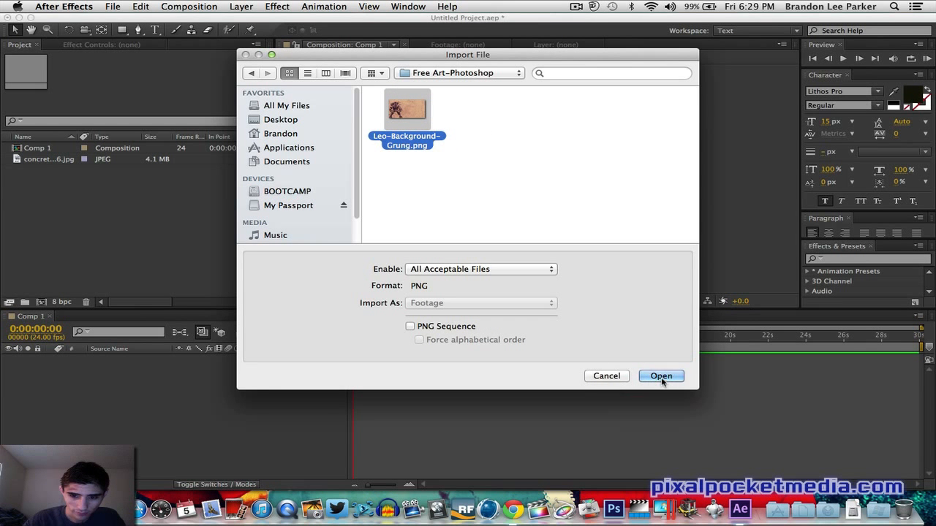
# - Place Leo-Background-Grung.png into Comp 1 as a layer
pyautogui.moveTo(28, 173); pyautogui.dragTo(343, 196)
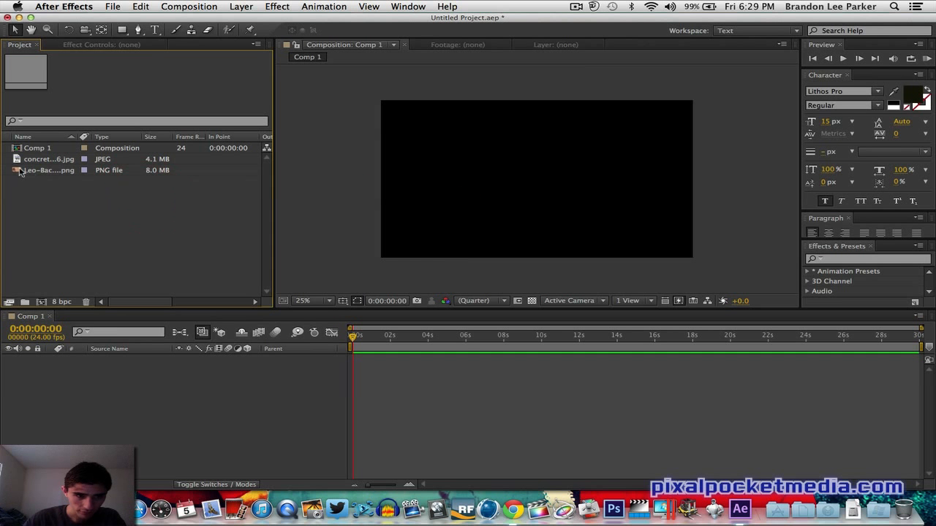
pyautogui.moveTo(32, 174); pyautogui.dragTo(537, 180)
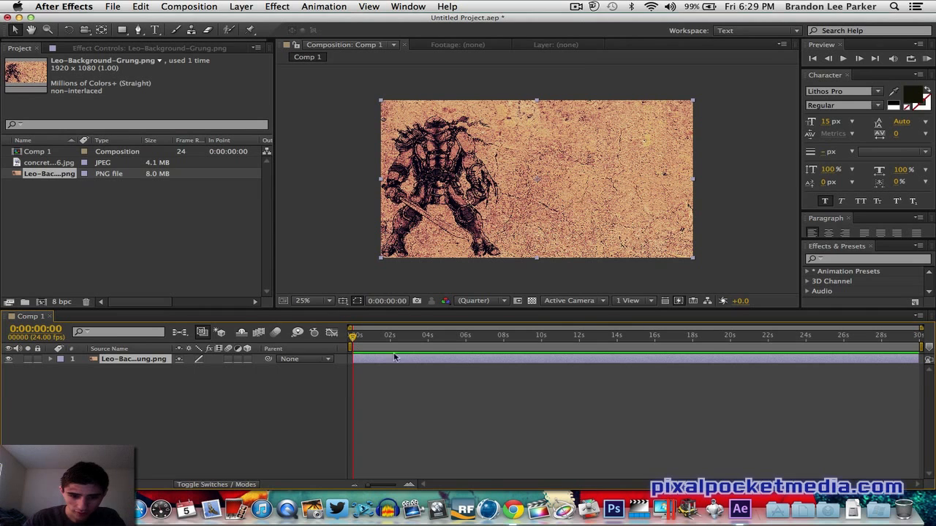
pyautogui.click(359, 361)
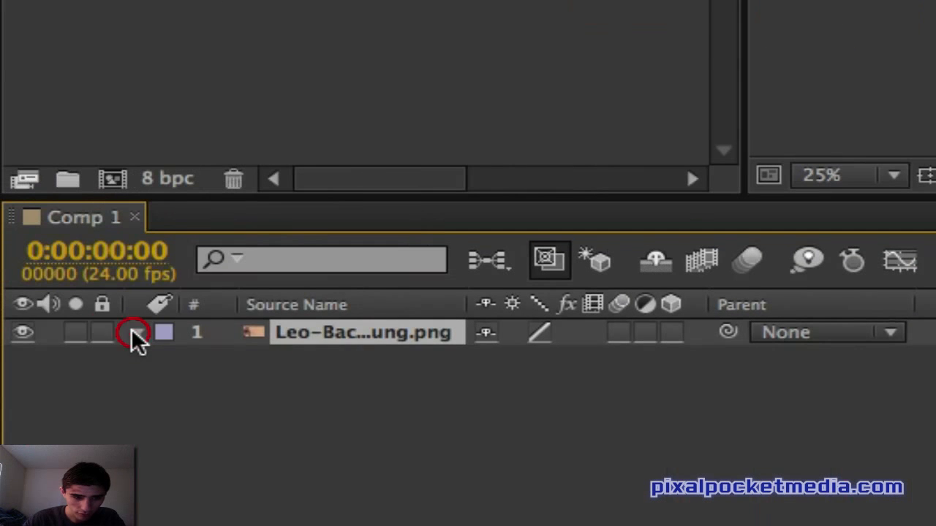
pyautogui.click(133, 333)
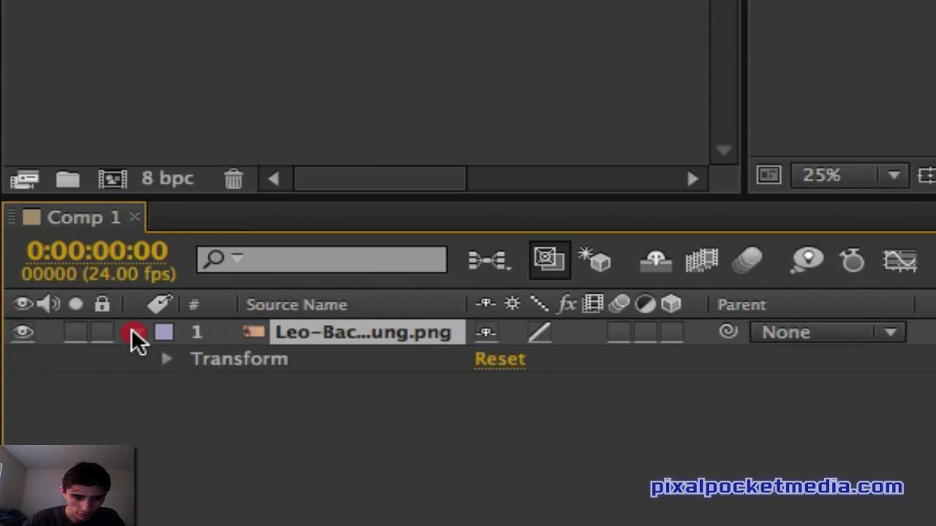
pyautogui.click(133, 333)
pyautogui.click(133, 333)
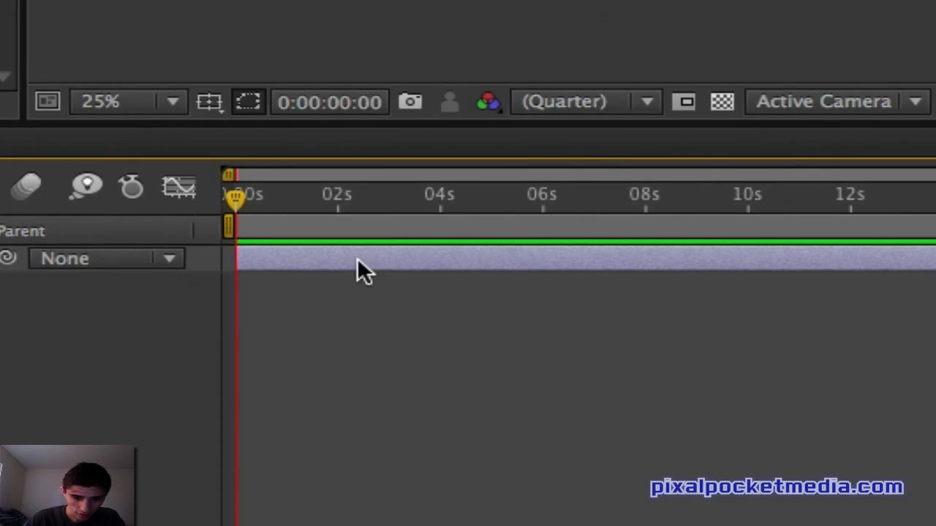
pyautogui.click(323, 124)
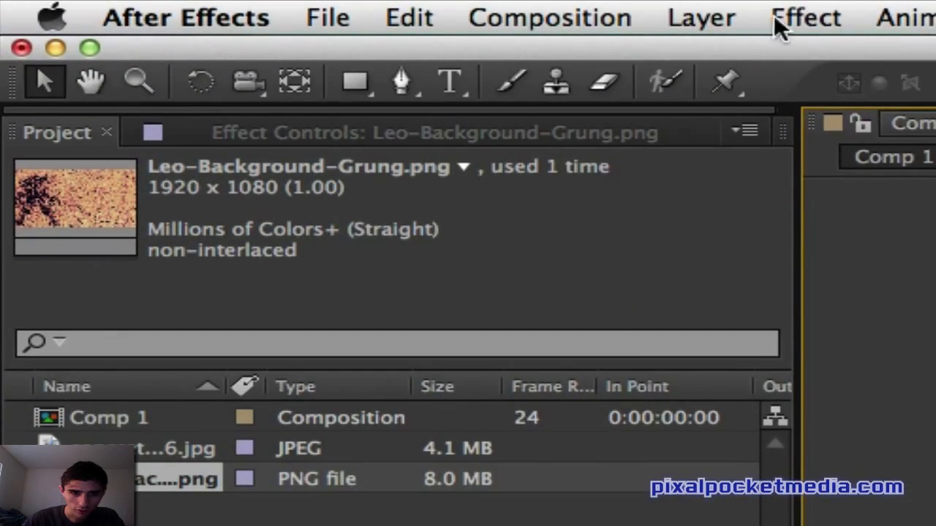
# - Create a new text layer reading Brandon in the composition
pyautogui.click(240, 7)
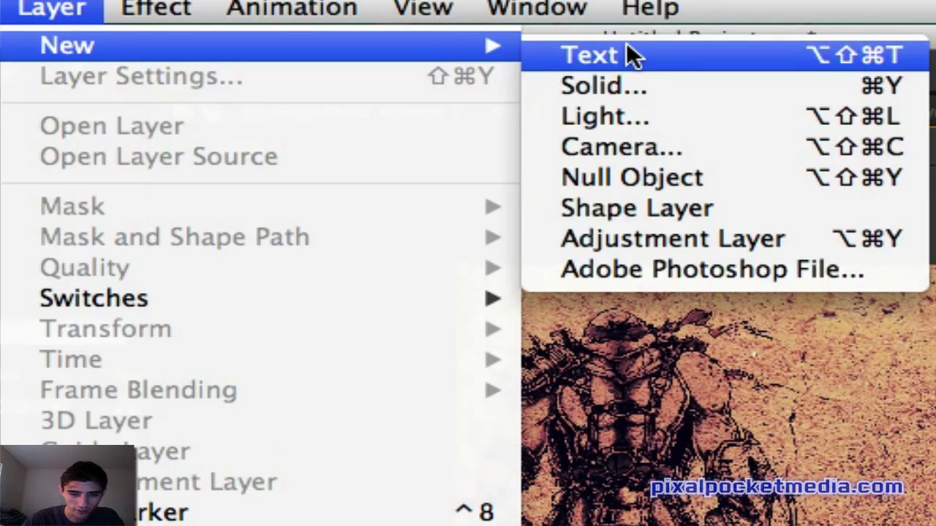
pyautogui.click(935, 72)
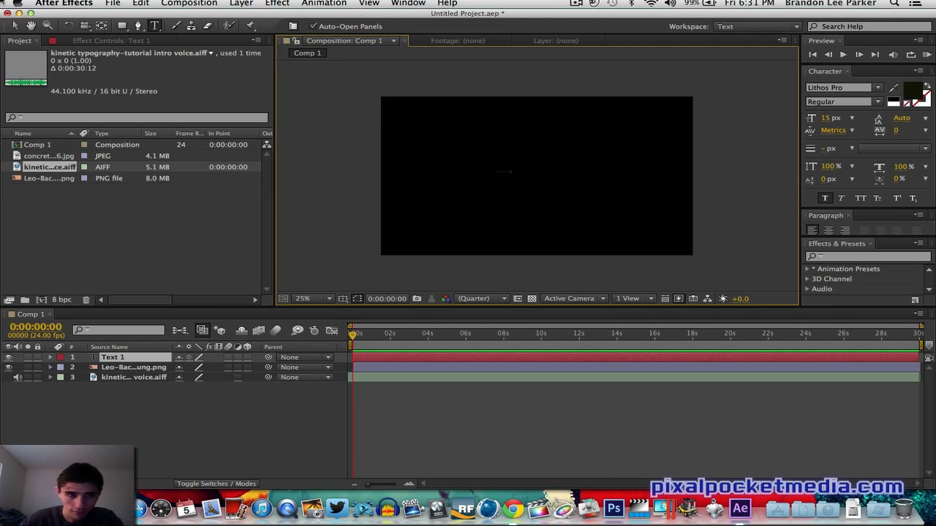
pyautogui.click(14, 26)
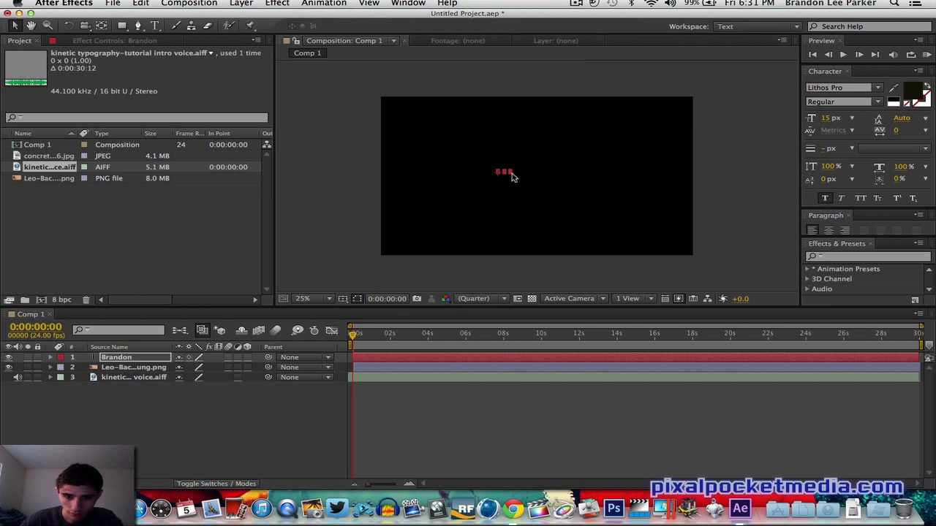
# - Move the Brandon text to the right of the figure in the background
pyautogui.moveTo(512, 176); pyautogui.dragTo(650, 153)
pyautogui.click(367, 334)
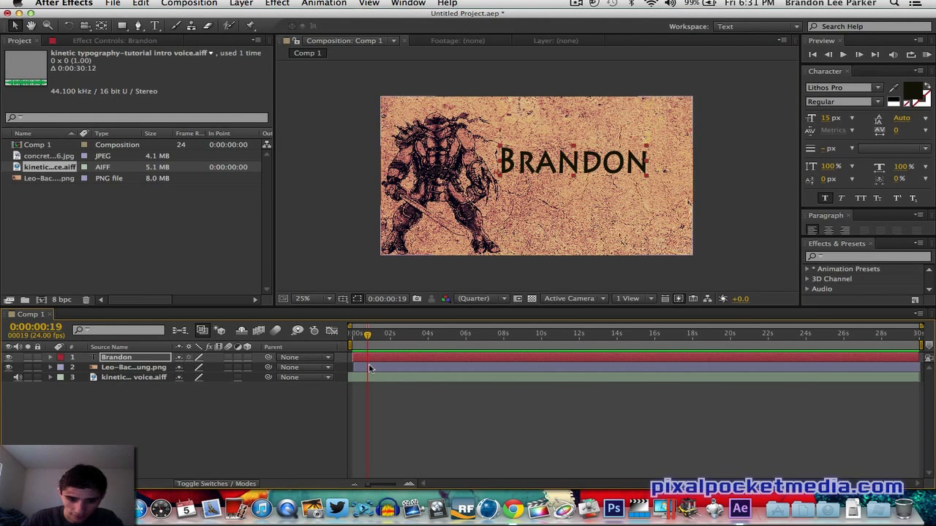
# - Scale the Brandon text down slightly
pyautogui.click(367, 367)
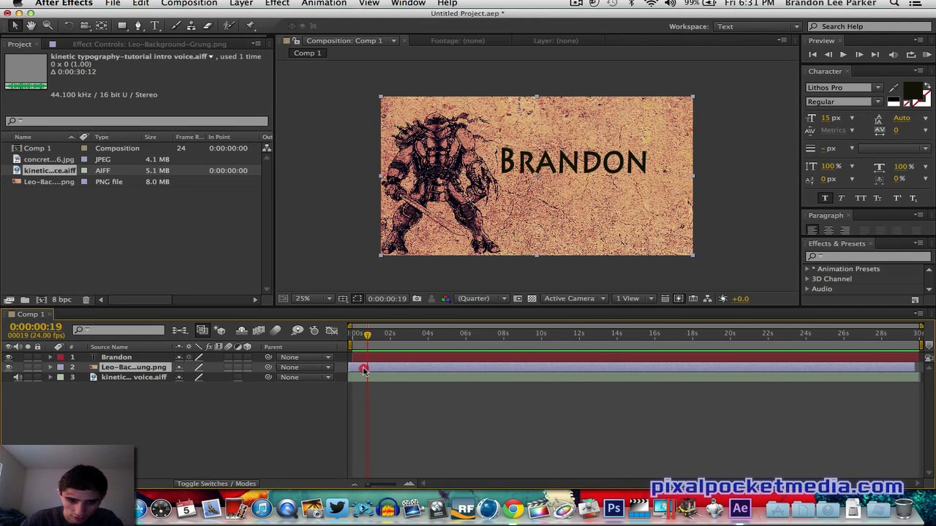
pyautogui.click(385, 358)
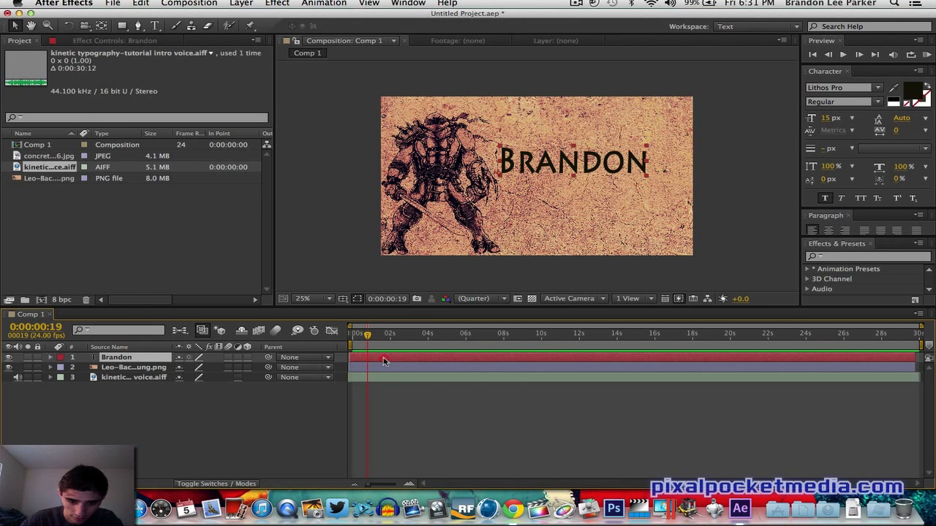
pyautogui.click(382, 359)
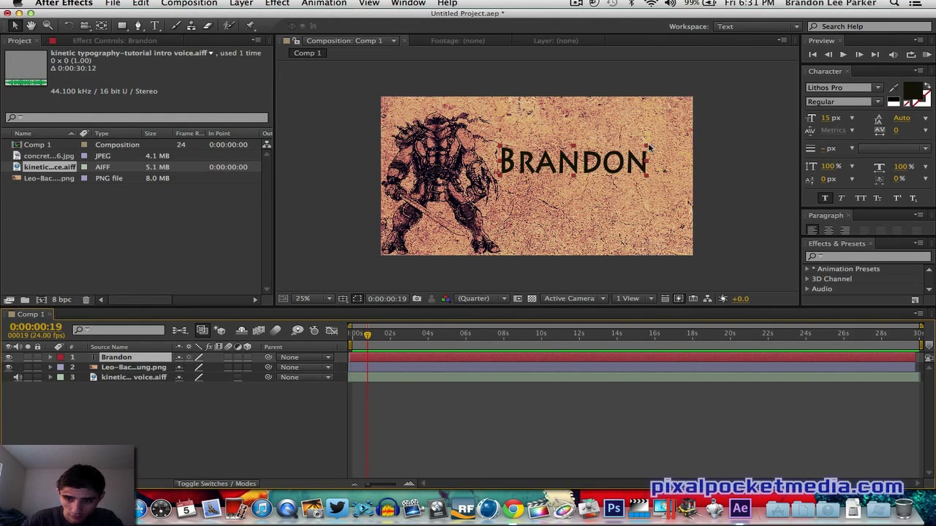
pyautogui.moveTo(649, 148); pyautogui.dragTo(590, 151)
pyautogui.click(702, 150)
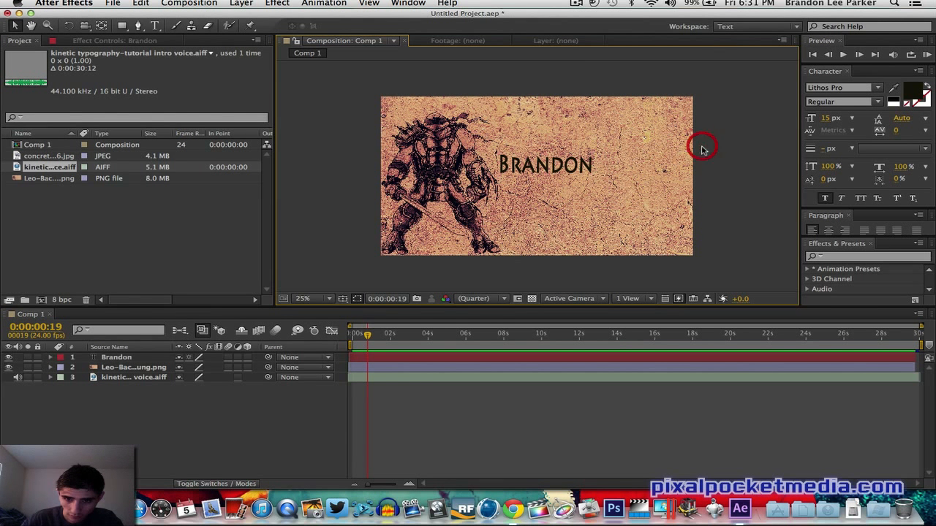
# - Play back the composition from the start to preview it
pyautogui.click(353, 334)
pyautogui.press('space')
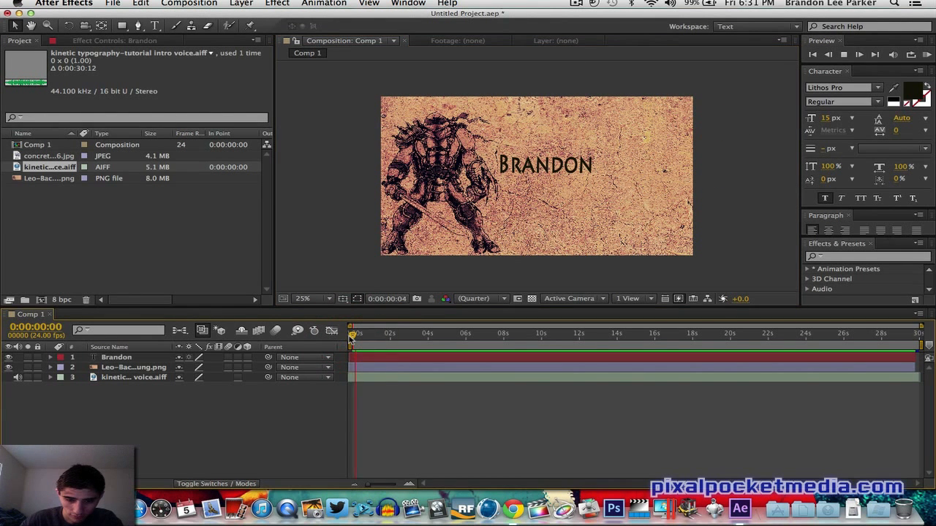
pyautogui.click(349, 337)
pyautogui.press('space')
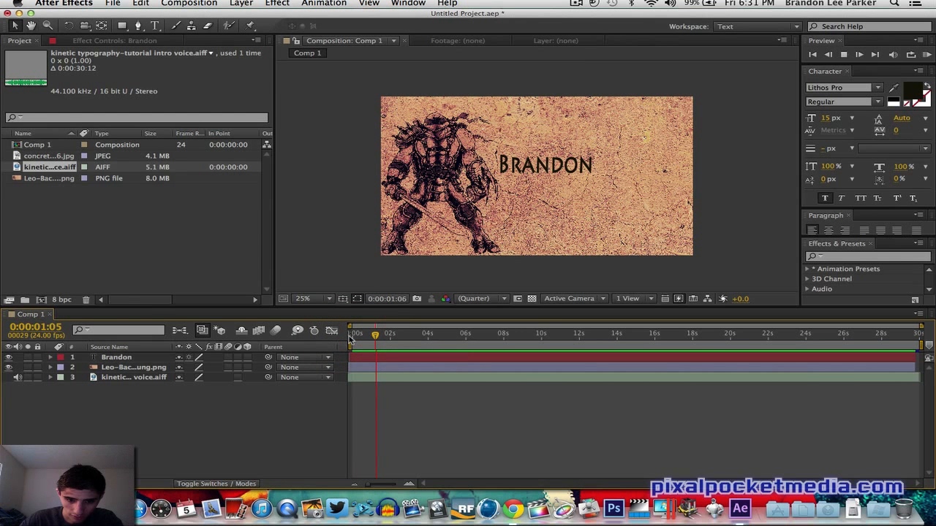
pyautogui.click(349, 337)
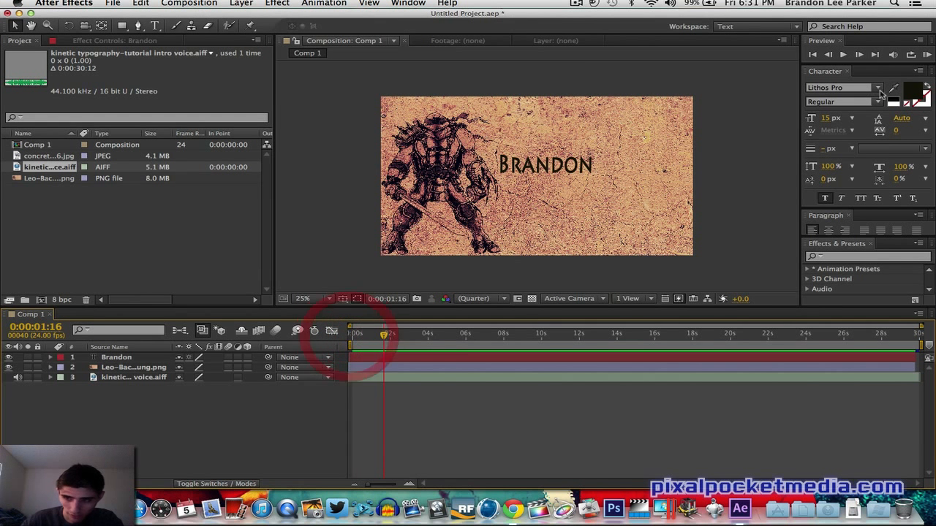
pyautogui.click(926, 55)
pyautogui.click(927, 55)
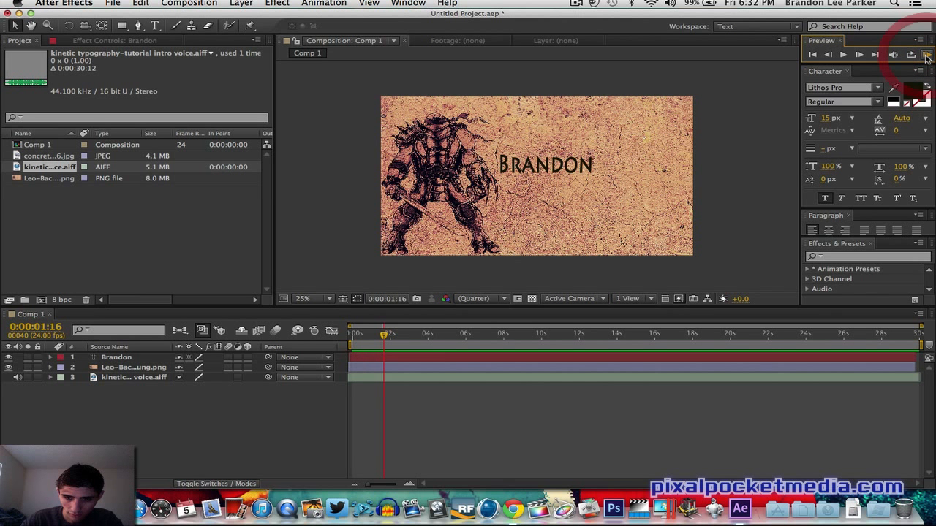
pyautogui.click(926, 54)
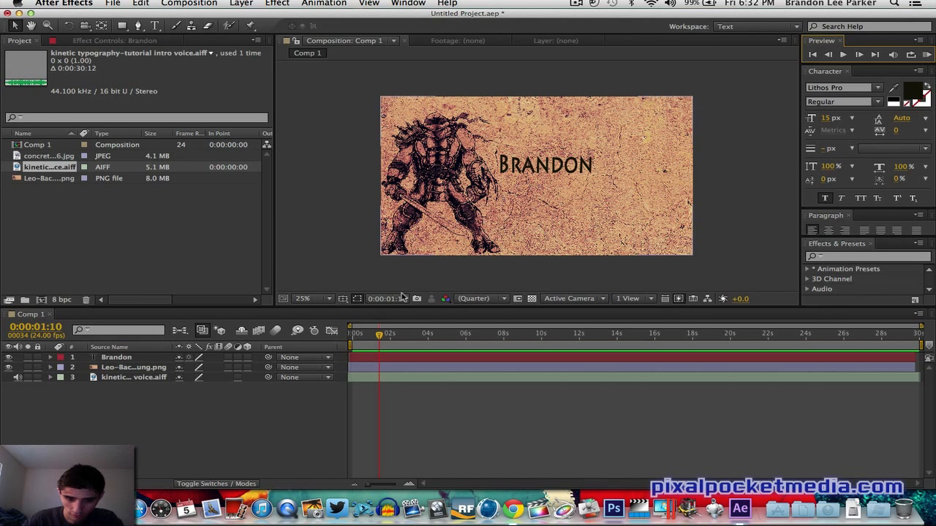
# - Run a RAM preview of the composition from the start, with the voice audio layer selected
pyautogui.click(351, 341)
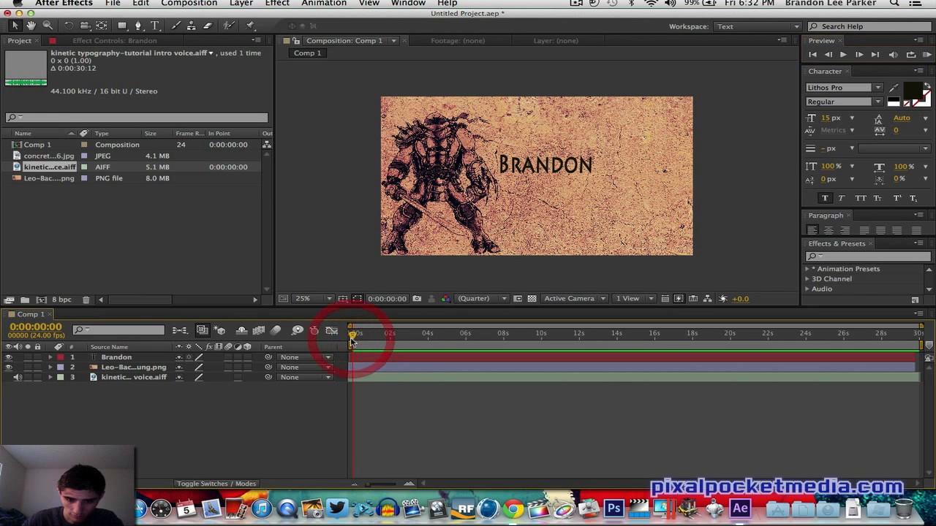
pyautogui.click(929, 54)
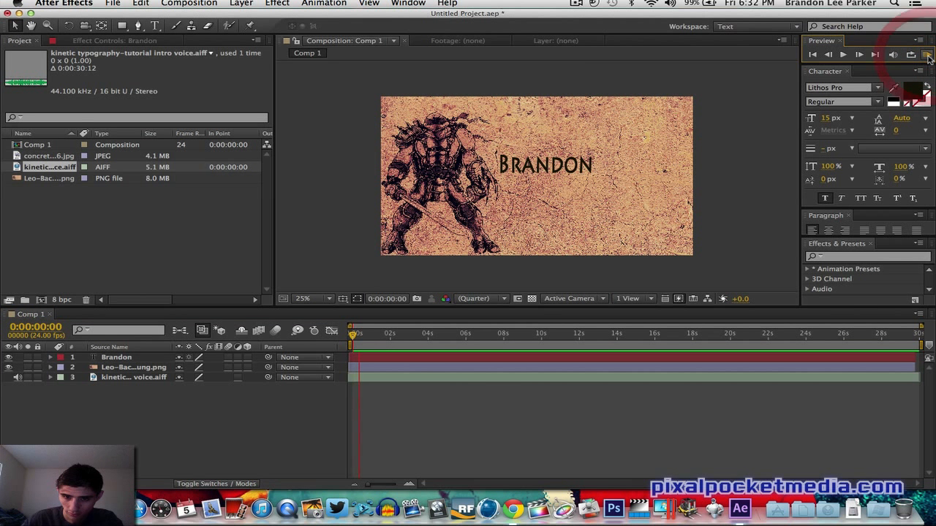
pyautogui.click(929, 57)
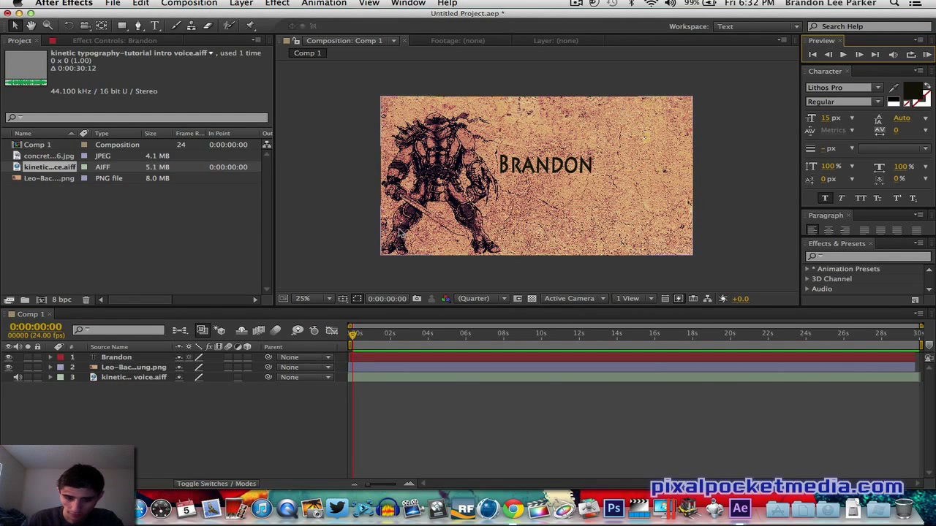
pyautogui.click(359, 358)
pyautogui.click(356, 380)
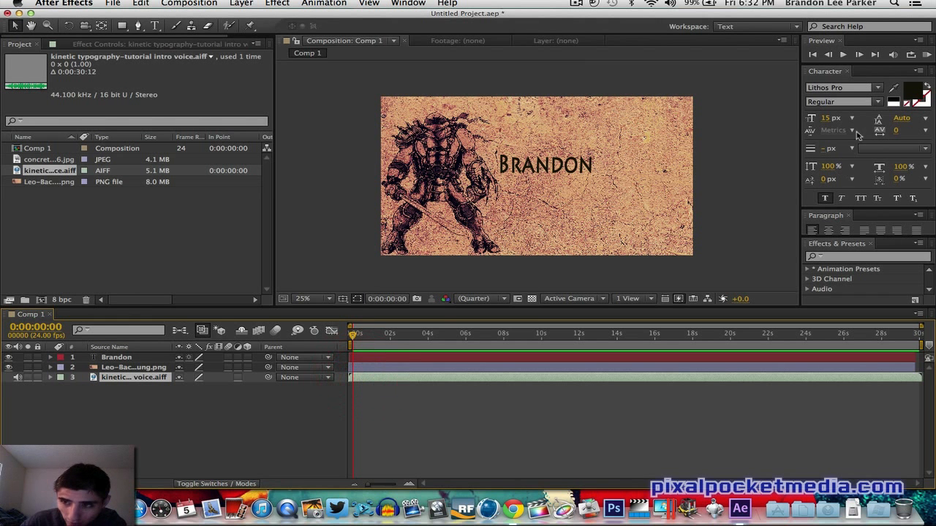
pyautogui.click(926, 55)
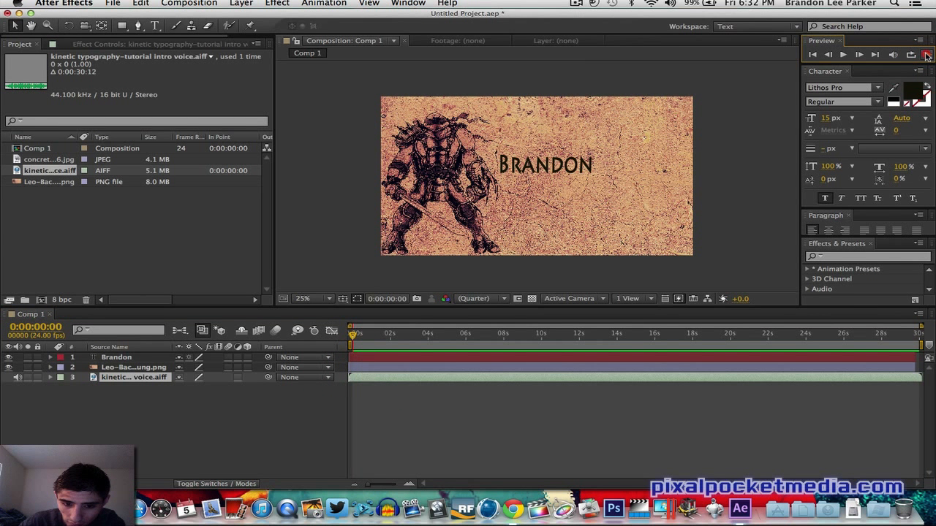
pyautogui.click(926, 55)
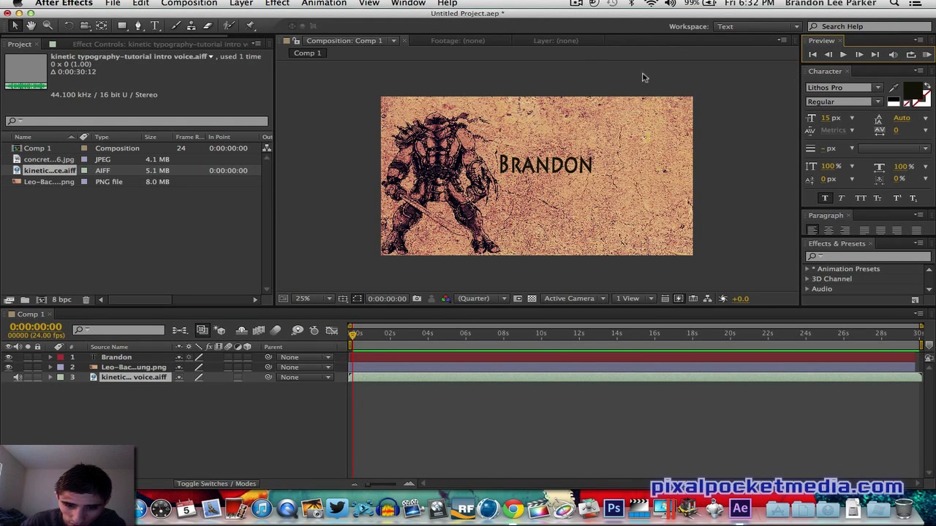
# - Move the Brandon text to the upper right of the frame and shrink it slightly
pyautogui.moveTo(533, 162); pyautogui.dragTo(589, 130)
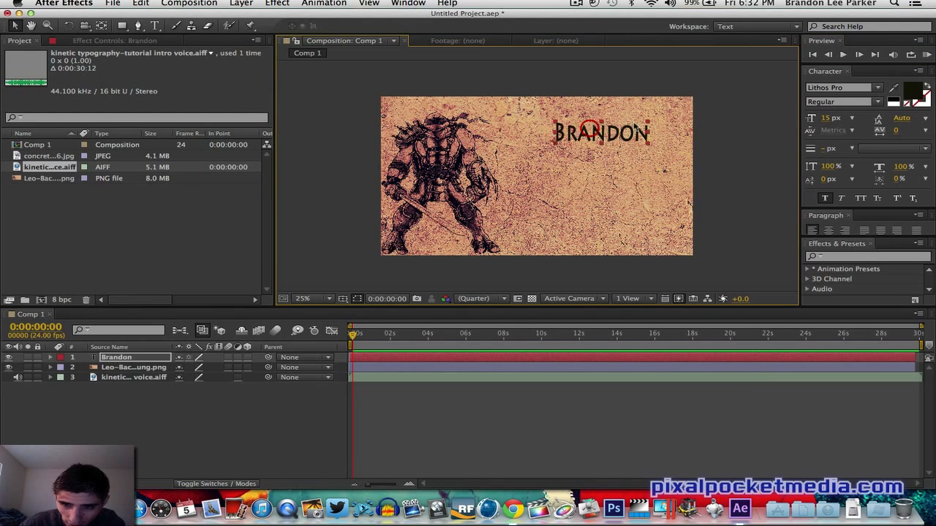
pyautogui.moveTo(650, 132); pyautogui.dragTo(627, 131)
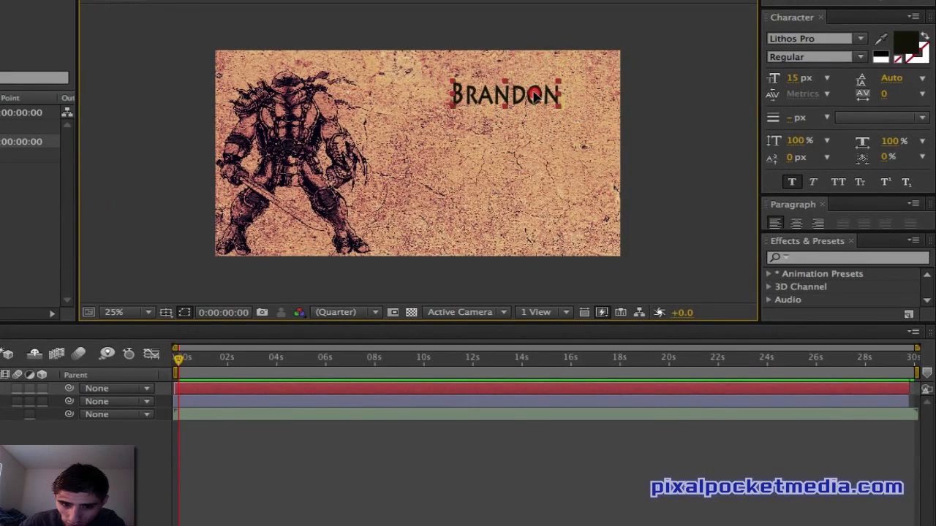
# - Trim the Brandon text layer so it lasts under one second at the composition's start
pyautogui.moveTo(909, 388); pyautogui.dragTo(184, 421)
pyautogui.moveTo(184, 388); pyautogui.dragTo(190, 389)
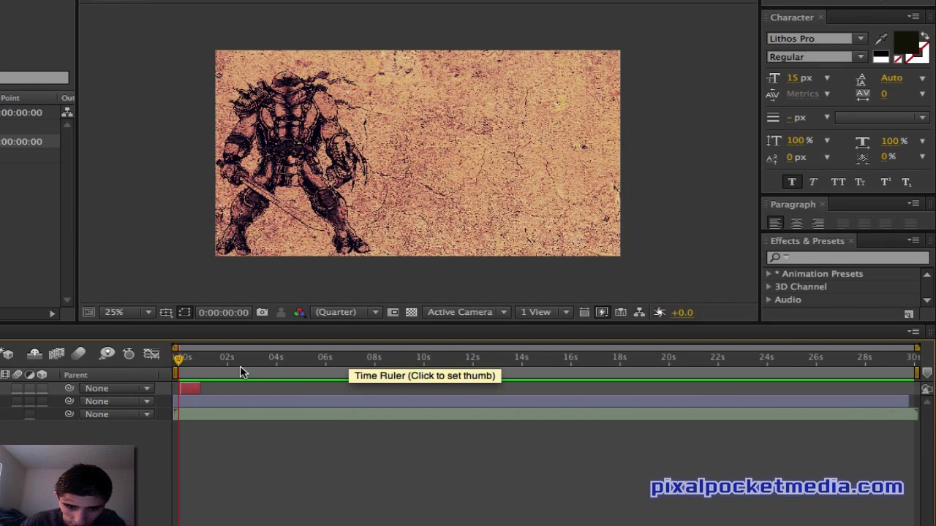
pyautogui.click(191, 362)
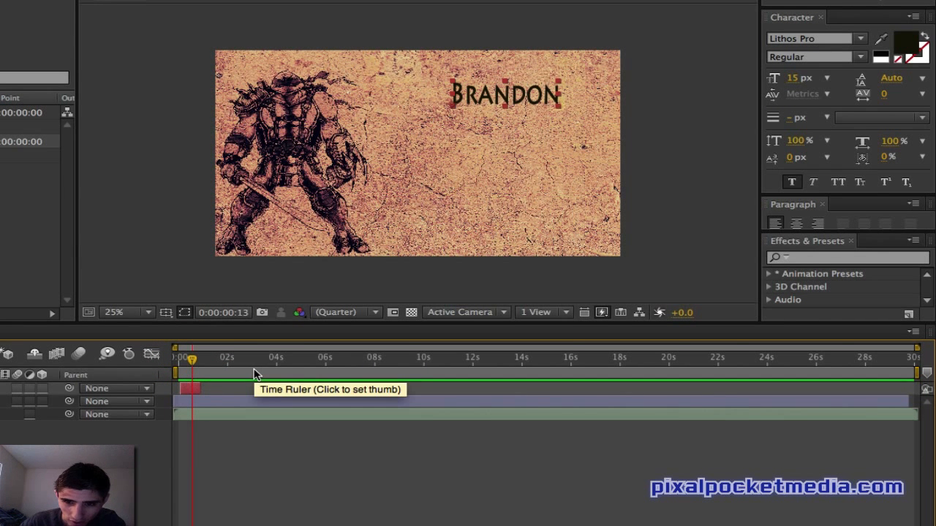
pyautogui.click(177, 359)
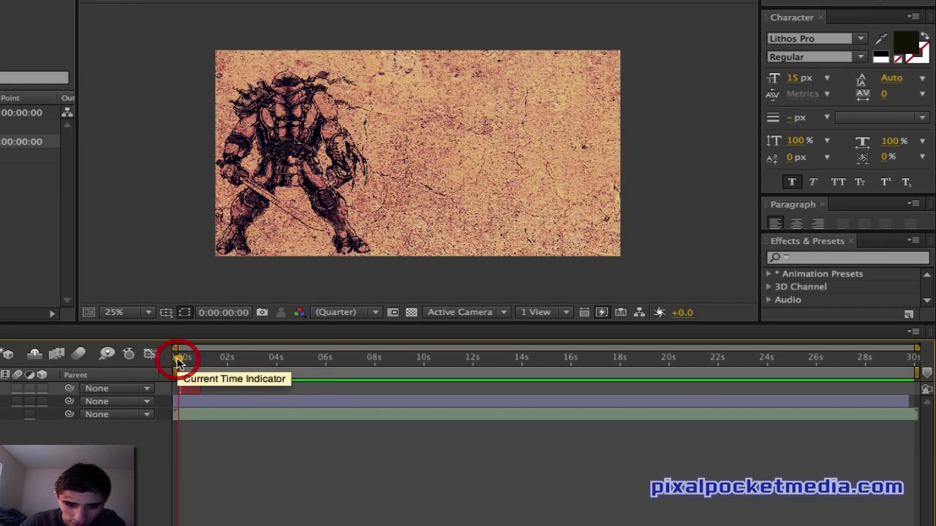
pyautogui.click(190, 359)
pyautogui.click(181, 359)
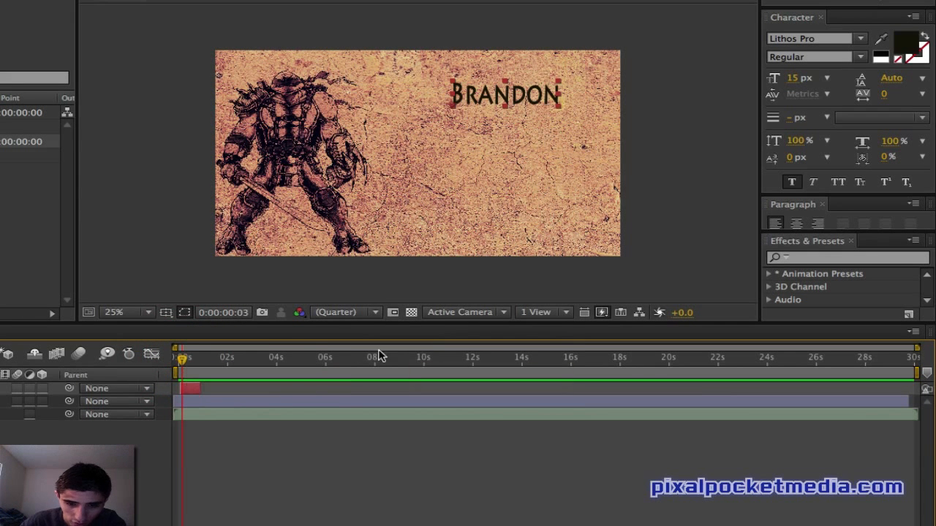
# - Move the Brandon text further toward the frame's upper right corner and scrub the start to check it
pyautogui.click(570, 85)
pyautogui.moveTo(572, 81); pyautogui.dragTo(602, 78)
pyautogui.moveTo(740, 79); pyautogui.dragTo(742, 78)
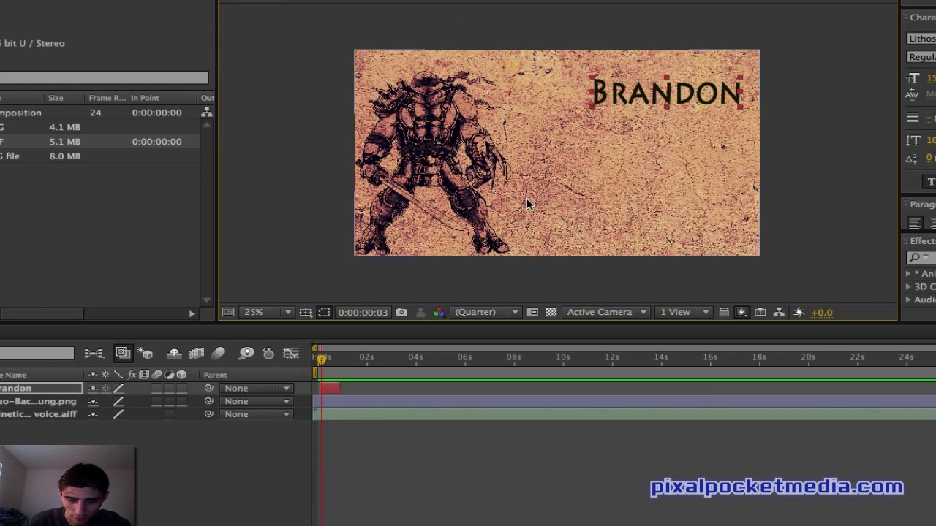
pyautogui.click(327, 360)
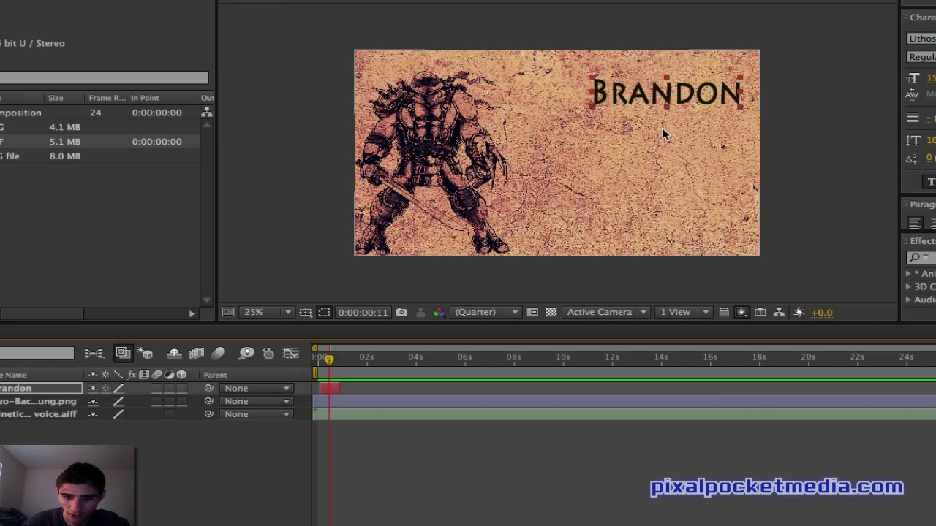
pyautogui.click(318, 364)
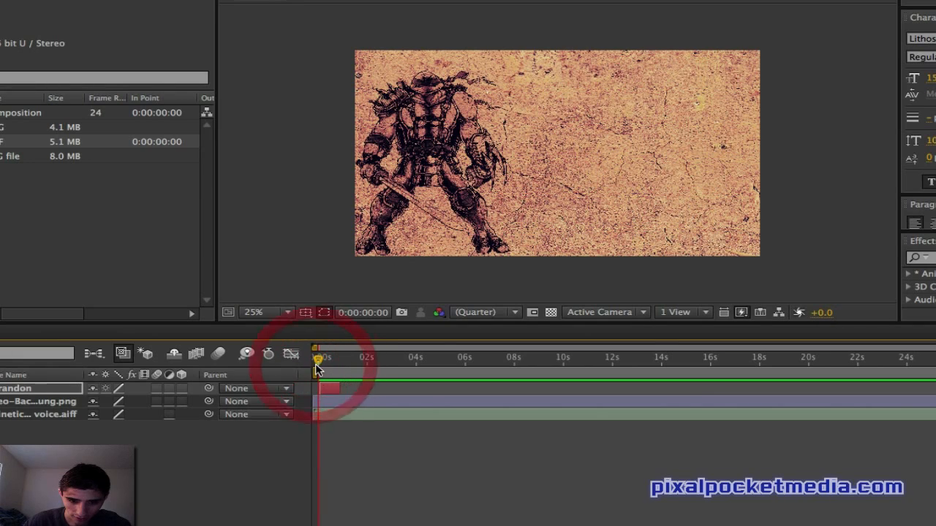
pyautogui.click(327, 361)
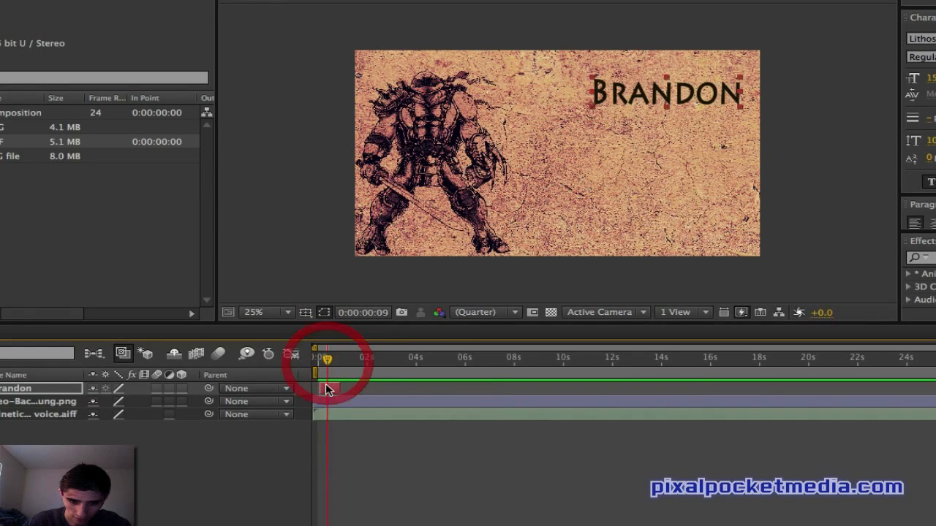
# - Add a new text layer in the composition reading "Parker"
pyautogui.click(328, 389)
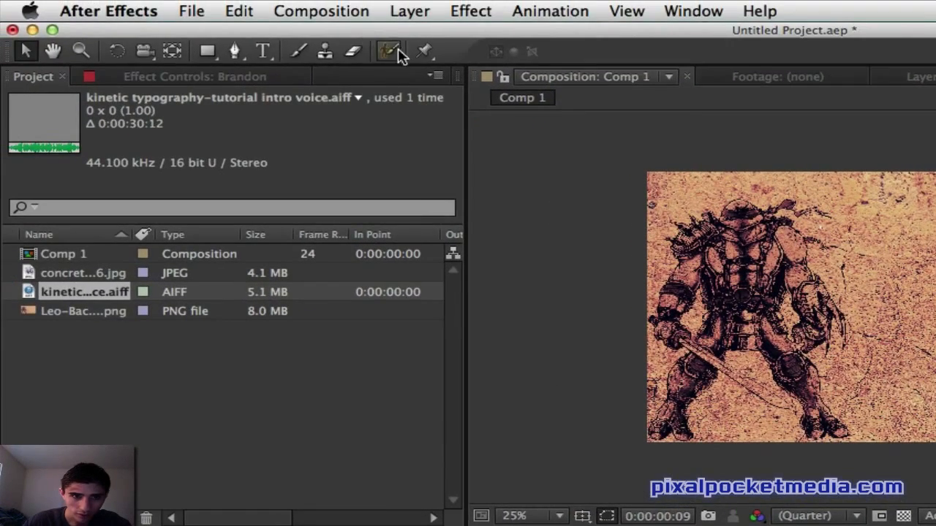
pyautogui.click(267, 52)
pyautogui.click(817, 262)
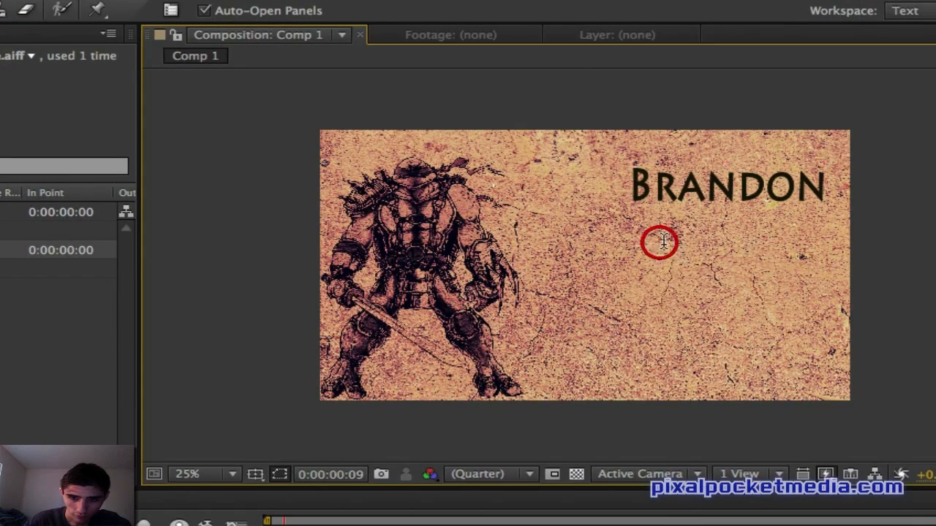
pyautogui.click(842, 194)
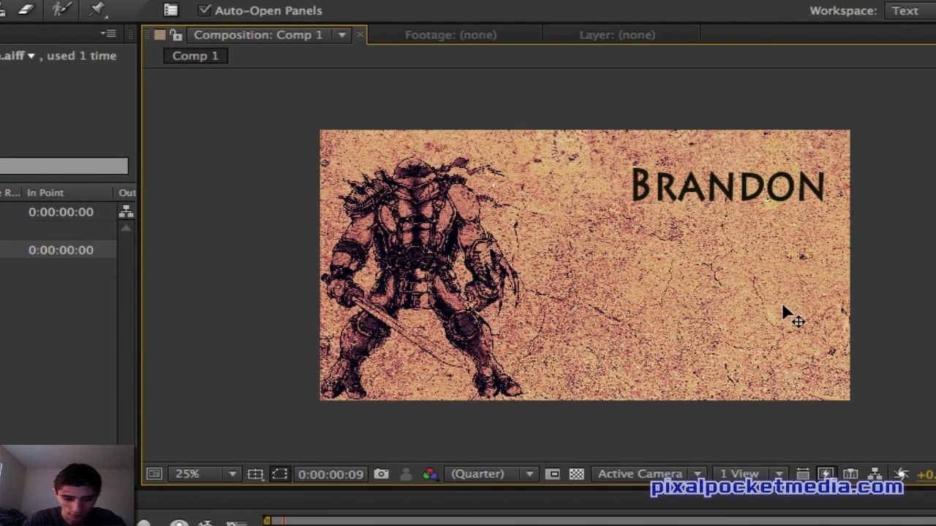
pyautogui.write('Parker')
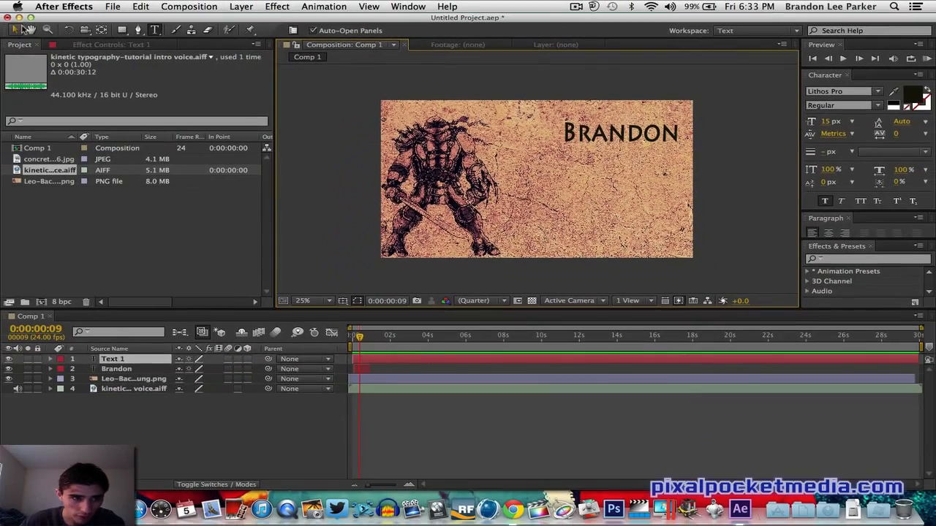
# - Move the Parker text below Brandon and trim its layer to under one second at the composition's start
pyautogui.click(16, 29)
pyautogui.moveTo(529, 205); pyautogui.dragTo(637, 182)
pyautogui.moveTo(917, 362); pyautogui.dragTo(369, 373)
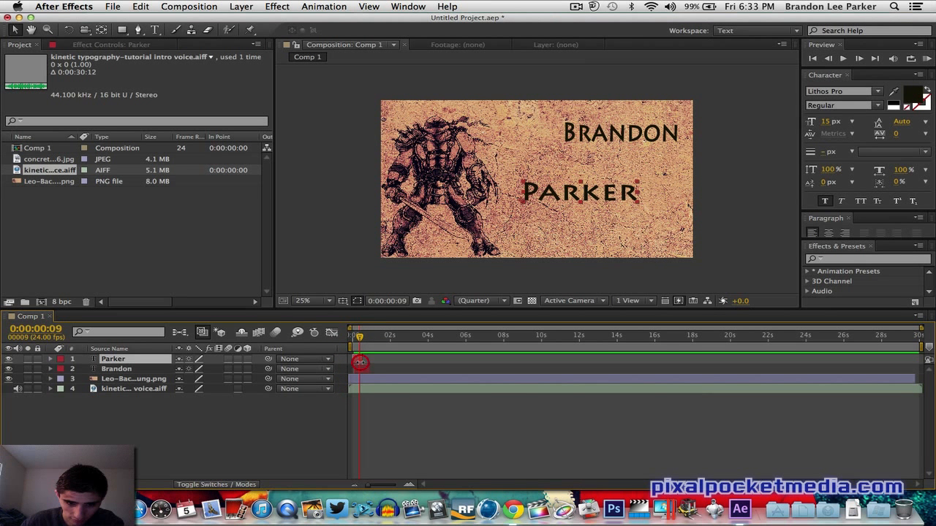
pyautogui.moveTo(359, 362); pyautogui.dragTo(360, 361)
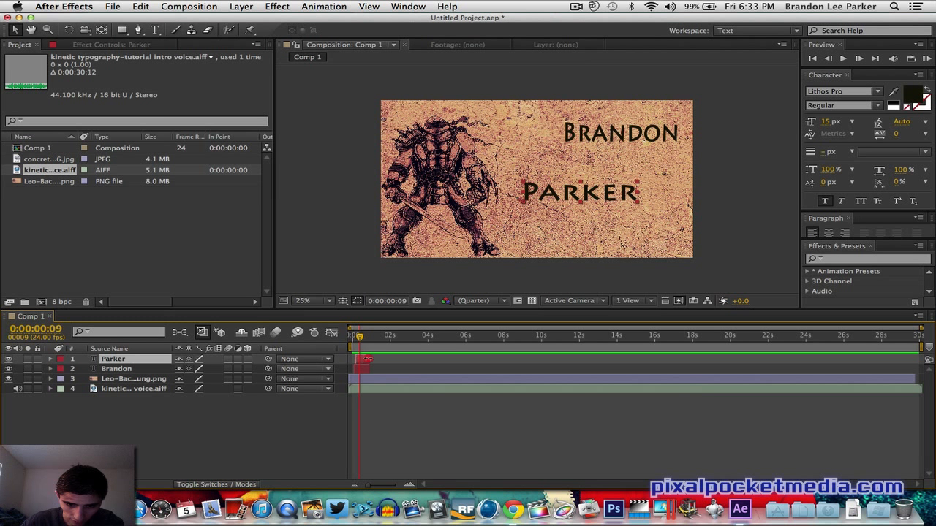
pyautogui.moveTo(367, 359); pyautogui.dragTo(370, 359)
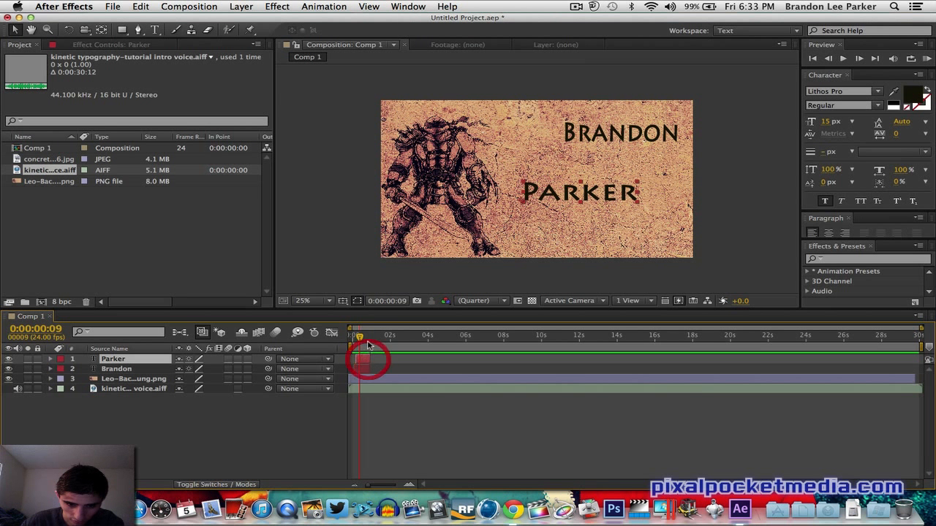
# - Set the Parker text's font to Hauser
pyautogui.click(367, 337)
pyautogui.click(556, 192)
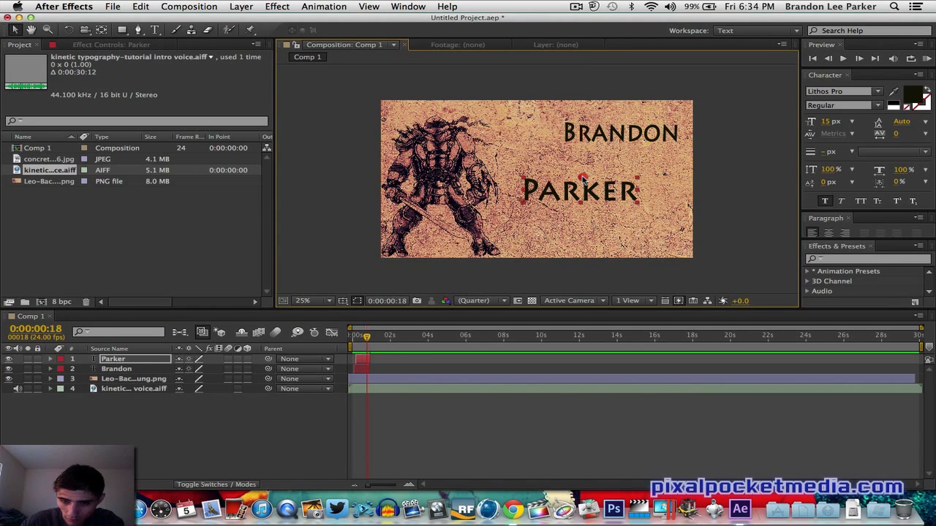
pyautogui.click(582, 177)
pyautogui.click(155, 30)
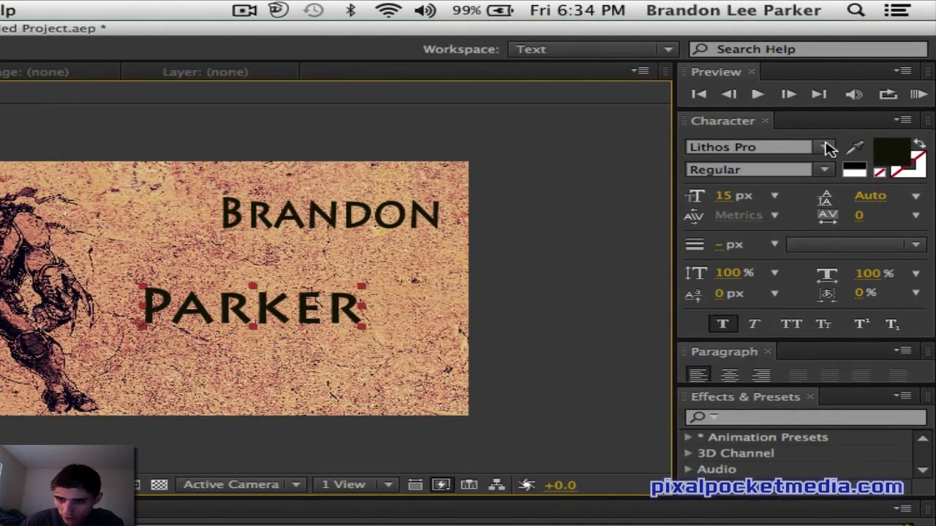
pyautogui.click(828, 148)
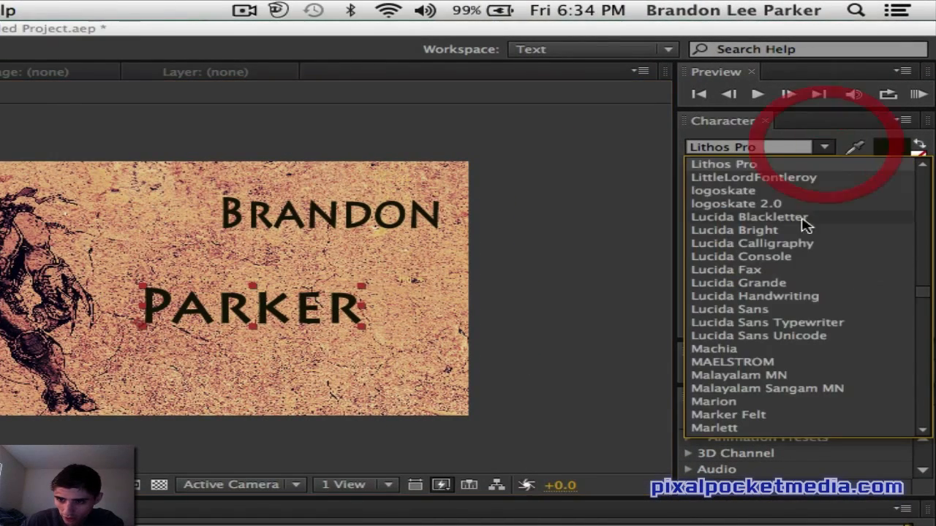
pyautogui.scroll(6, 786, 328)
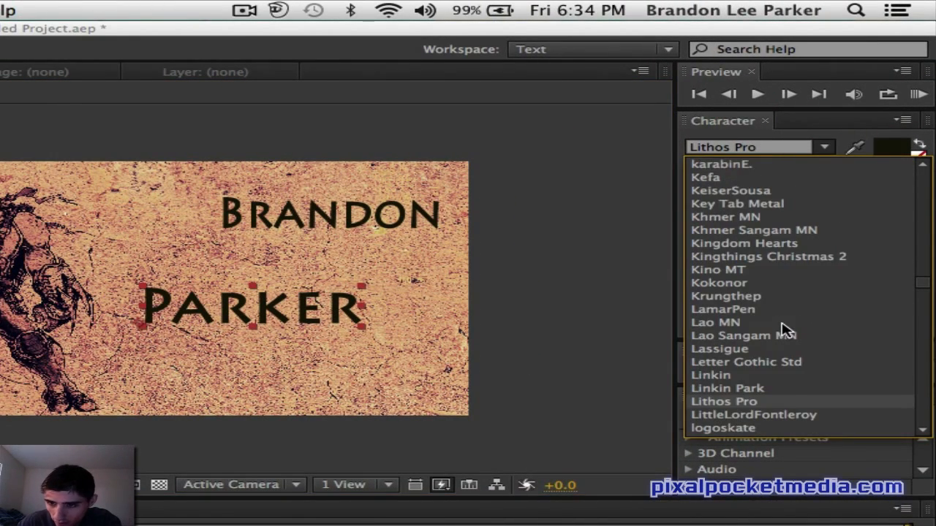
pyautogui.scroll(10, 786, 329)
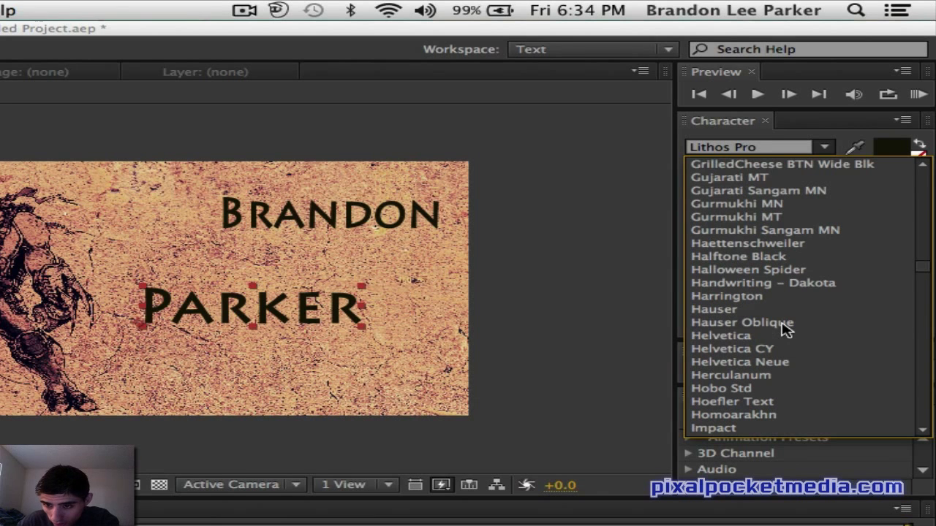
pyautogui.click(765, 310)
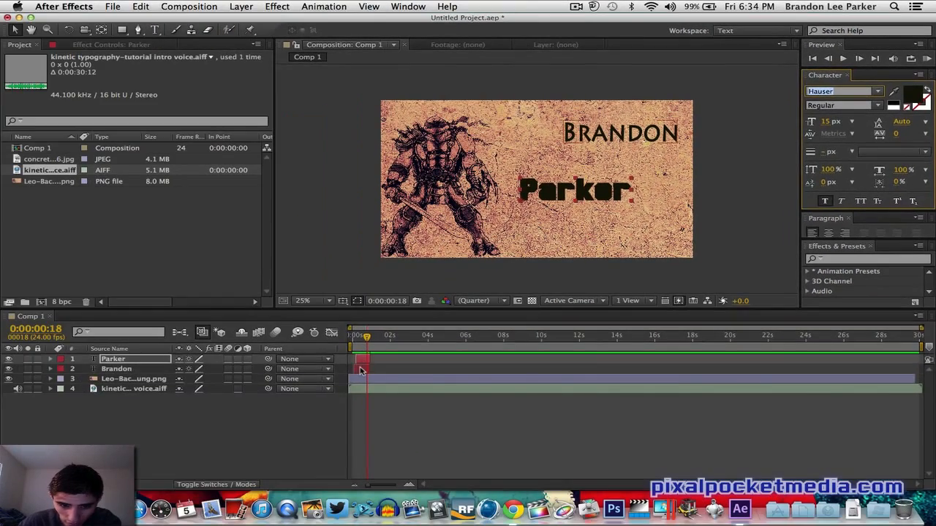
# - Change the Brandon text's font to Hauser as well
pyautogui.click(361, 369)
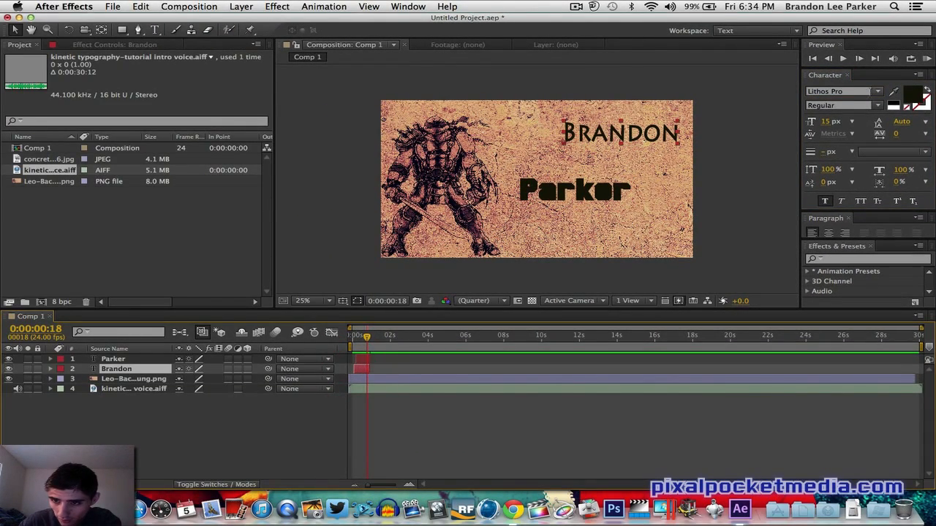
pyautogui.click(877, 91)
pyautogui.scroll(10, 841, 139)
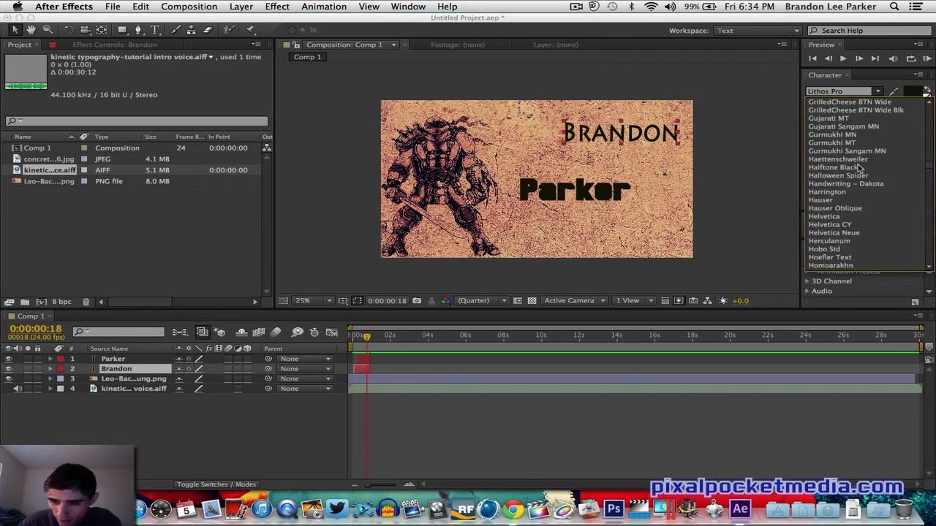
pyautogui.scroll(15, 860, 168)
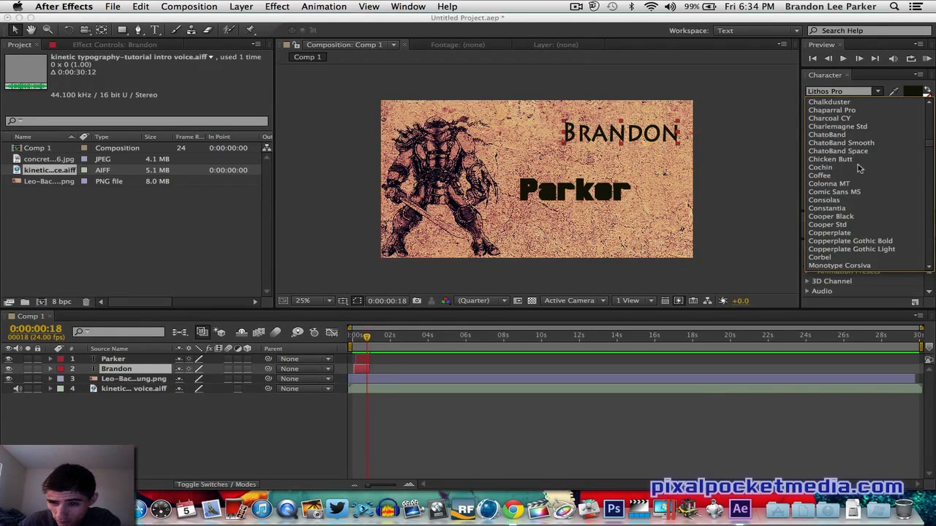
pyautogui.scroll(15, 859, 169)
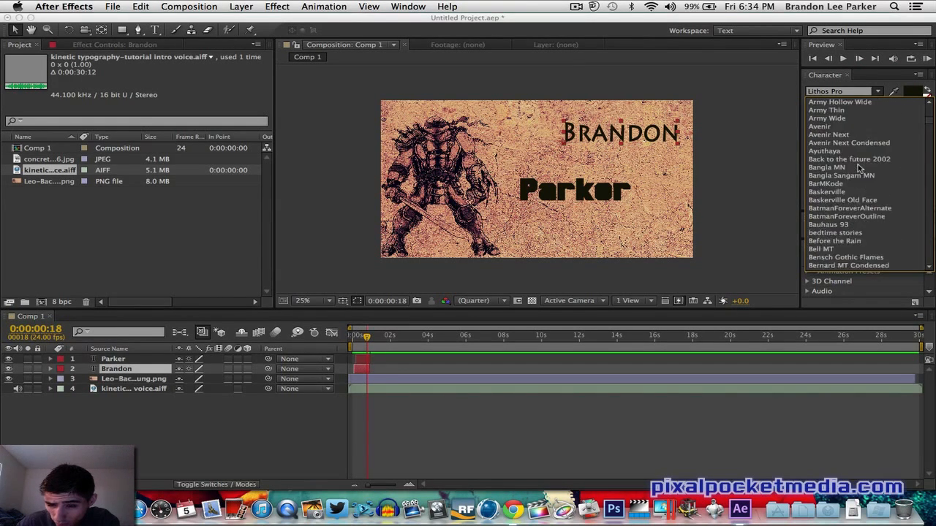
pyautogui.scroll(5, 859, 168)
pyautogui.scroll(-10, 859, 168)
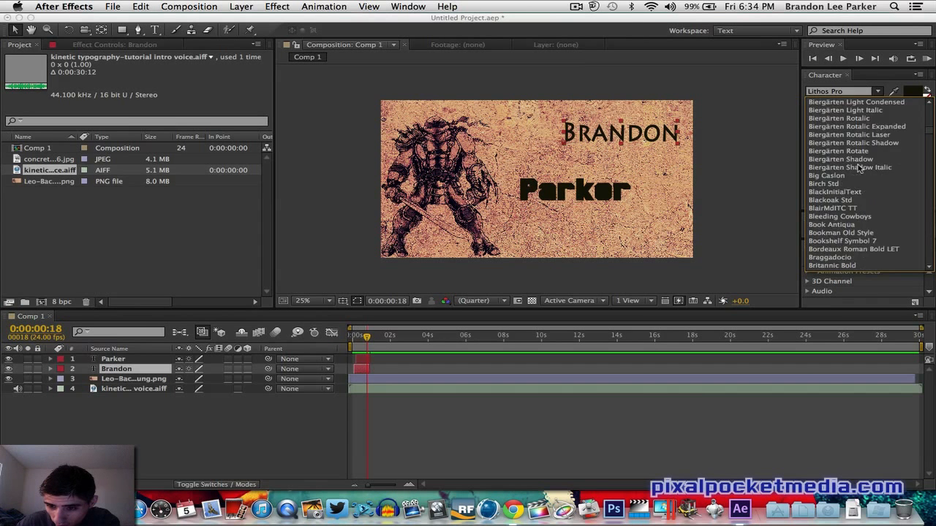
pyautogui.scroll(-20, 859, 168)
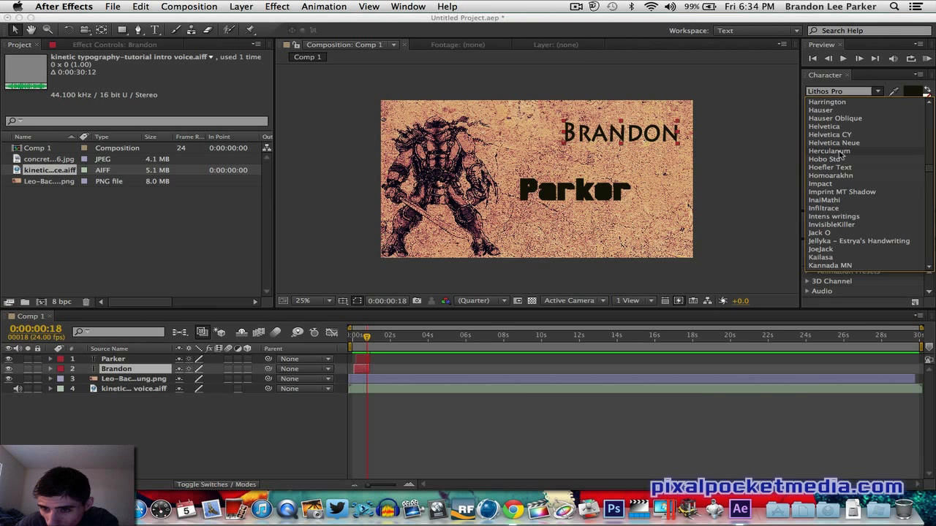
pyautogui.click(830, 111)
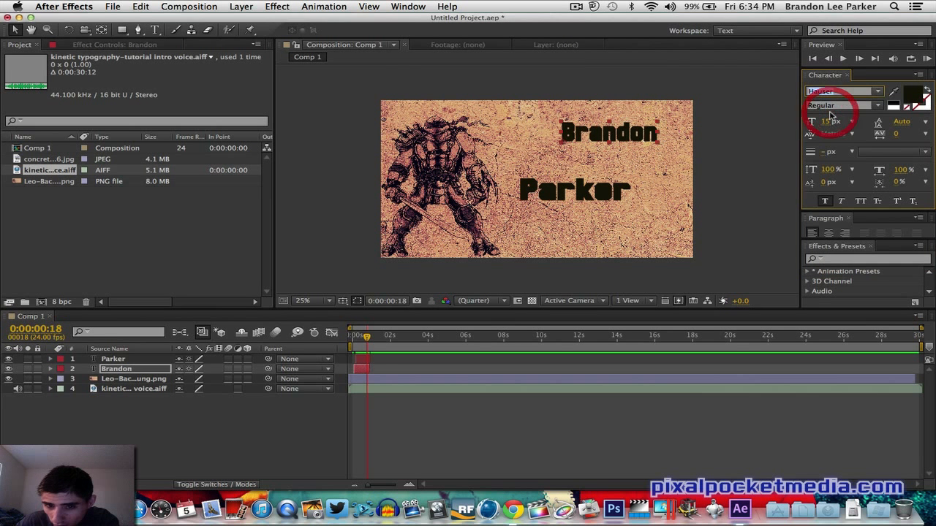
# - Nudge the Brandon text slightly down and left, and set its fill color to dark blue 082485
pyautogui.moveTo(660, 123); pyautogui.dragTo(635, 137)
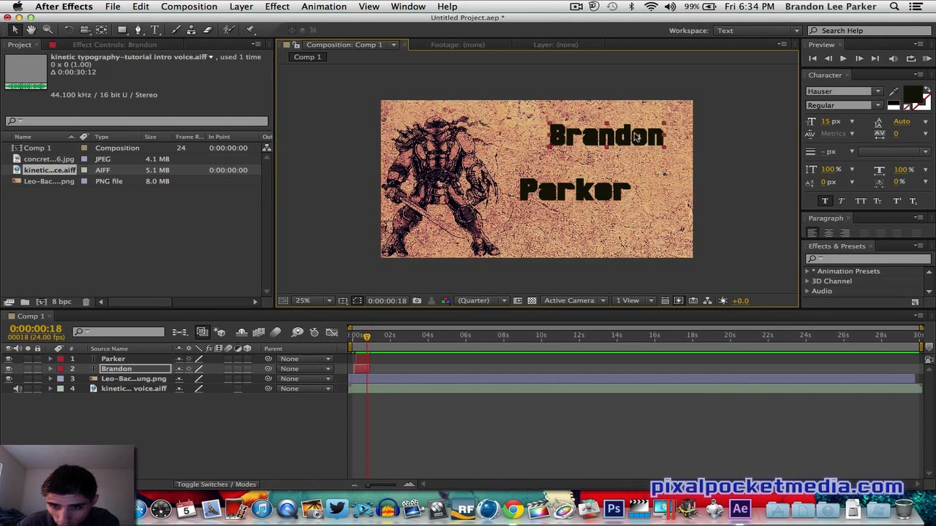
pyautogui.click(913, 94)
pyautogui.click(784, 324)
pyautogui.moveTo(803, 384); pyautogui.dragTo(829, 288)
pyautogui.click(834, 342)
pyautogui.click(813, 330)
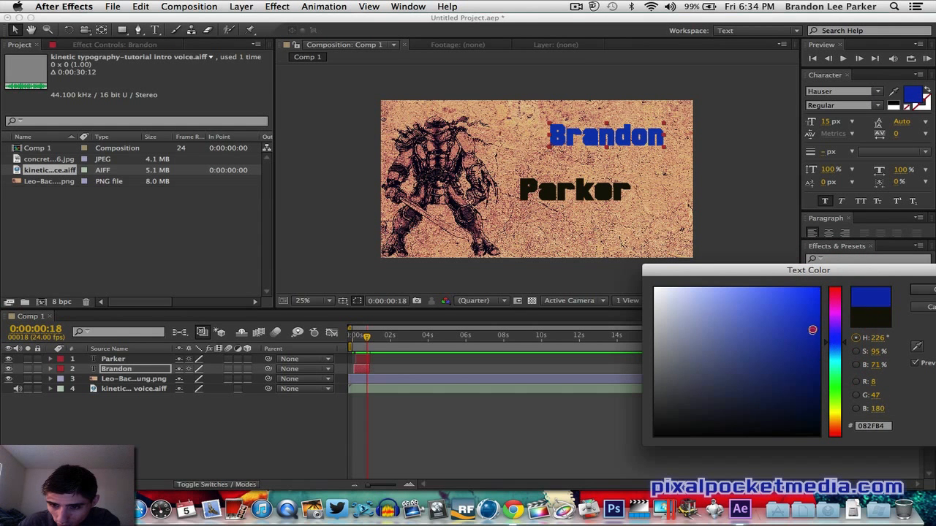
pyautogui.click(809, 358)
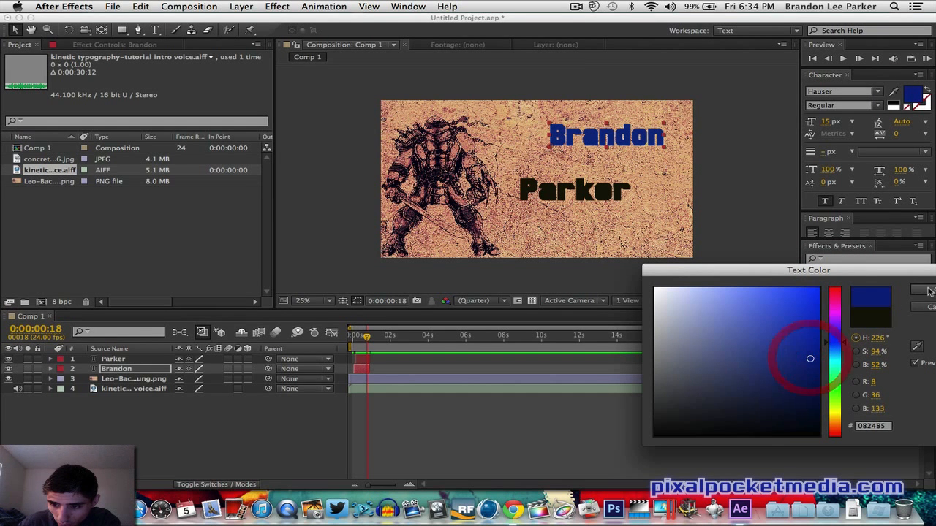
pyautogui.click(921, 290)
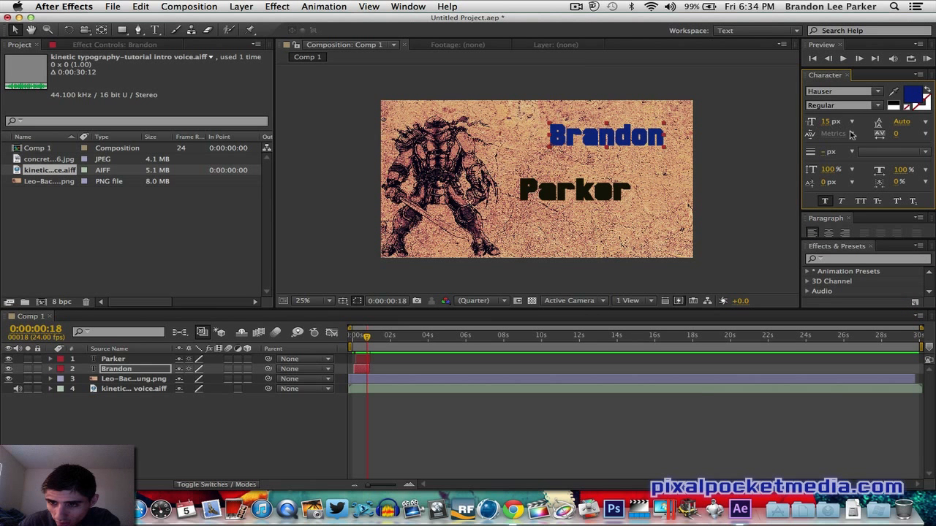
# - Toggle Faux Bold on the Brandon text
pyautogui.click(827, 202)
pyautogui.click(827, 202)
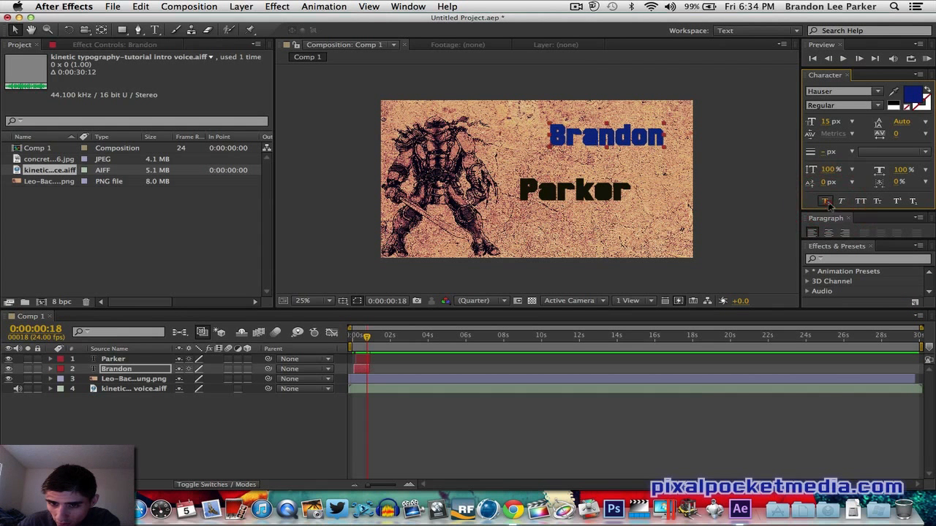
pyautogui.click(827, 202)
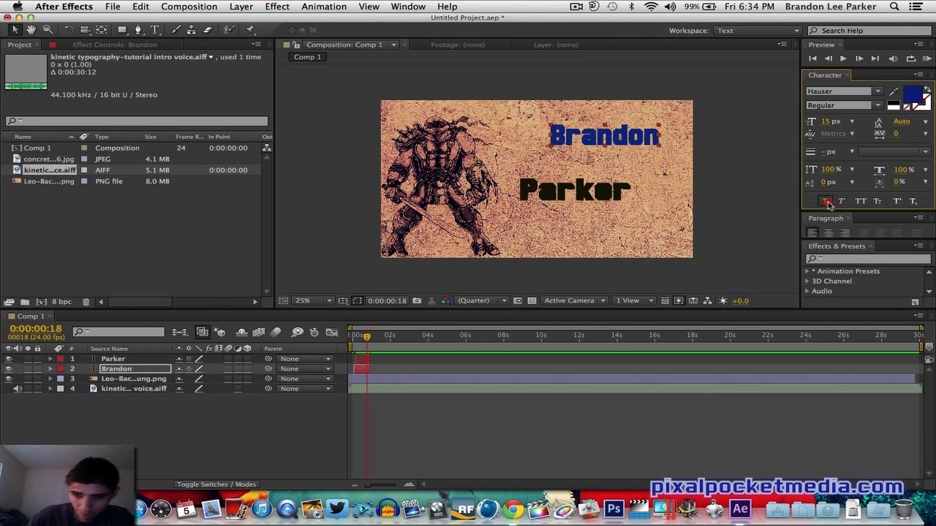
pyautogui.click(827, 203)
pyautogui.click(827, 202)
# - Move the Parker text up, closer beneath Brandon
pyautogui.click(577, 192)
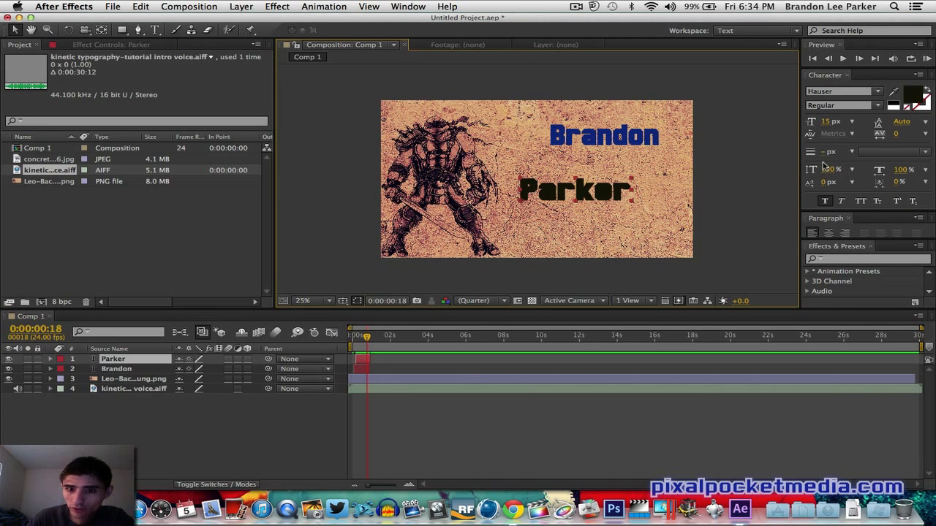
pyautogui.moveTo(577, 190); pyautogui.dragTo(568, 166)
pyautogui.click(726, 158)
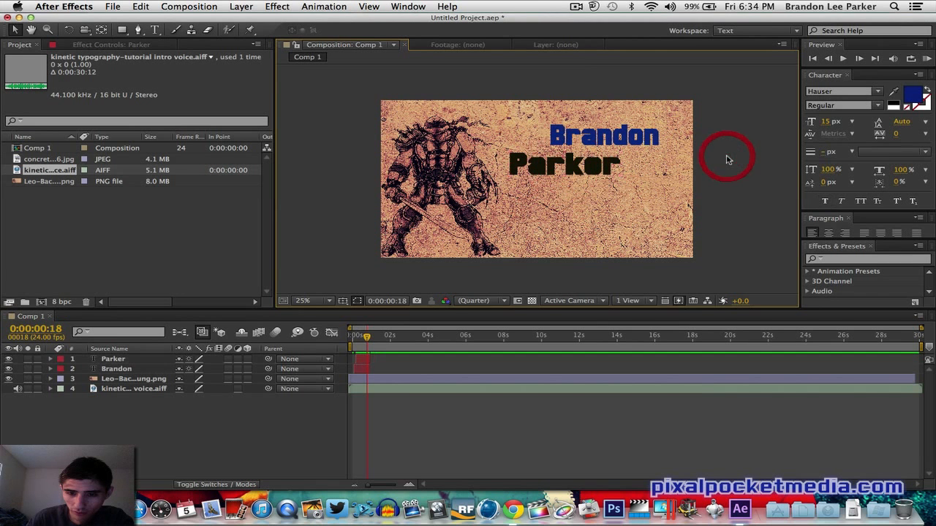
# - Return to the composition's start and run RAM previews, selecting the Brandon and Parker layers
pyautogui.click(351, 340)
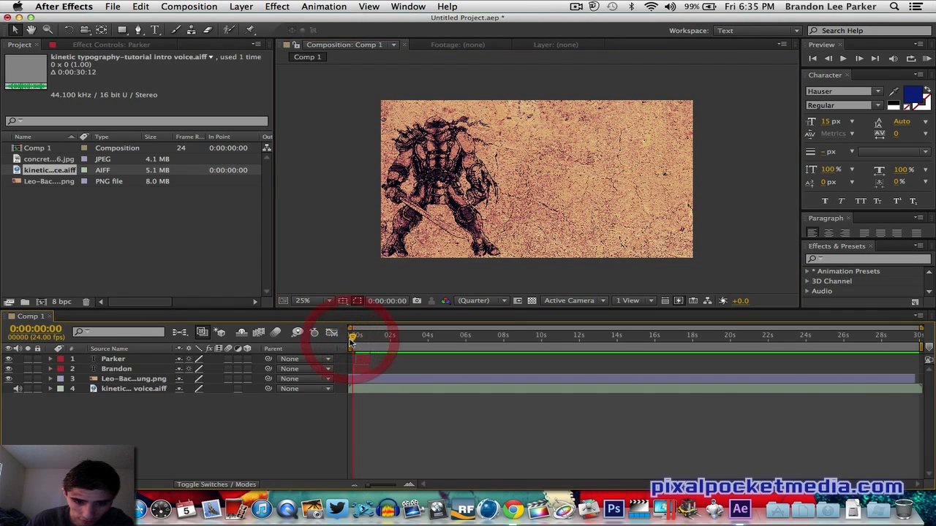
pyautogui.click(926, 59)
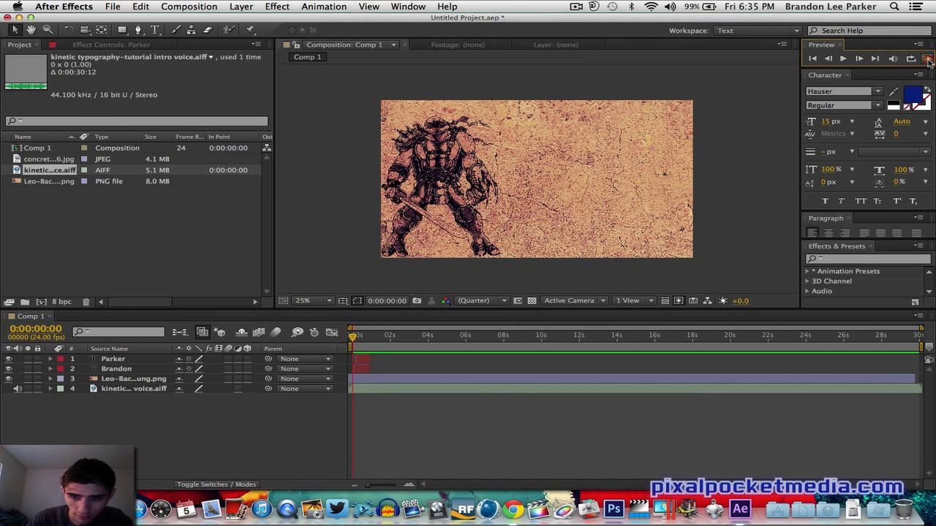
pyautogui.click(927, 59)
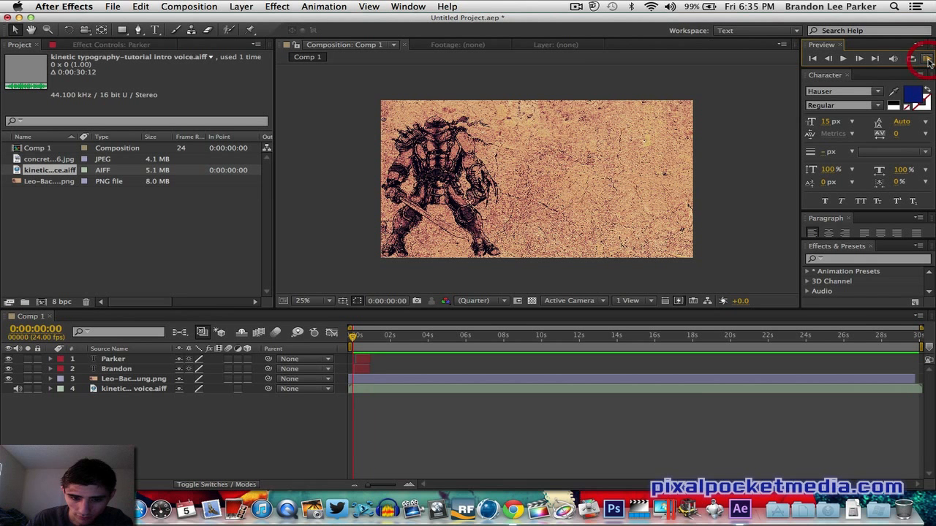
pyautogui.click(361, 369)
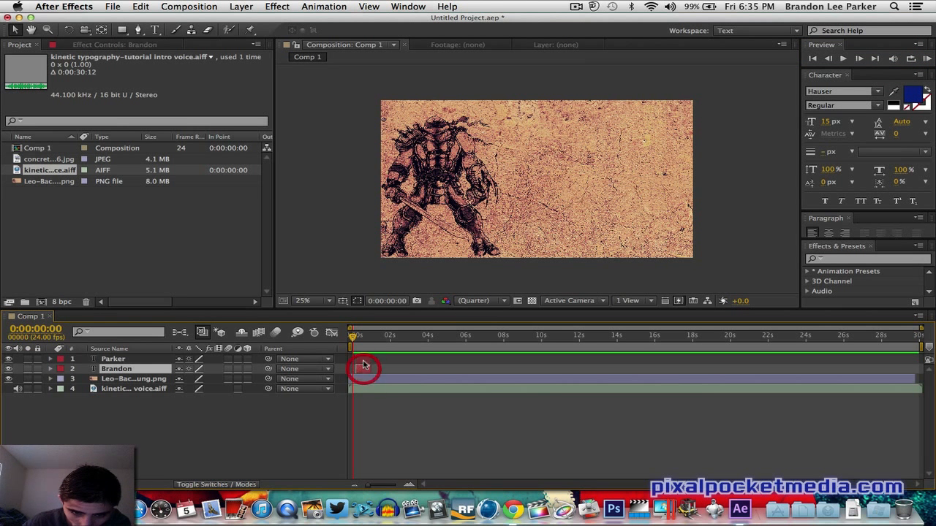
pyautogui.click(365, 360)
pyautogui.click(368, 367)
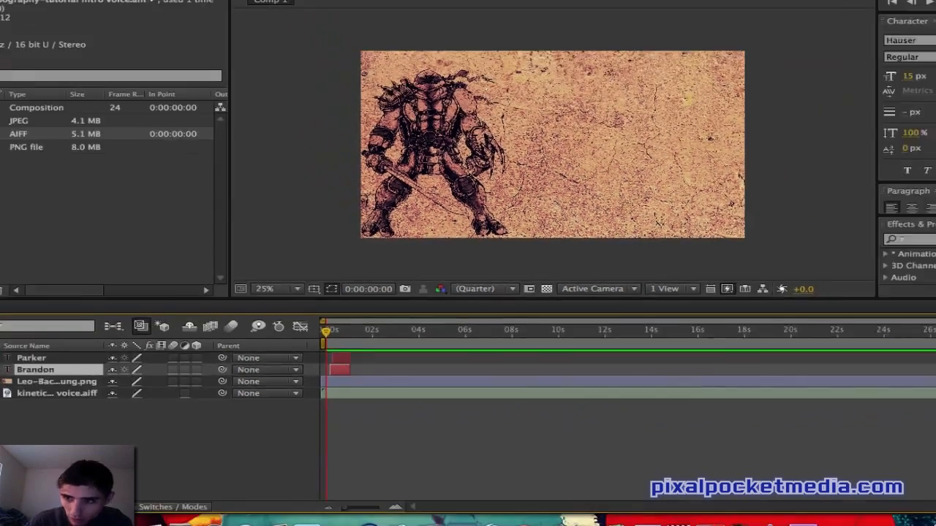
pyautogui.click(927, 60)
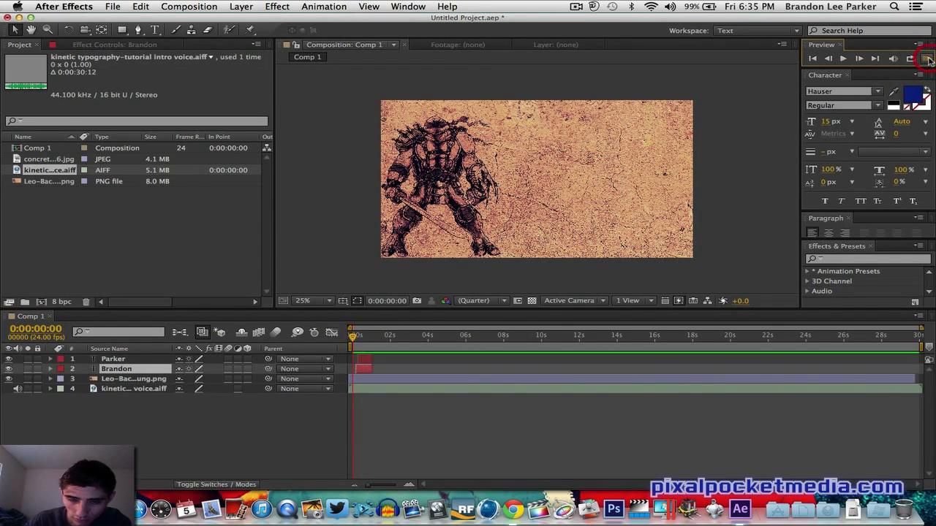
pyautogui.click(371, 360)
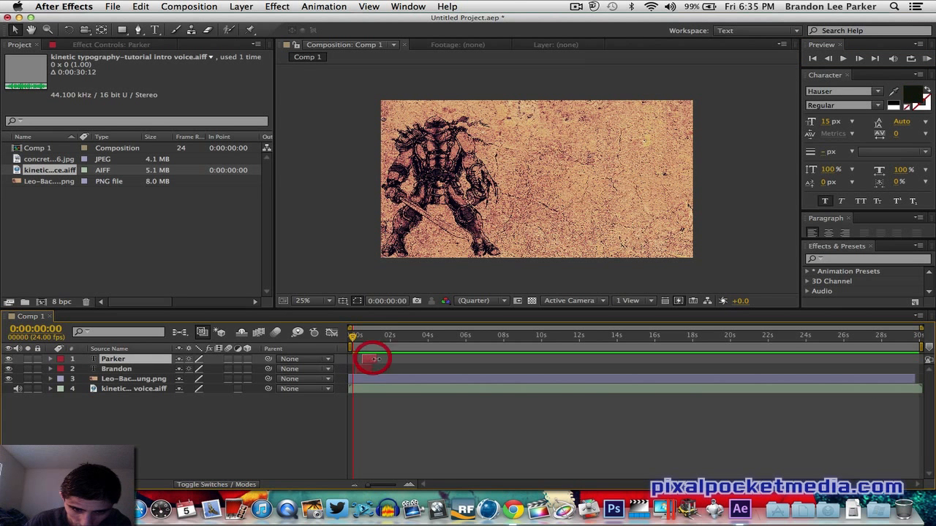
# - Select the Brandon and Parker layers and run repeated RAM previews of their animation from the start
pyautogui.click(376, 370)
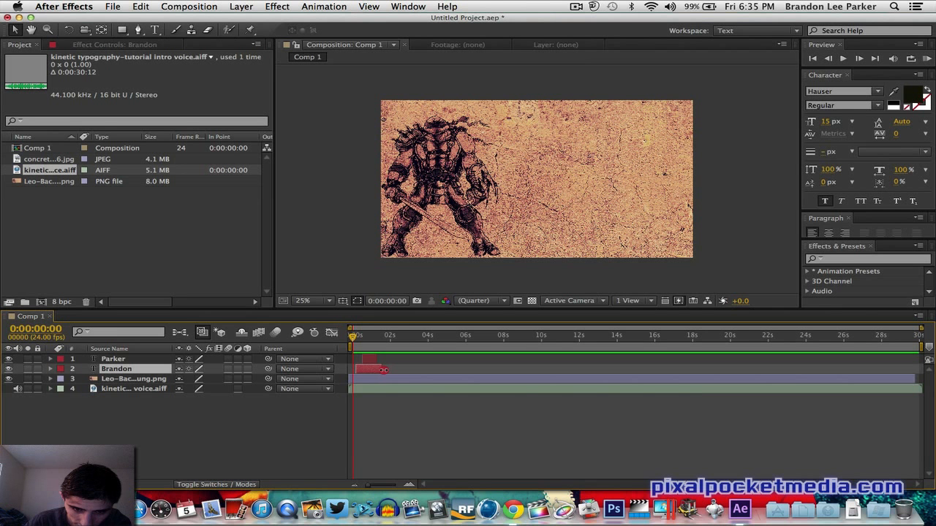
pyautogui.click(379, 359)
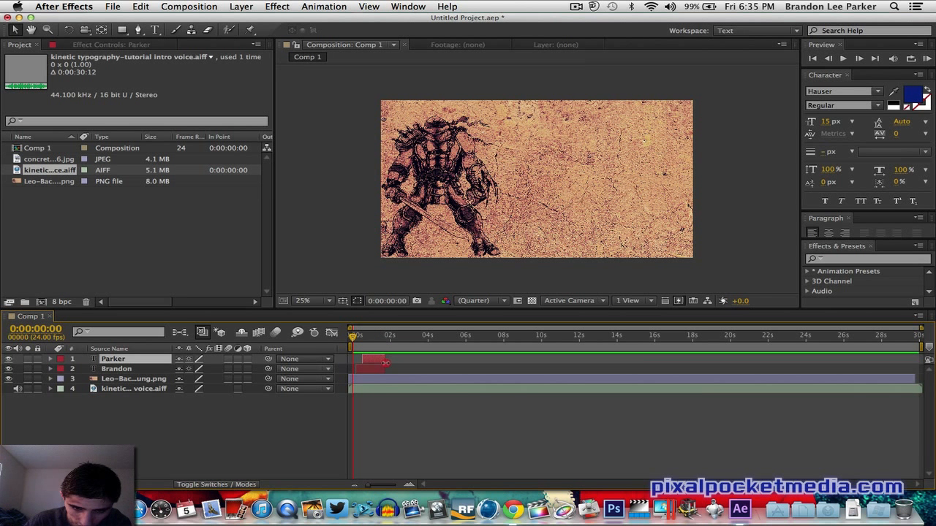
pyautogui.click(928, 59)
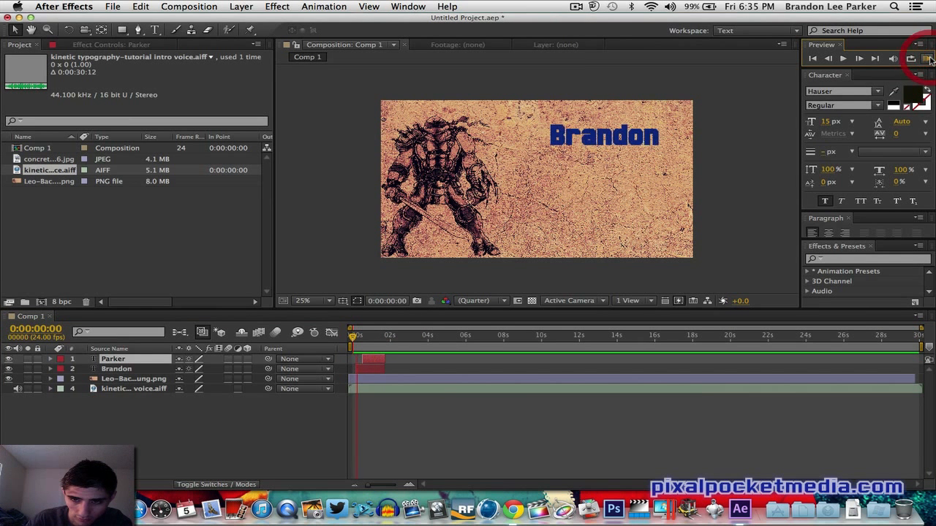
pyautogui.click(927, 58)
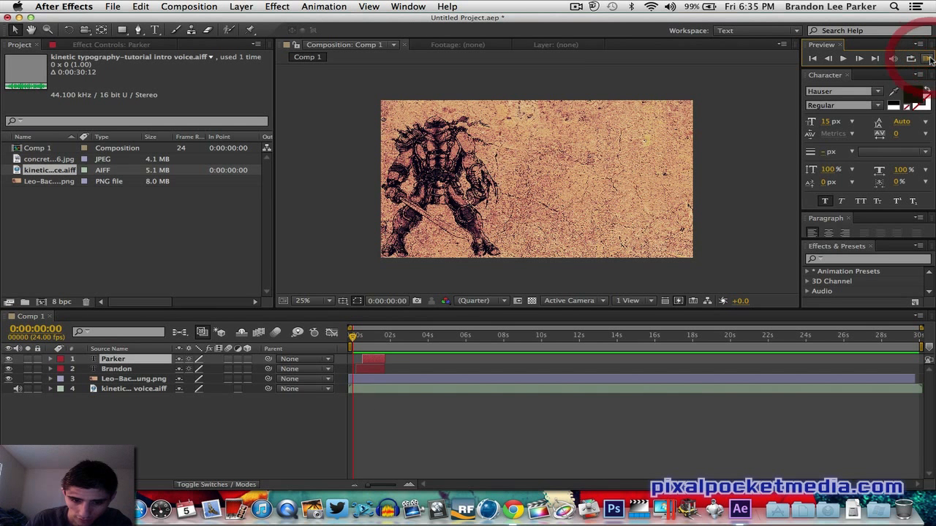
pyautogui.click(372, 369)
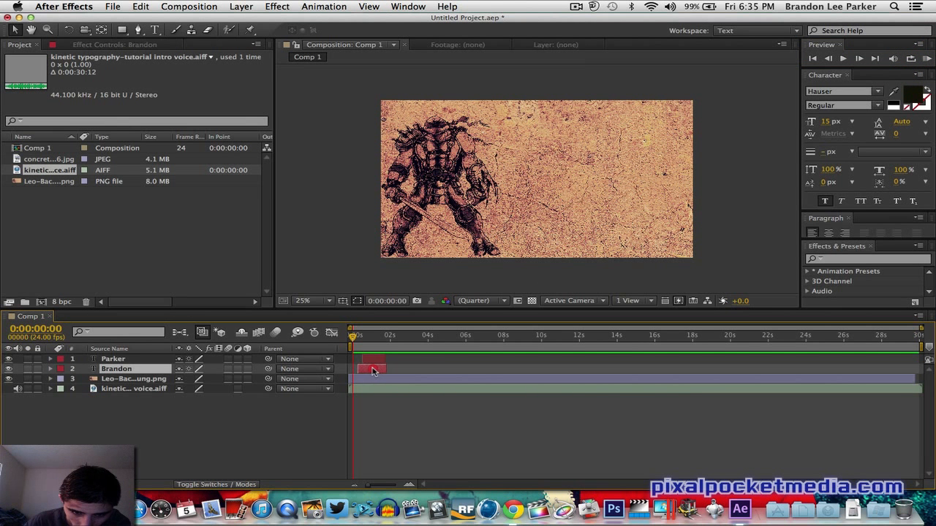
pyautogui.click(374, 362)
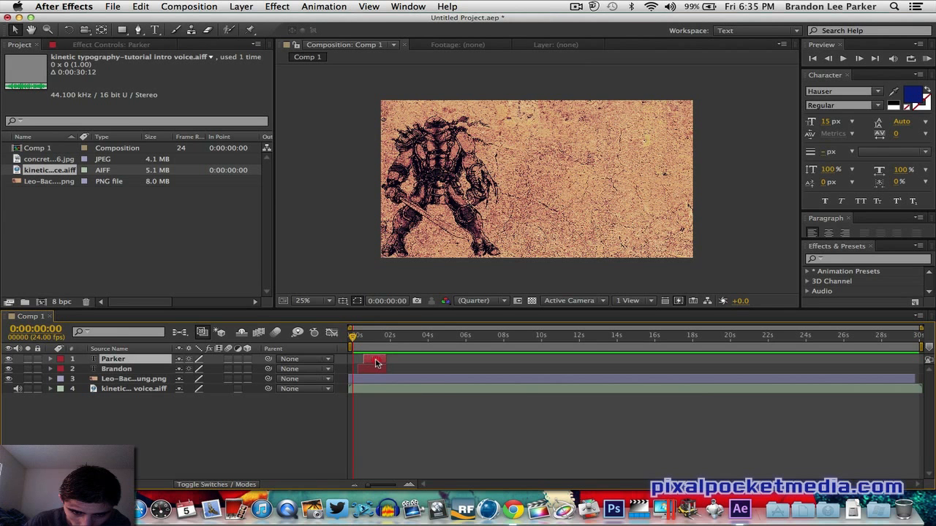
pyautogui.click(375, 364)
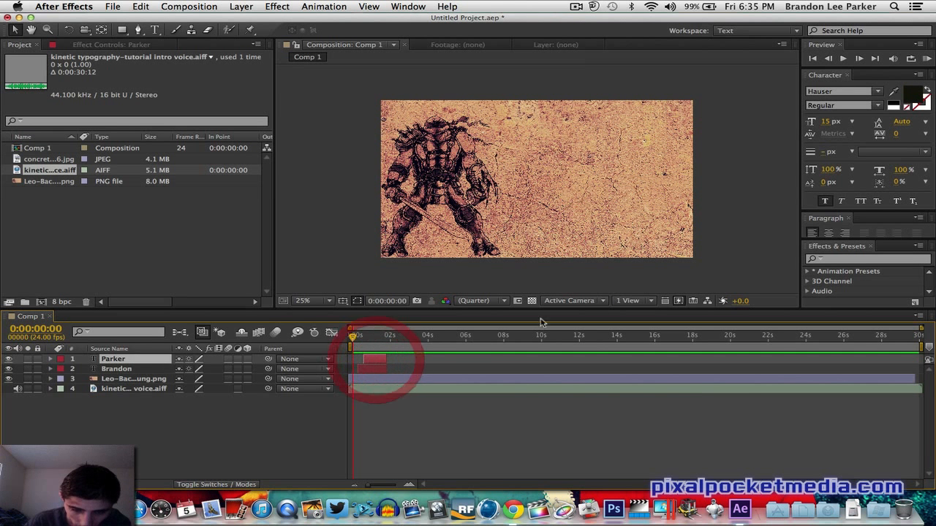
pyautogui.click(928, 60)
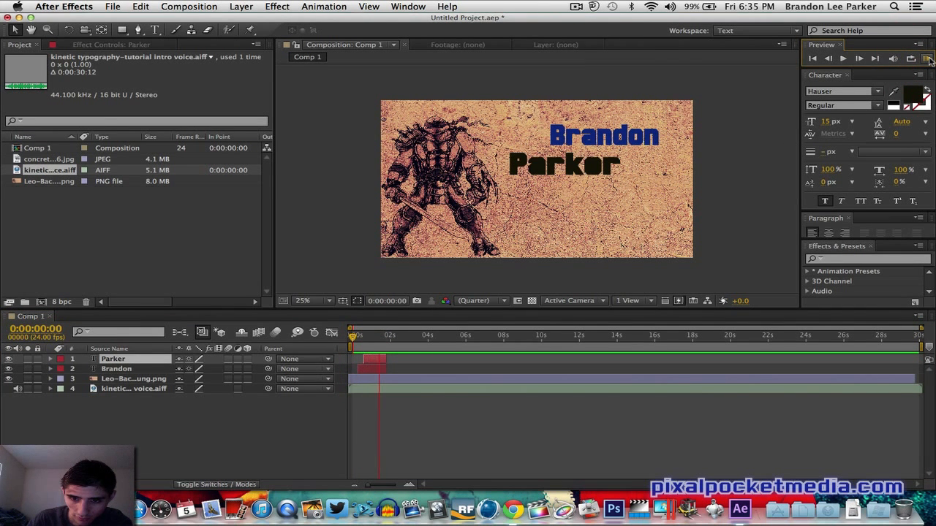
pyautogui.click(928, 60)
pyautogui.click(929, 60)
pyautogui.click(929, 60)
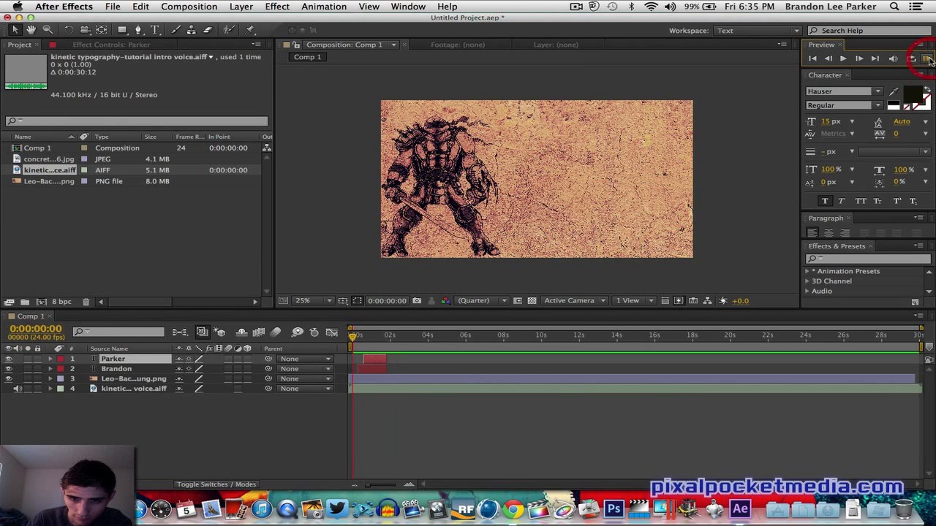
pyautogui.click(928, 60)
pyautogui.click(929, 60)
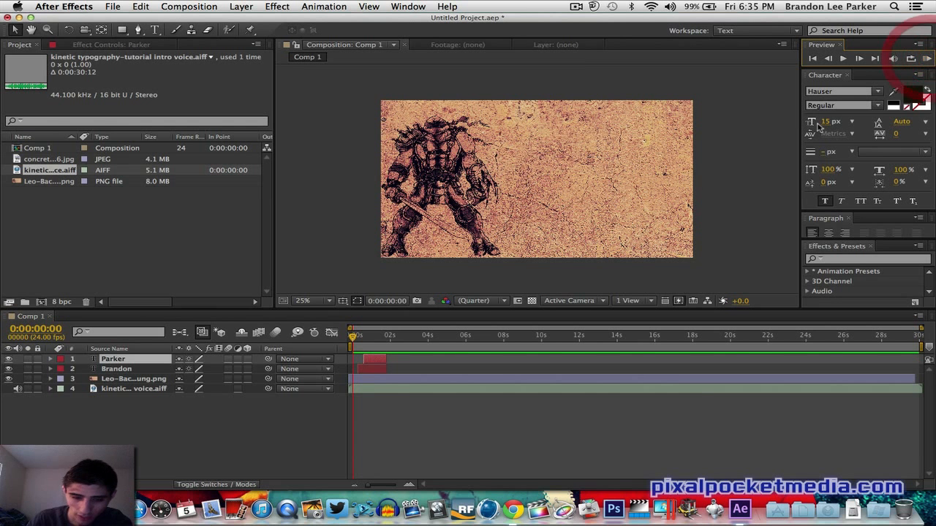
# - Set the time indicator to 0:00:01:06 and add a new text layer reading Back in the composition
pyautogui.click(377, 350)
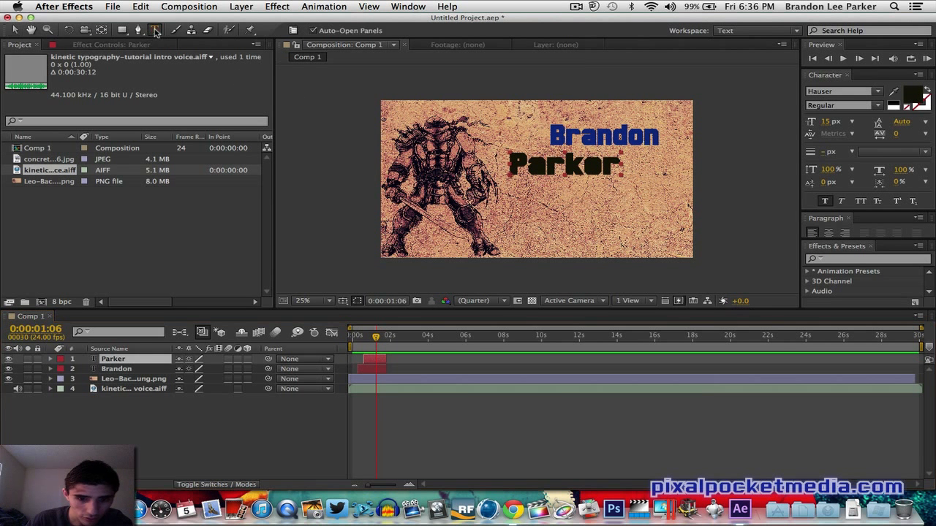
pyautogui.click(154, 30)
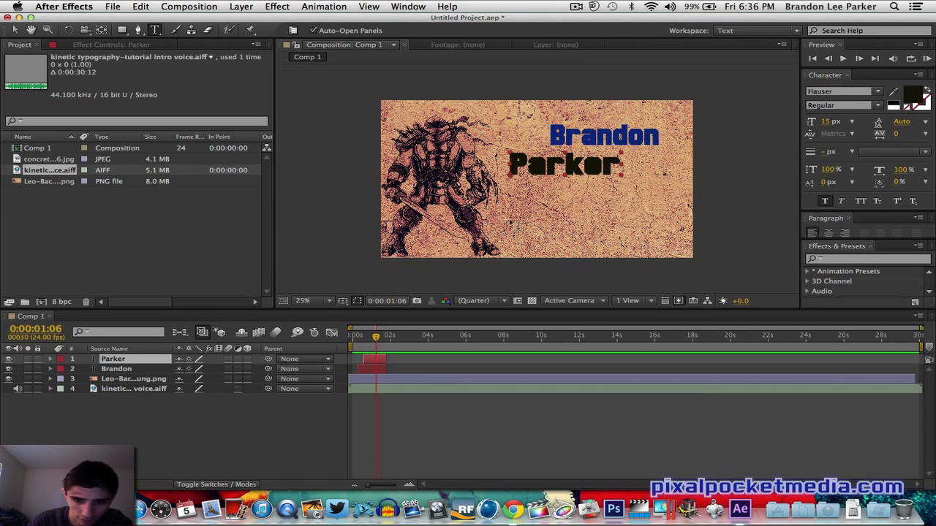
pyautogui.click(541, 215)
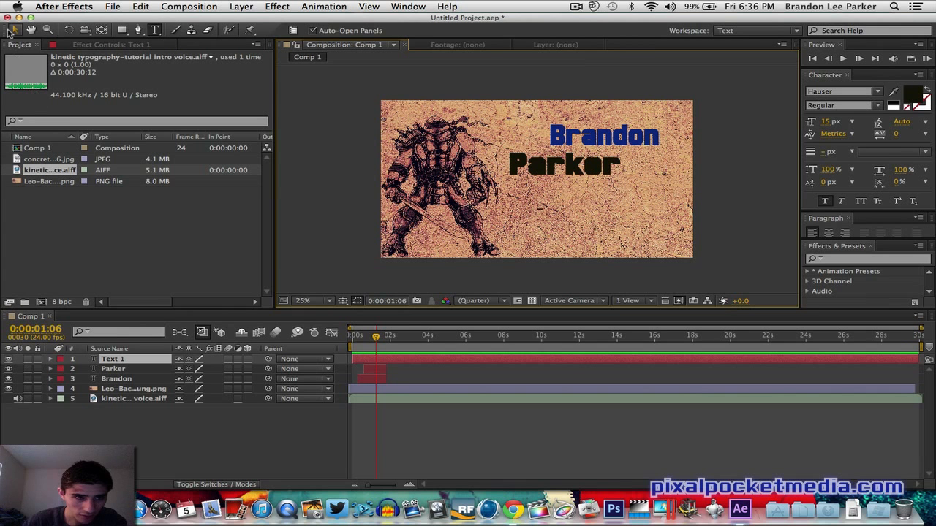
pyautogui.click(14, 30)
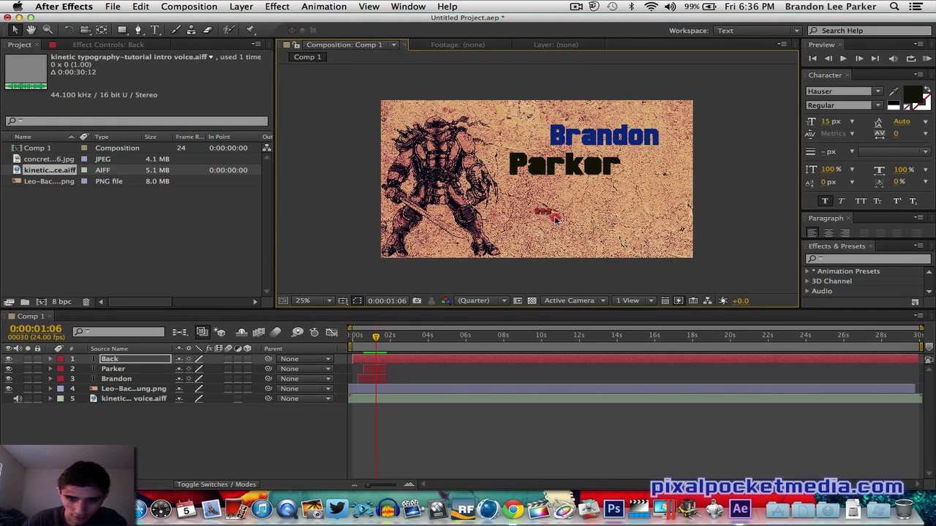
# - Move the Back text up beneath Parker, toward its right end
pyautogui.moveTo(556, 220); pyautogui.dragTo(627, 191)
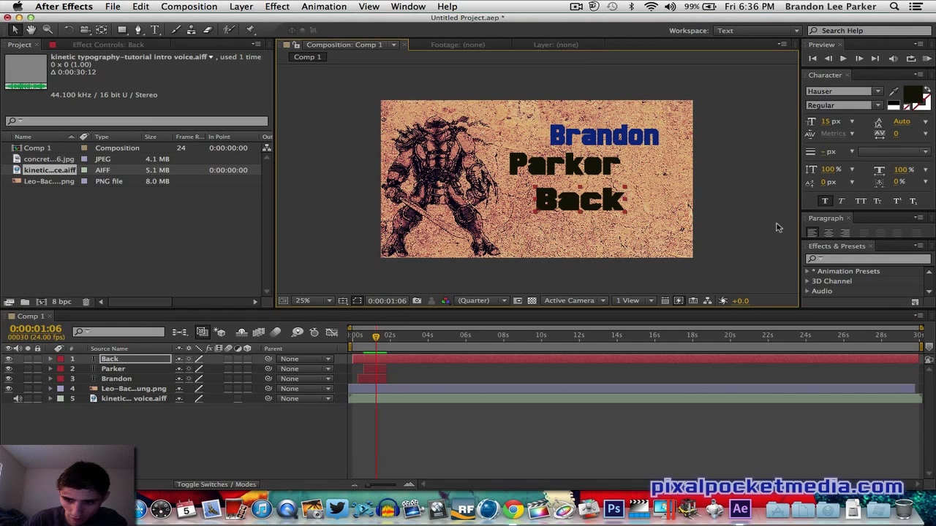
pyautogui.click(154, 30)
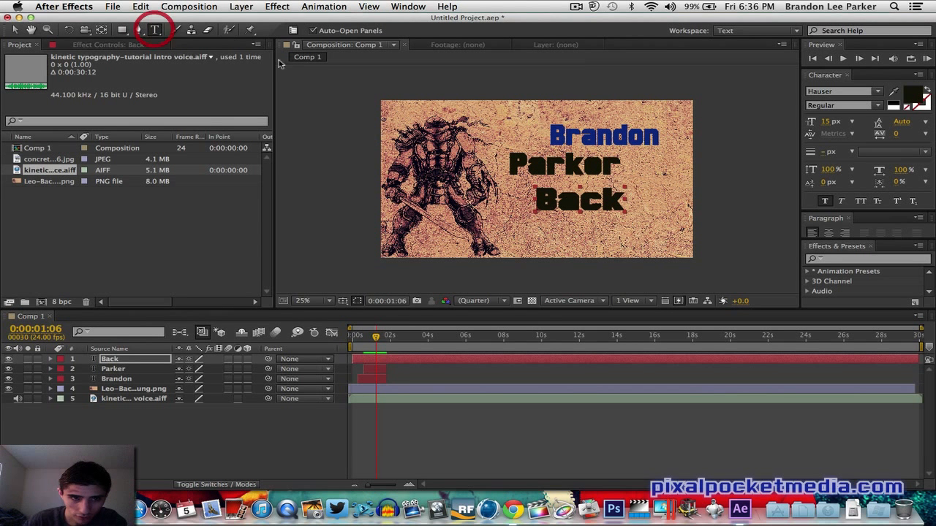
pyautogui.click(15, 30)
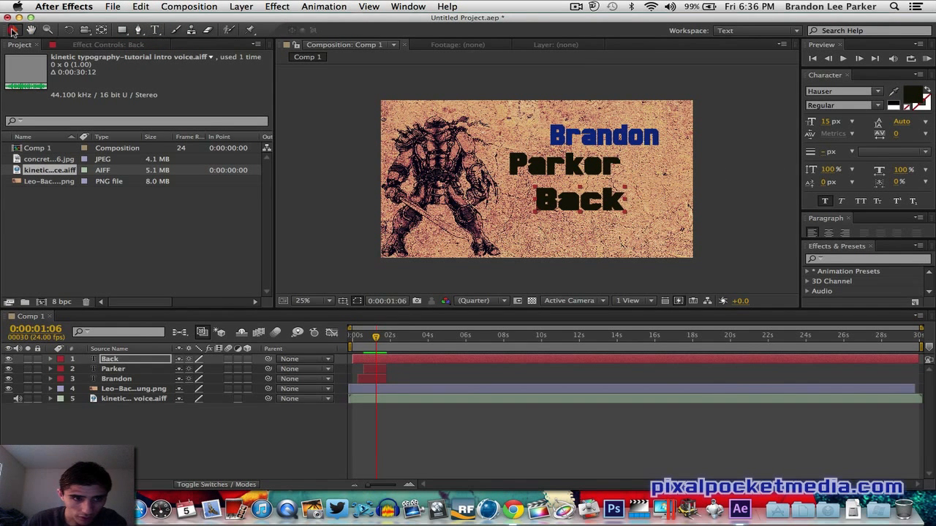
# - Set the Back text's fill color to dark green 223E01
pyautogui.click(913, 96)
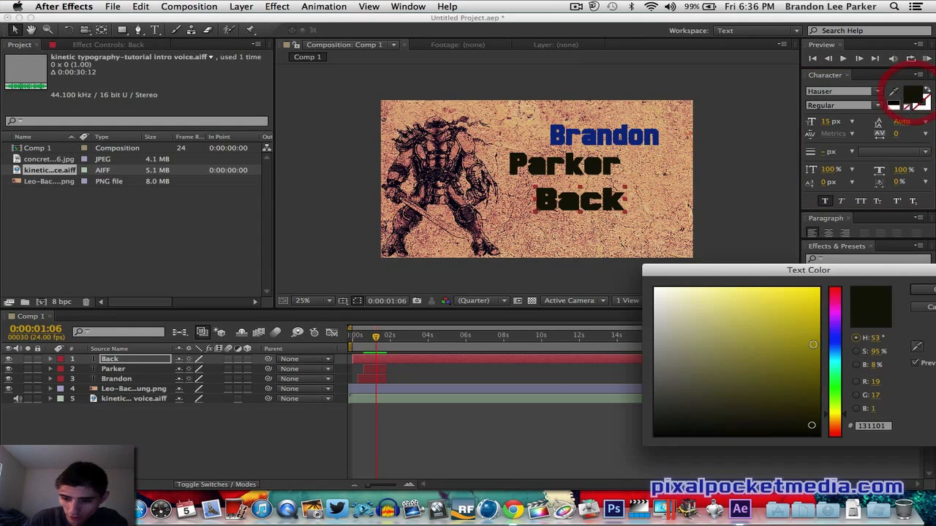
pyautogui.moveTo(798, 363)
pyautogui.mouseDown()
pyautogui.moveTo(829, 262)
pyautogui.moveTo(835, 291)
pyautogui.moveTo(824, 326)
pyautogui.mouseUp()
pyautogui.click(833, 361)
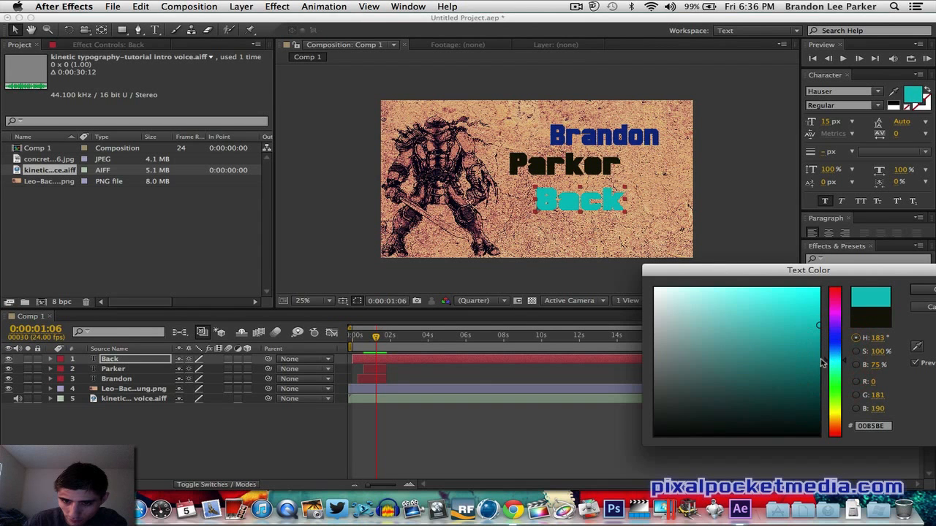
pyautogui.click(838, 403)
pyautogui.click(815, 400)
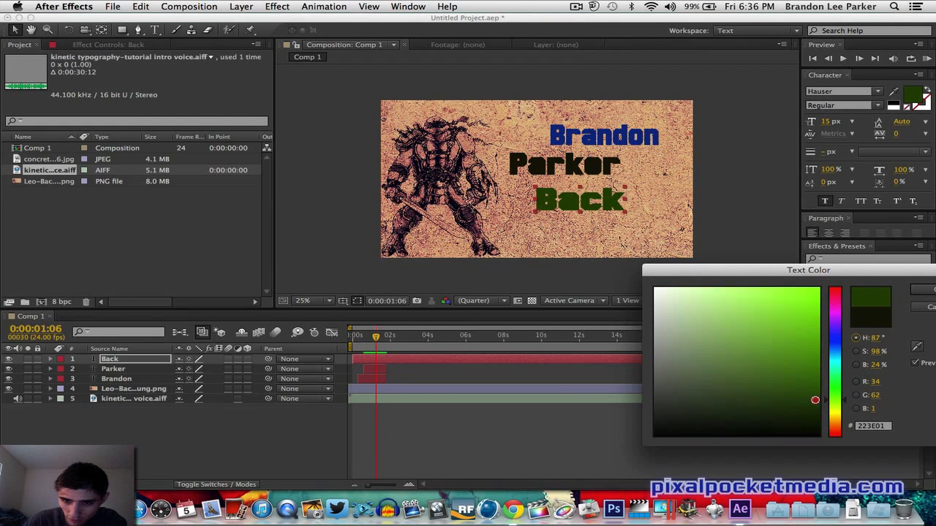
pyautogui.click(922, 291)
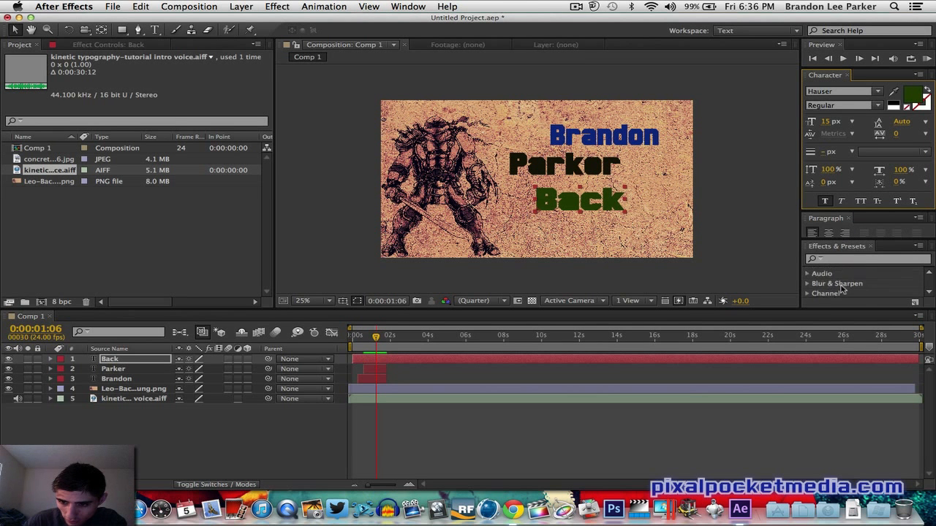
# - Change the Back text's font to Face Your Fears
pyautogui.click(879, 92)
pyautogui.scroll(5, 850, 192)
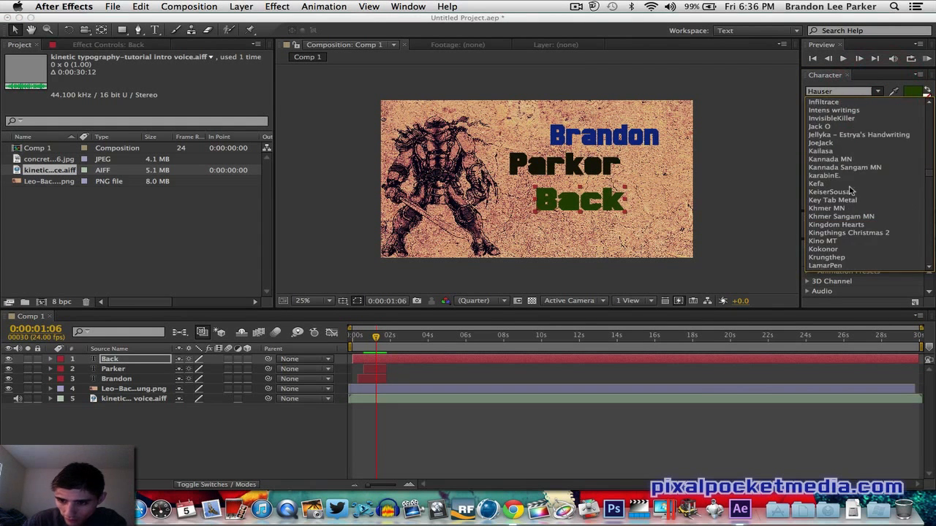
pyautogui.scroll(10, 850, 192)
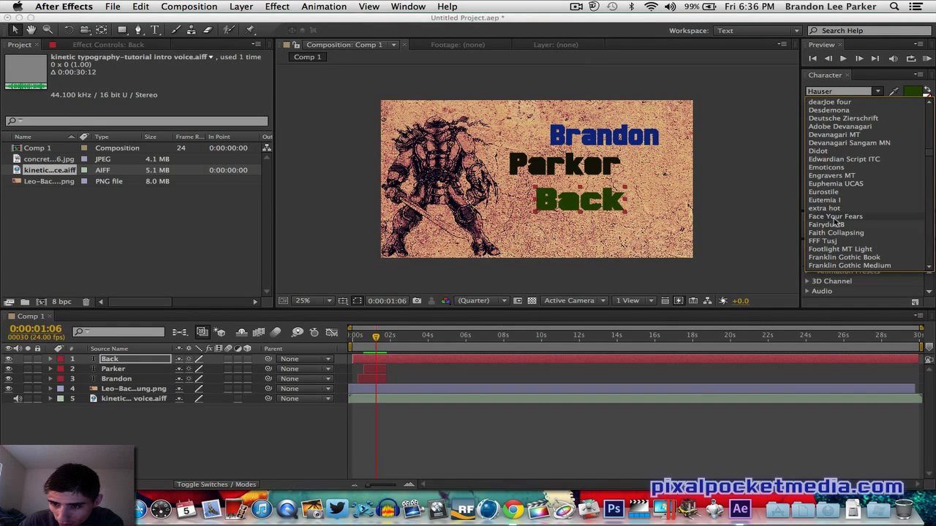
pyautogui.click(834, 217)
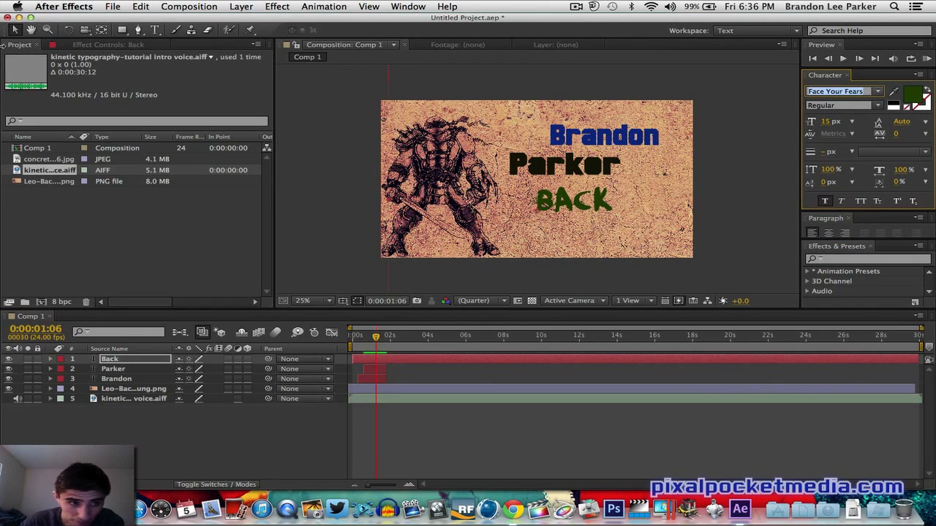
# - Scale the Back text larger by dragging its bounding box handles
pyautogui.click(14, 31)
pyautogui.moveTo(572, 207); pyautogui.dragTo(471, 271)
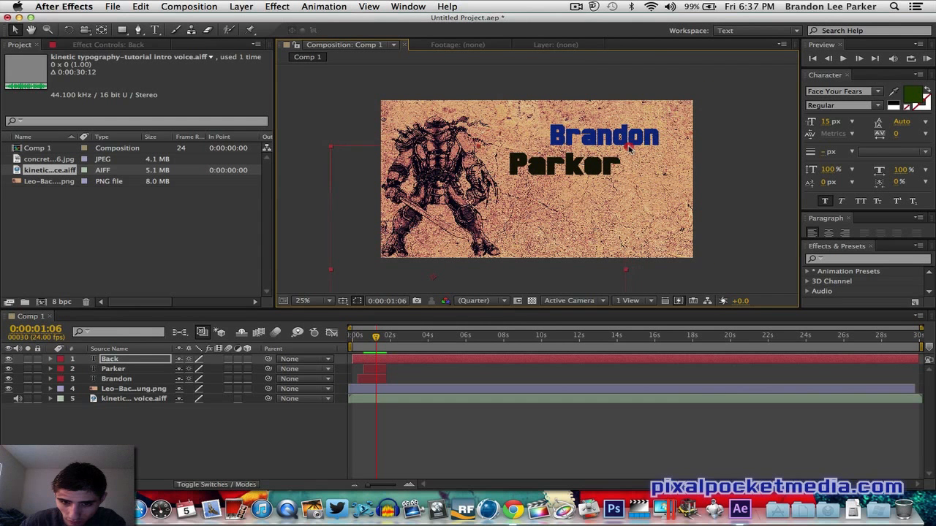
pyautogui.moveTo(638, 147); pyautogui.dragTo(696, 136)
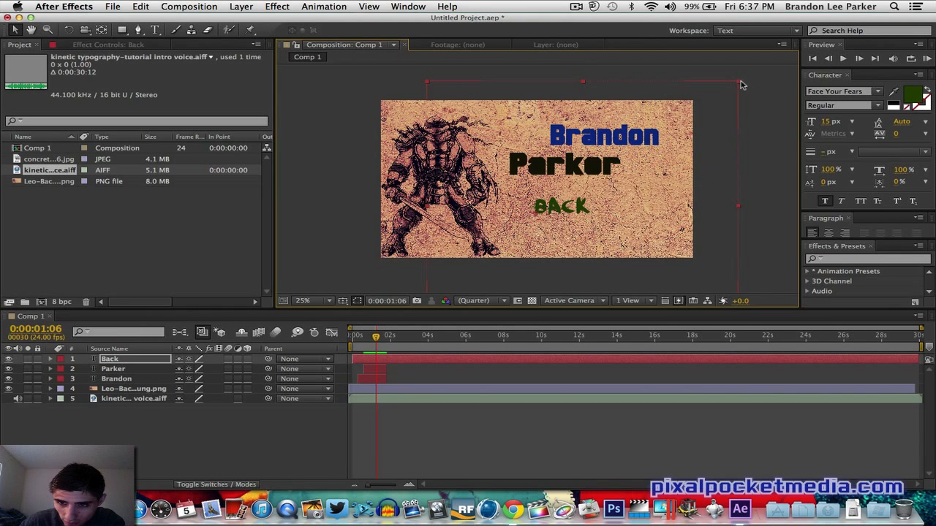
pyautogui.moveTo(738, 84); pyautogui.dragTo(769, 84)
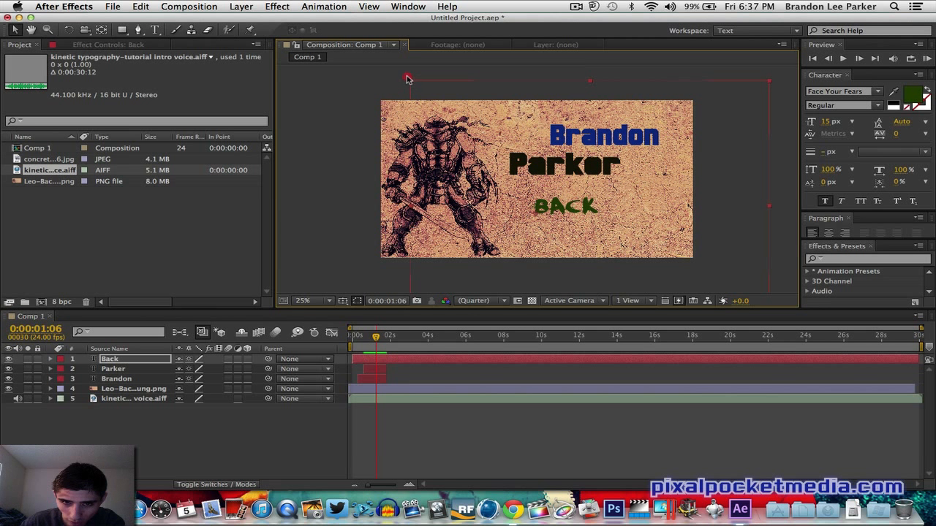
pyautogui.moveTo(407, 79); pyautogui.dragTo(417, 71)
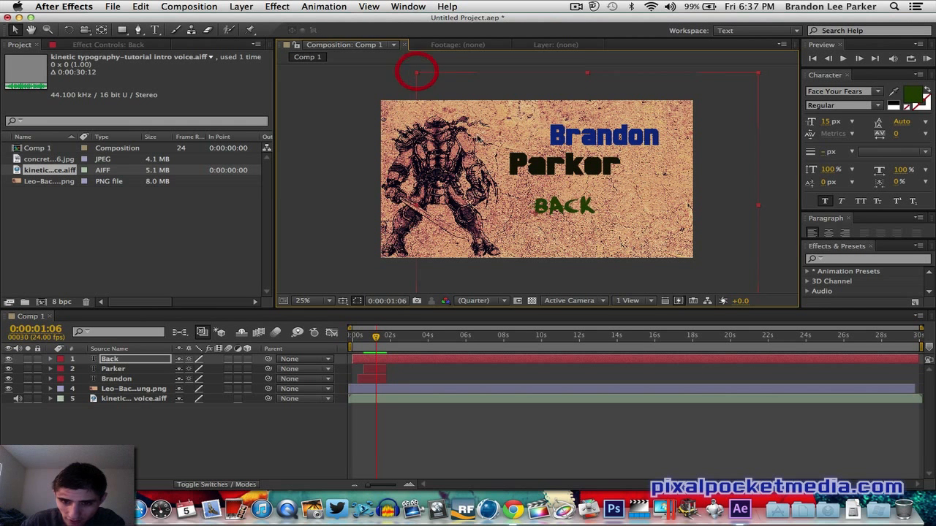
# - Position the Back text just below the right end of Parker
pyautogui.moveTo(544, 206); pyautogui.dragTo(567, 189)
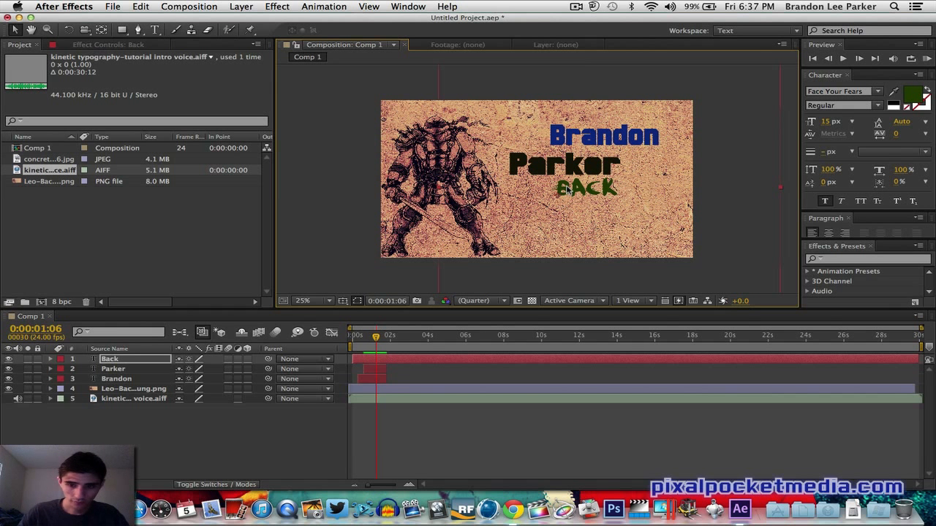
pyautogui.moveTo(574, 192)
pyautogui.mouseDown()
pyautogui.moveTo(558, 192)
pyautogui.moveTo(585, 194)
pyautogui.mouseUp()
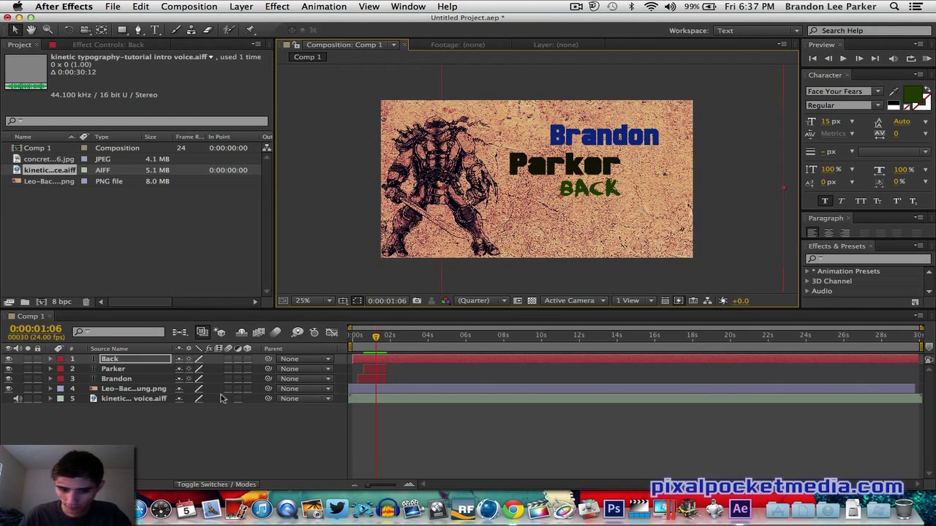
pyautogui.click(373, 379)
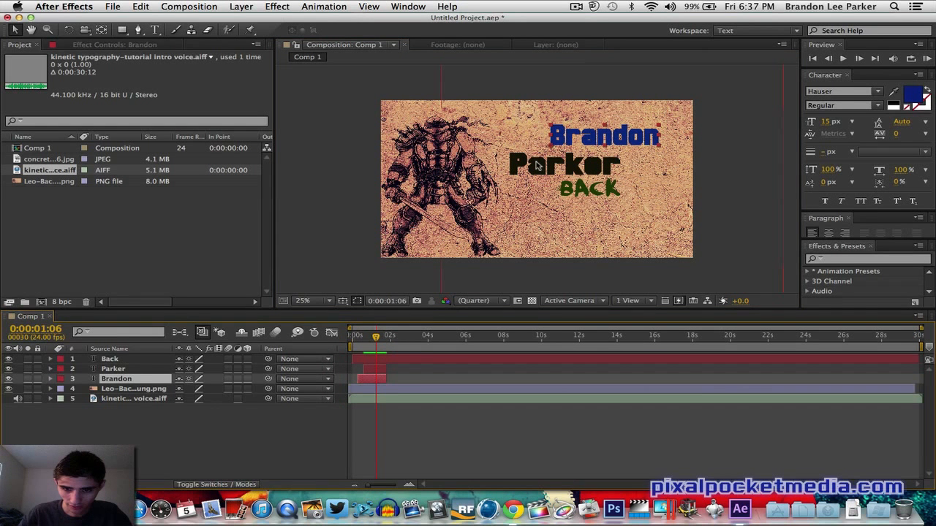
pyautogui.click(538, 167)
pyautogui.click(376, 370)
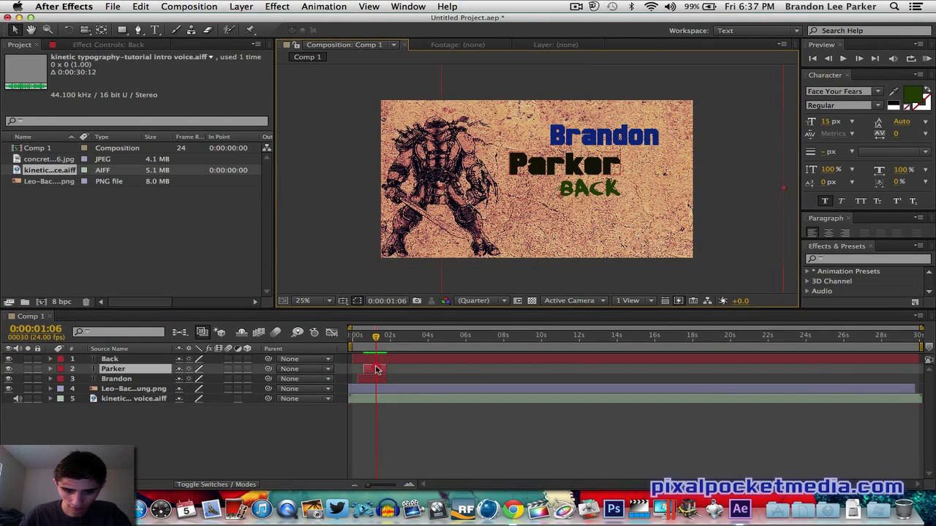
pyautogui.click(375, 368)
pyautogui.moveTo(618, 152)
pyautogui.mouseDown()
pyautogui.moveTo(623, 144)
pyautogui.moveTo(624, 156)
pyautogui.mouseUp()
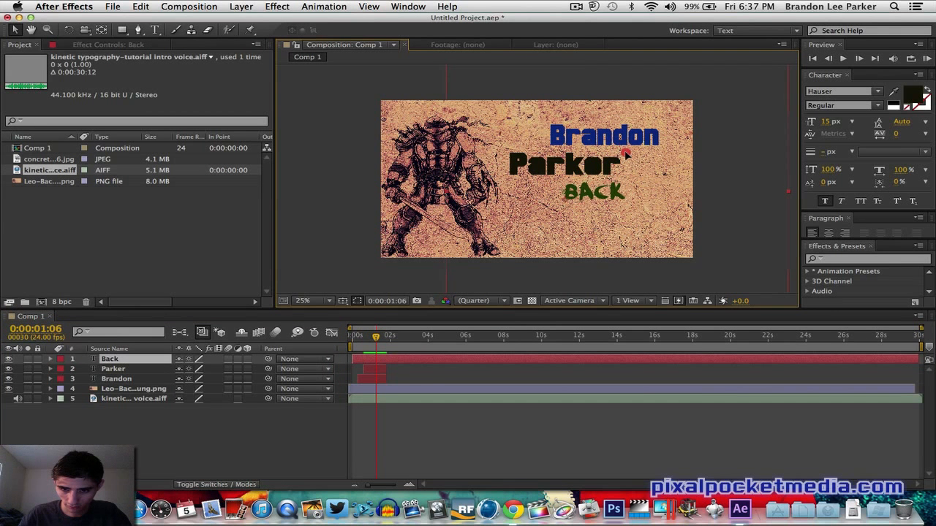
# - Move the Parker text slightly left toward the character
pyautogui.click(374, 369)
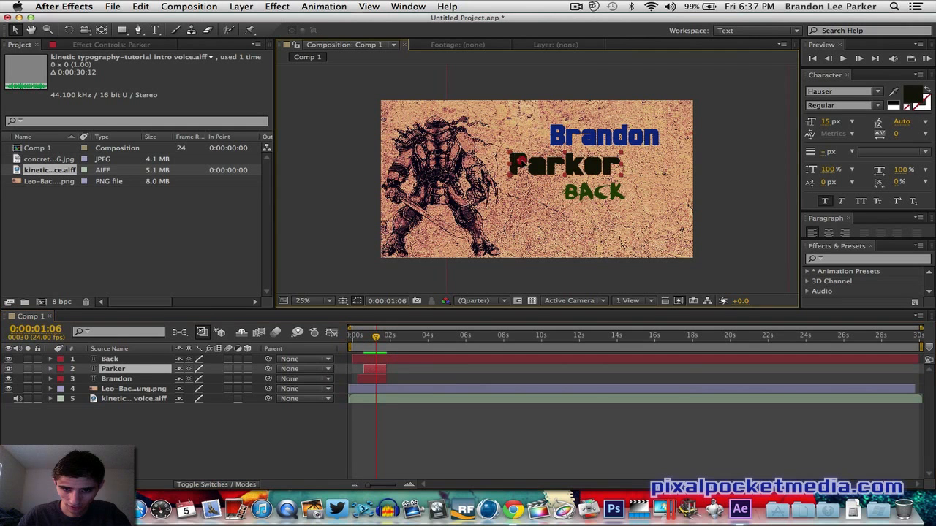
pyautogui.moveTo(516, 161); pyautogui.dragTo(491, 161)
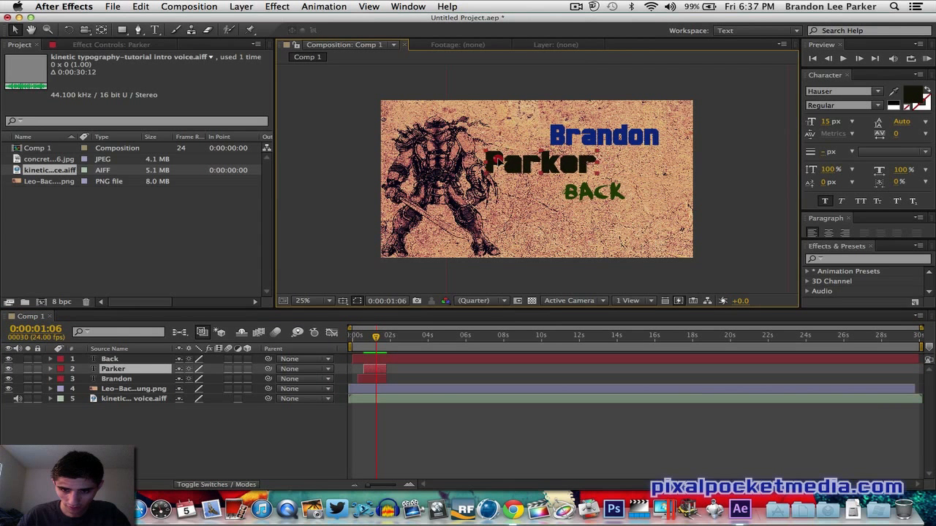
# - Trim the Back layer so it starts just after Parker and ends shortly after, around the 1-second mark
pyautogui.moveTo(594, 154); pyautogui.dragTo(606, 146)
pyautogui.click(604, 135)
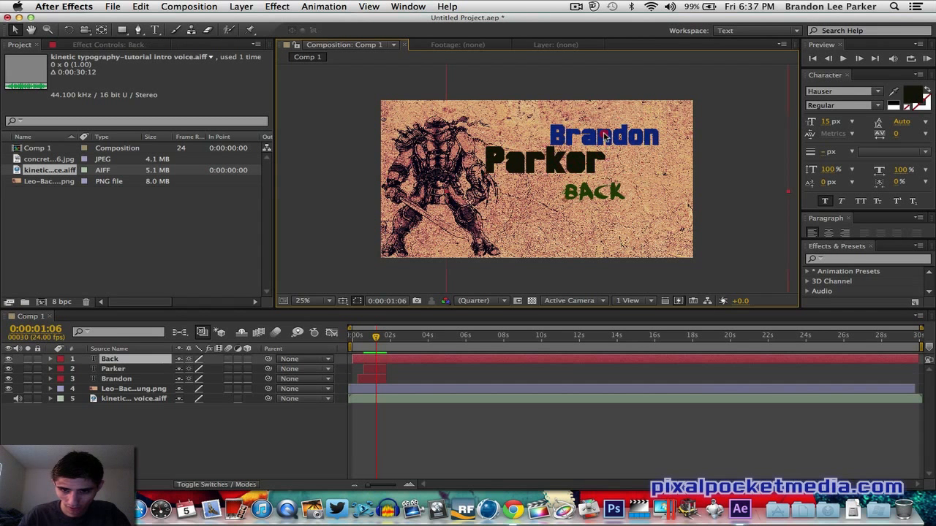
pyautogui.click(370, 365)
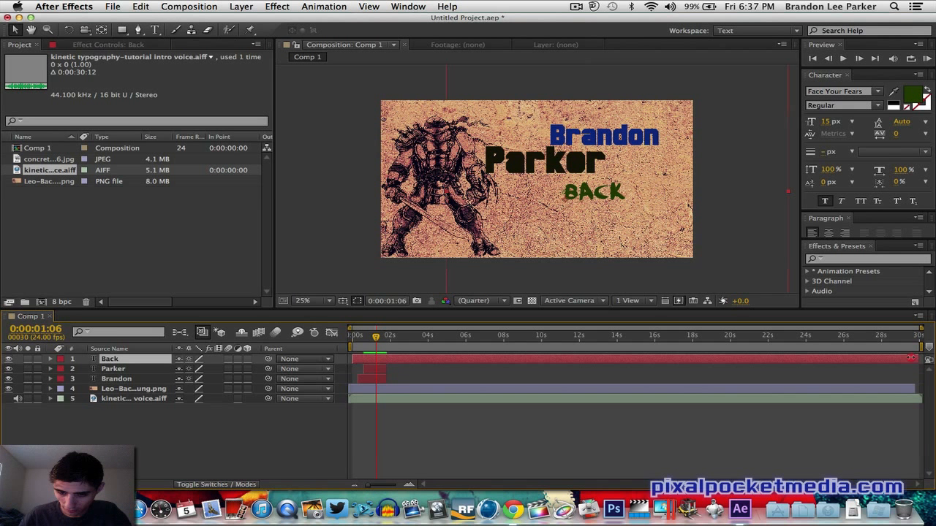
pyautogui.moveTo(911, 359); pyautogui.dragTo(381, 383)
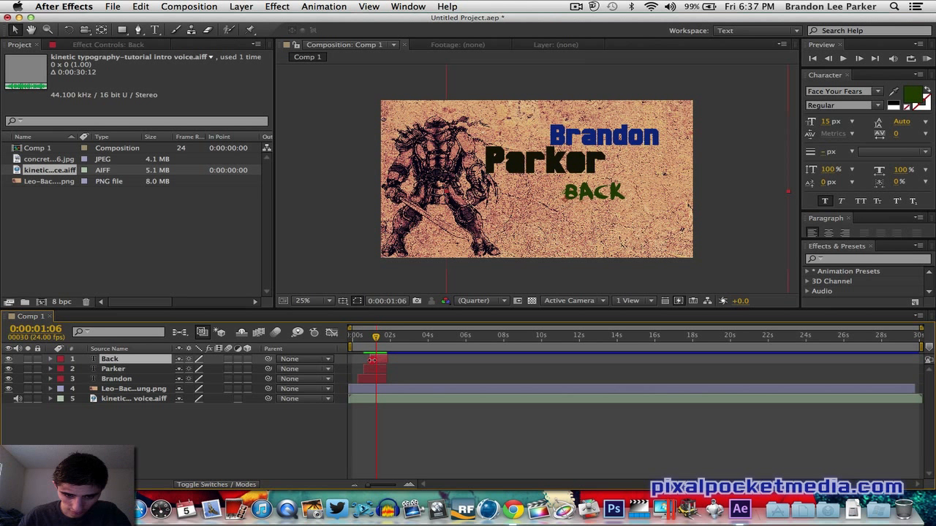
pyautogui.moveTo(372, 359); pyautogui.dragTo(386, 359)
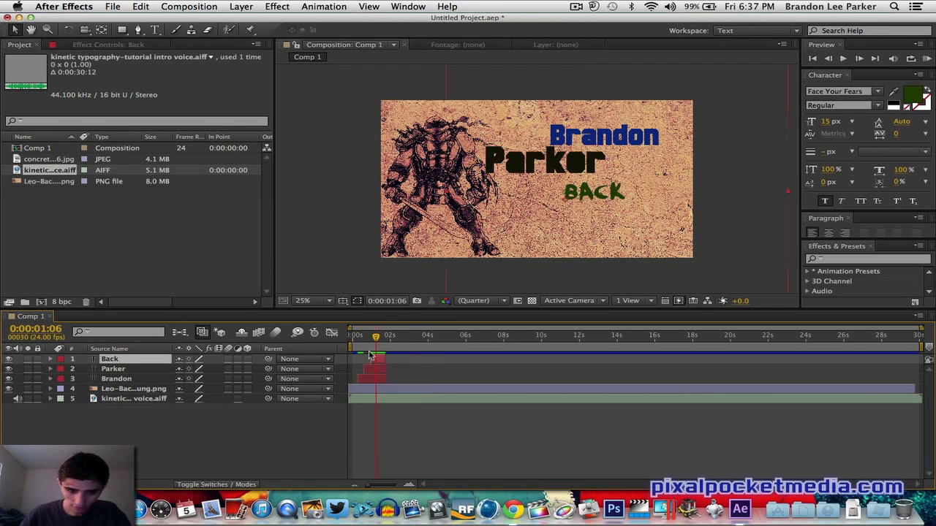
# - Preview the animation from the start to check the timing of the text layers
pyautogui.click(351, 337)
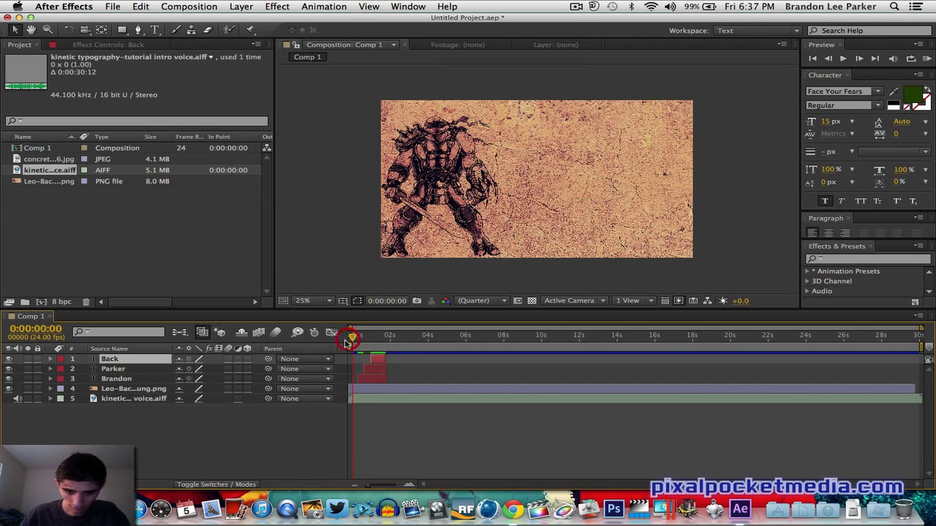
pyautogui.click(926, 58)
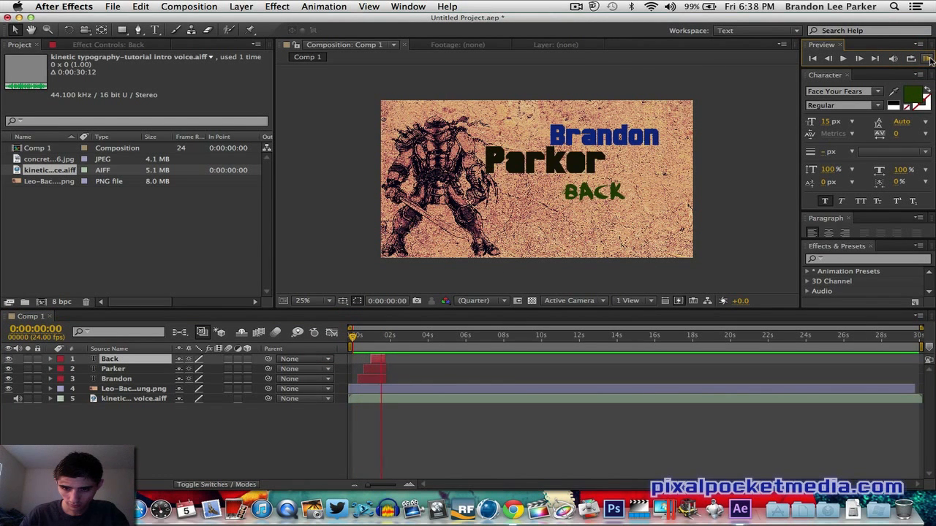
pyautogui.click(927, 58)
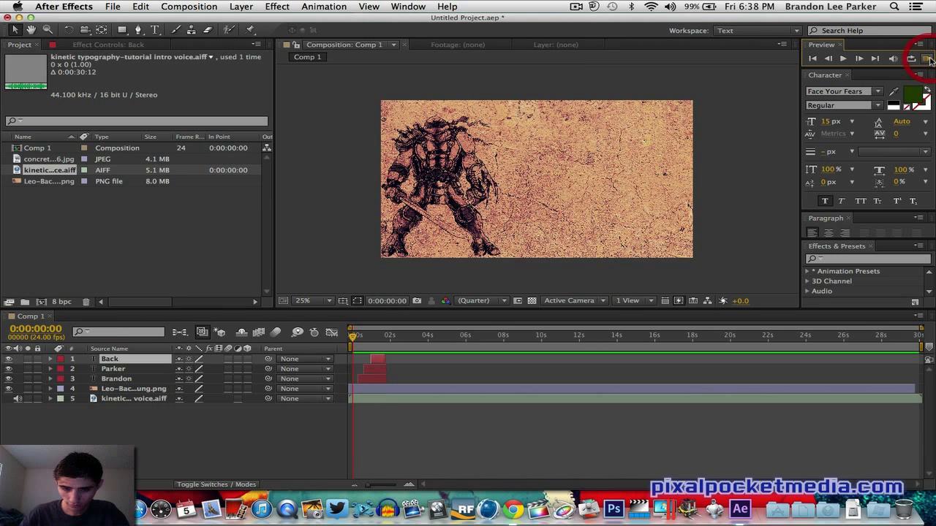
pyautogui.click(381, 360)
pyautogui.click(385, 360)
pyautogui.click(927, 59)
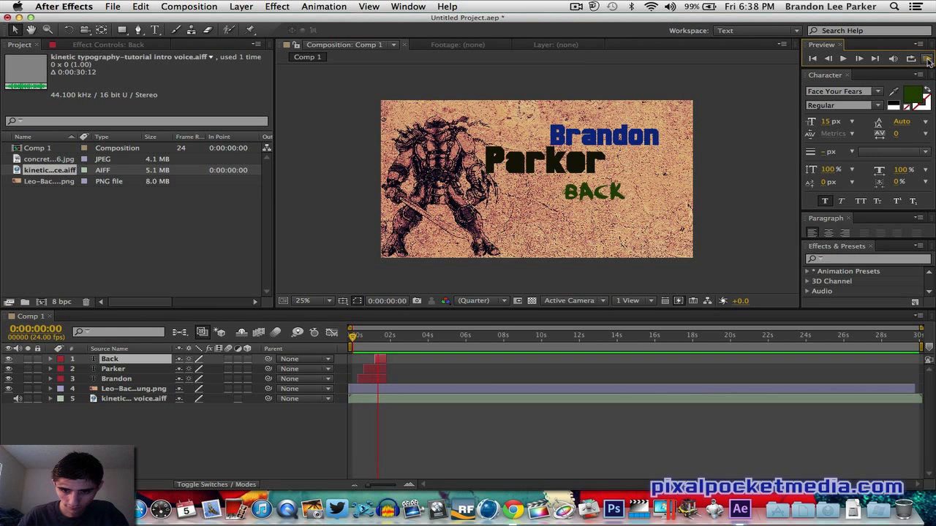
pyautogui.click(927, 58)
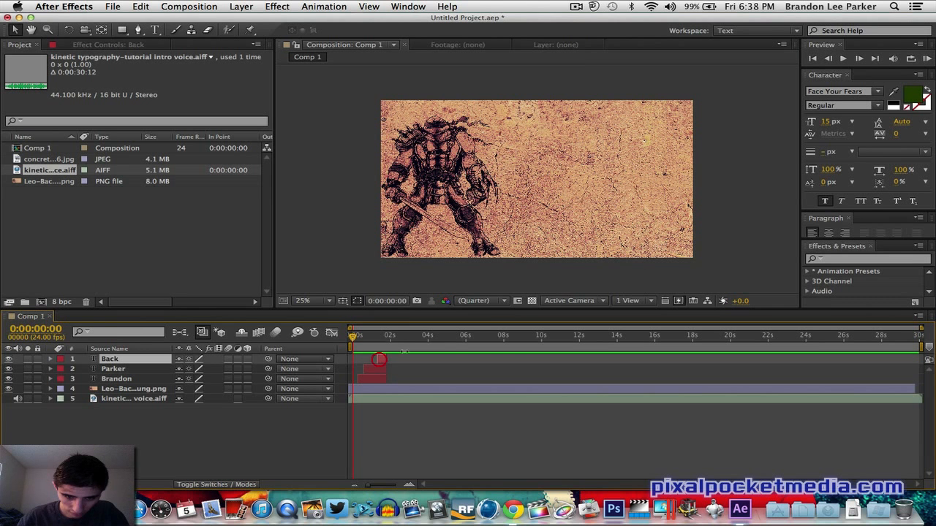
pyautogui.click(926, 59)
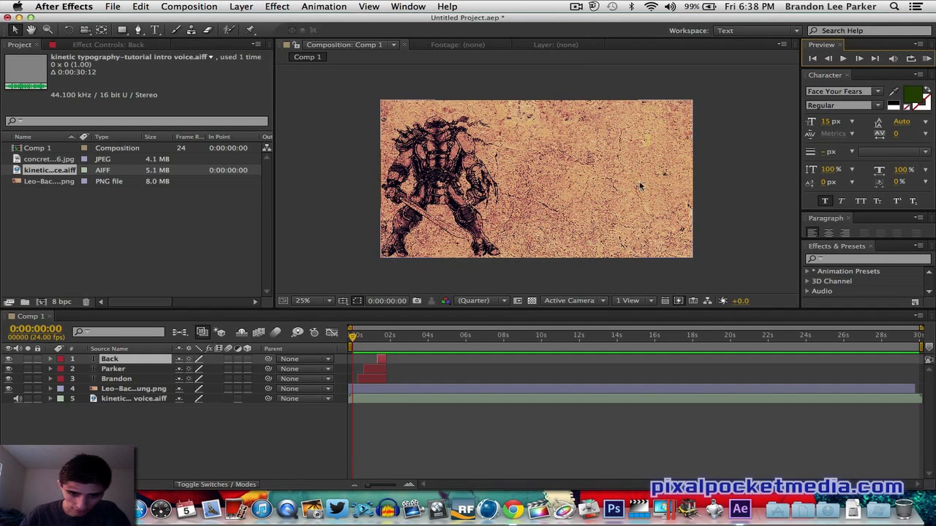
pyautogui.click(381, 340)
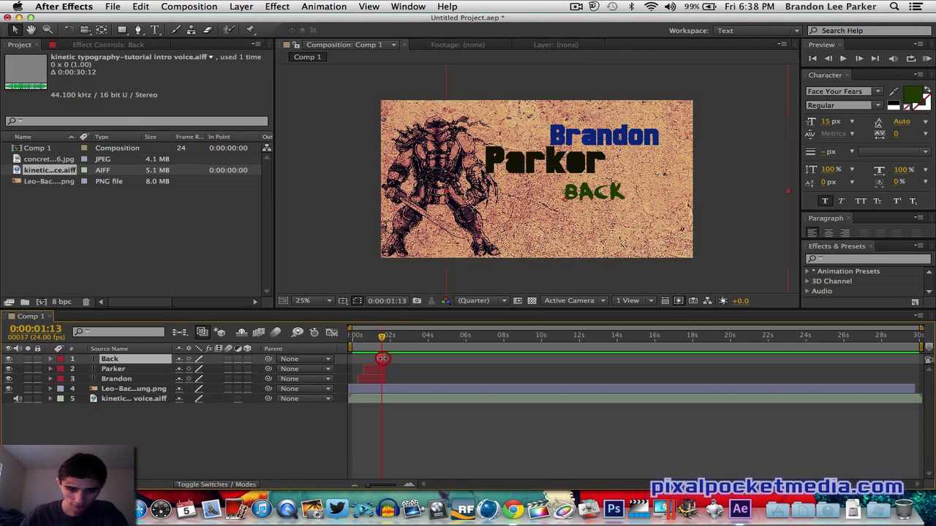
# - Copy and paste the Back layer and move the copy just below the original Back text
pyautogui.click(142, 7)
pyautogui.click(163, 73)
pyautogui.click(141, 6)
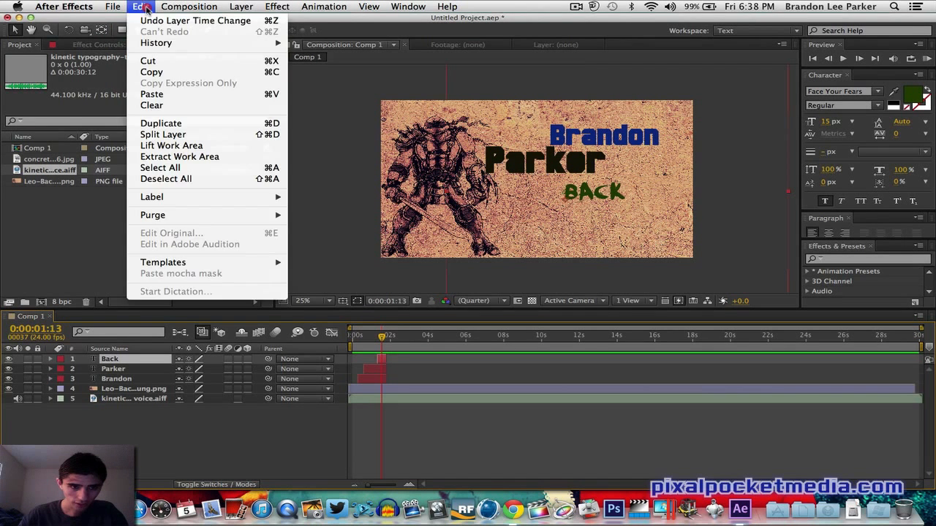
pyautogui.click(153, 94)
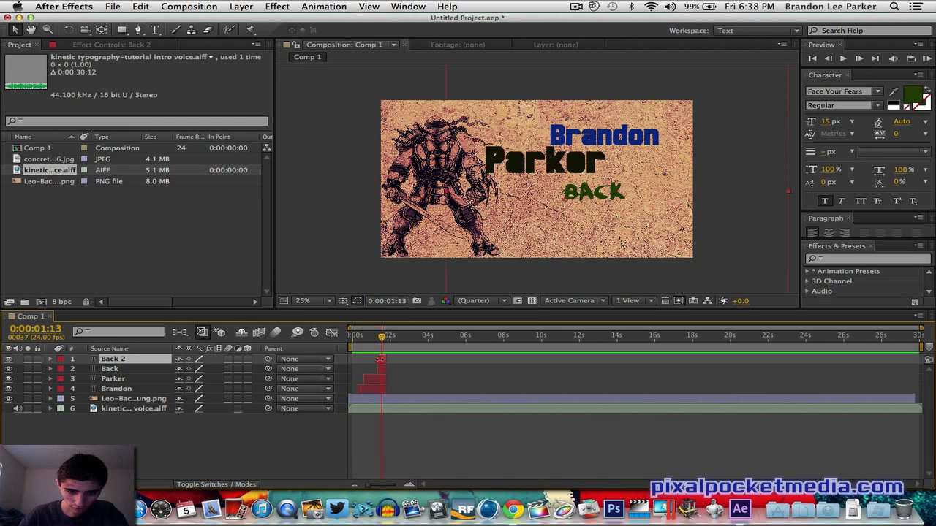
pyautogui.click(380, 359)
pyautogui.click(375, 344)
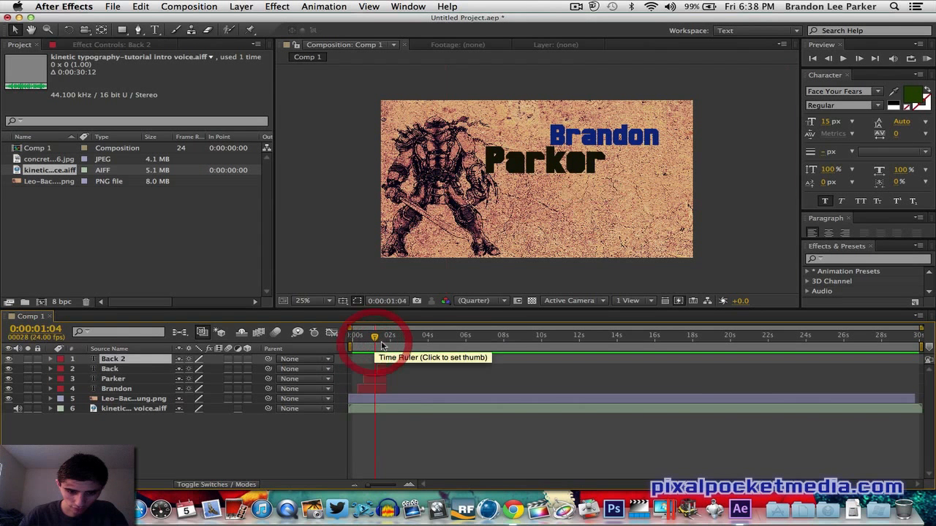
pyautogui.click(381, 343)
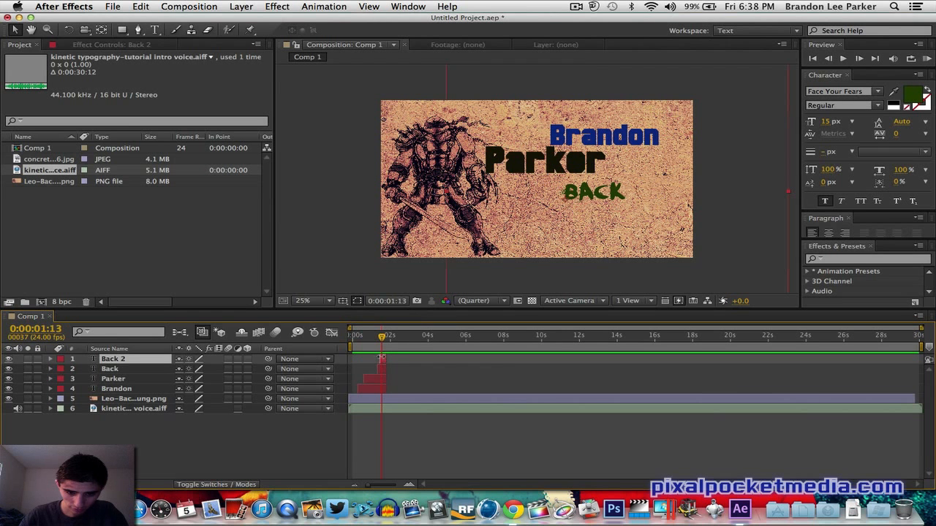
pyautogui.click(382, 359)
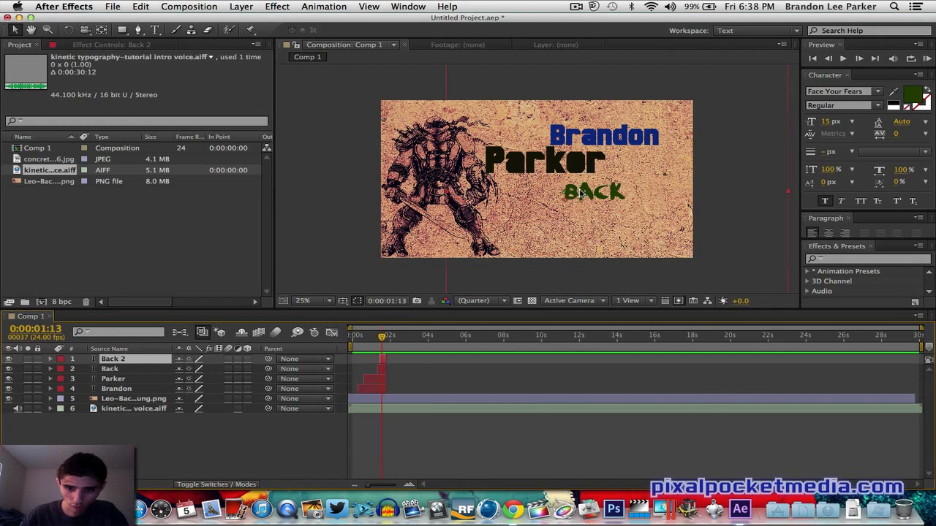
pyautogui.moveTo(581, 194); pyautogui.dragTo(595, 221)
# - Replace the copied text with Again
pyautogui.click(154, 30)
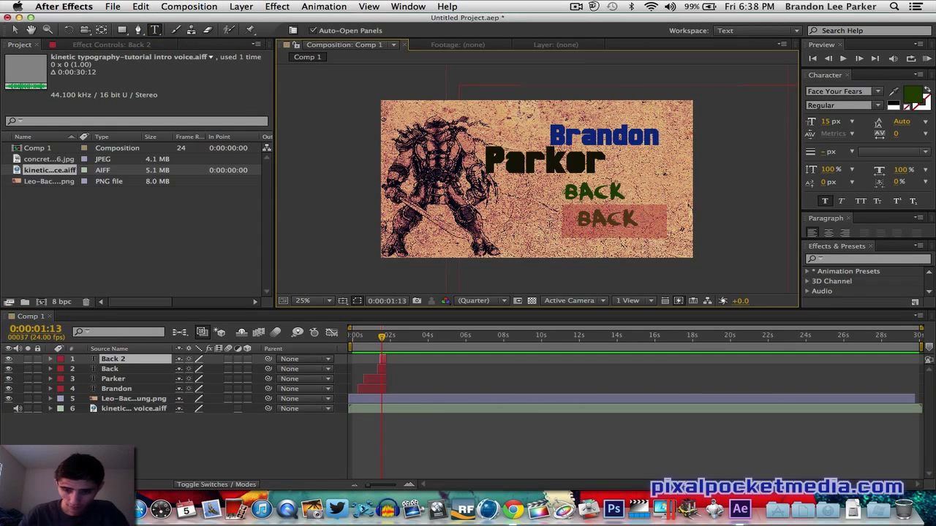
pyautogui.write('Bak')
pyautogui.press('BackSpace')
pyautogui.press('BackSpace')
pyautogui.press('BackSpace')
pyautogui.write('Again')
pyautogui.click(15, 30)
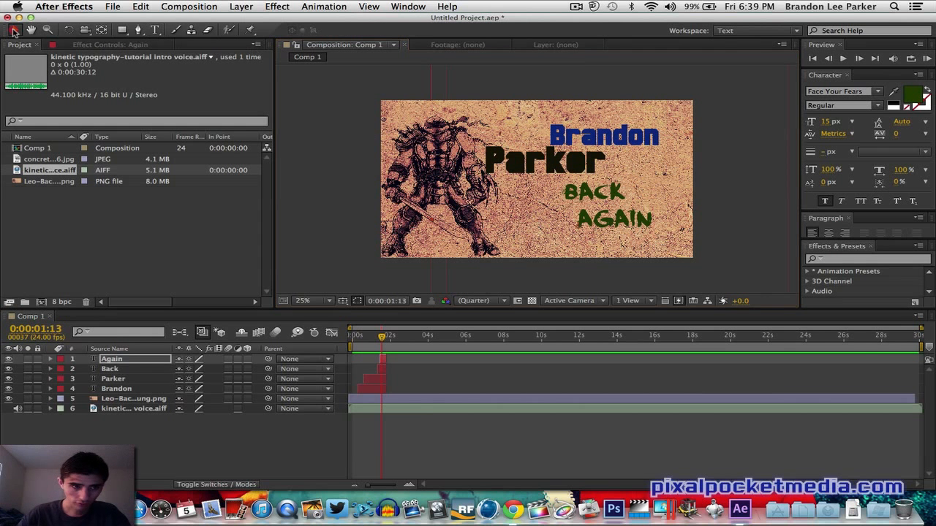
# - Change the Again text's color to dark red
pyautogui.click(912, 95)
pyautogui.moveTo(808, 329)
pyautogui.mouseDown()
pyautogui.moveTo(804, 303)
pyautogui.moveTo(661, 295)
pyautogui.moveTo(717, 369)
pyautogui.mouseUp()
pyautogui.click(835, 436)
pyautogui.click(795, 353)
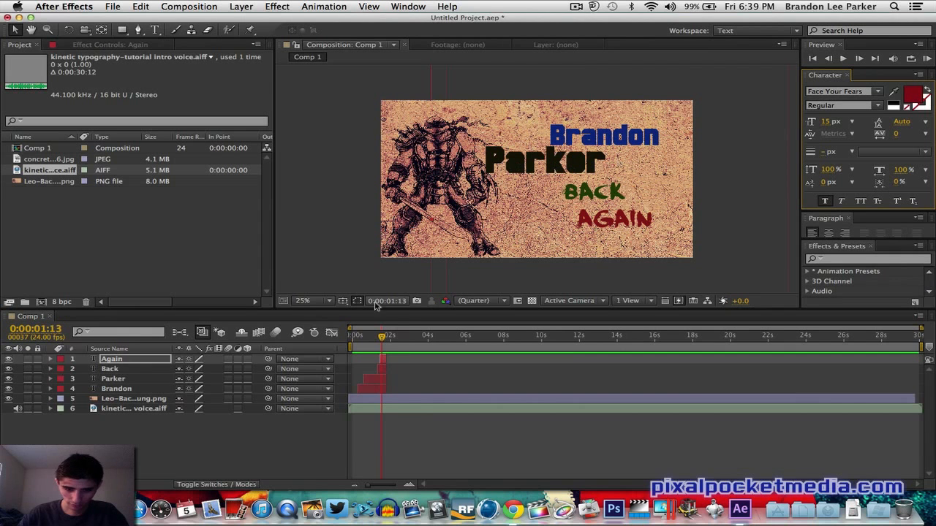
# - Change the Parker text's color to dark purple
pyautogui.click(375, 380)
pyautogui.click(912, 94)
pyautogui.click(819, 290)
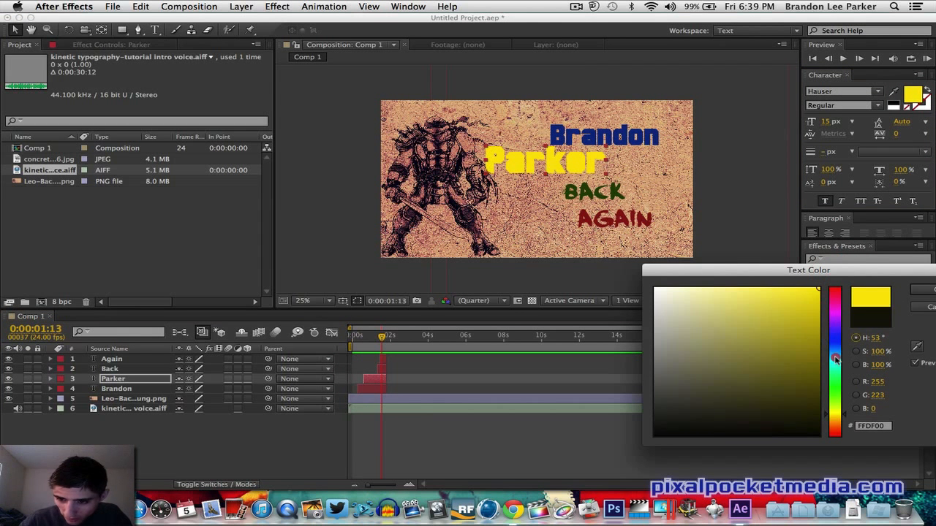
pyautogui.click(834, 316)
pyautogui.click(809, 393)
pyautogui.press('Return')
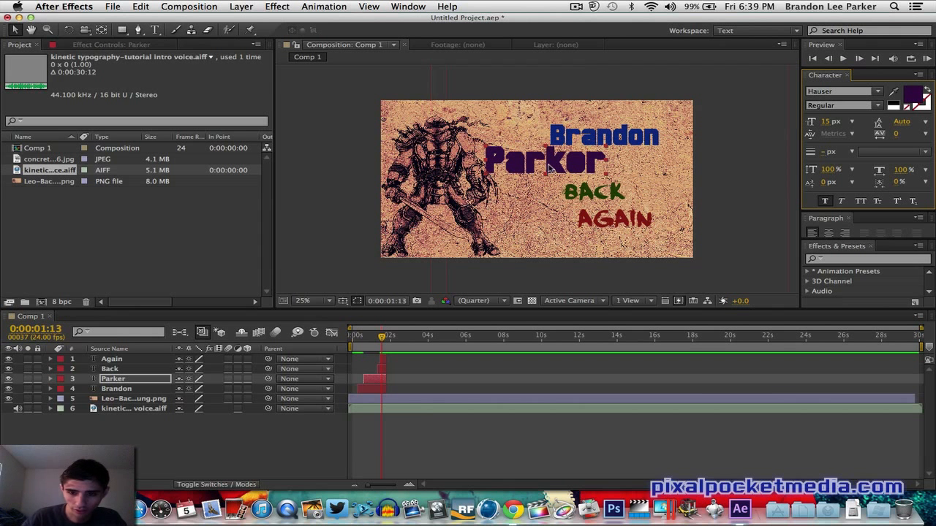
# - Move the Again text left beneath Back and preview the animation
pyautogui.click(156, 31)
pyautogui.click(14, 30)
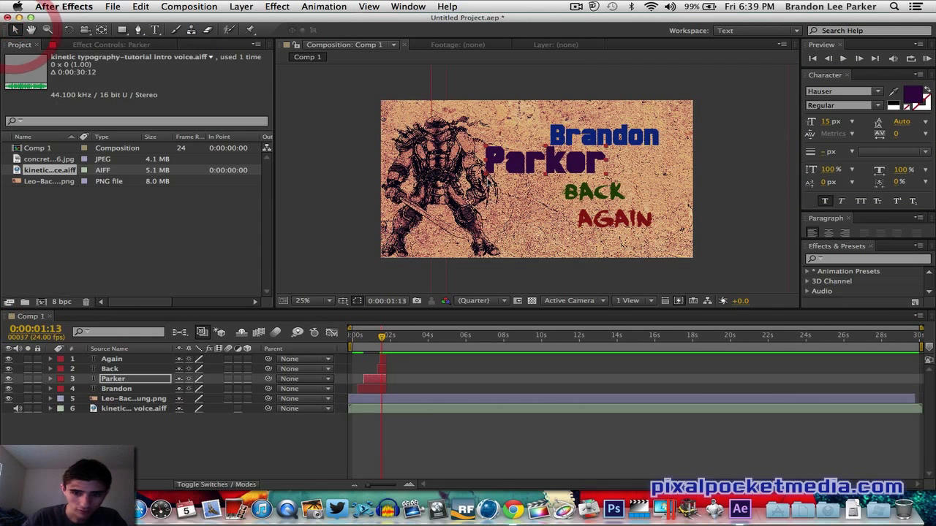
pyautogui.moveTo(622, 221); pyautogui.dragTo(569, 214)
pyautogui.click(740, 172)
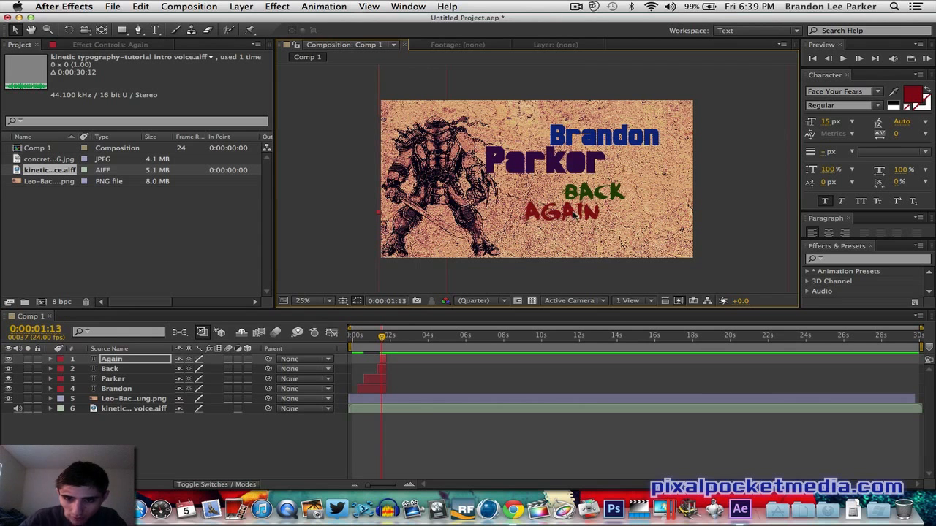
pyautogui.click(927, 59)
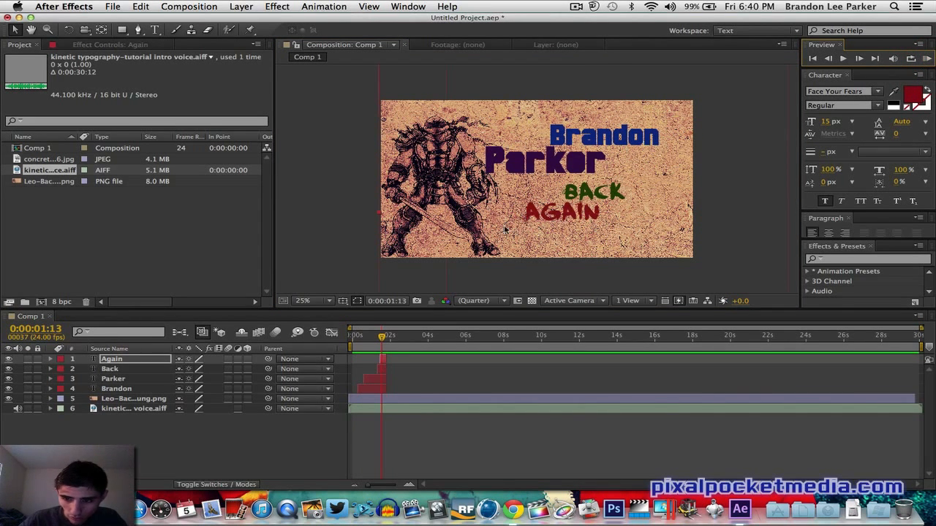
# - Add a text layer reading with near the bottom and trim its layer end to match the other words
pyautogui.click(153, 31)
pyautogui.click(562, 241)
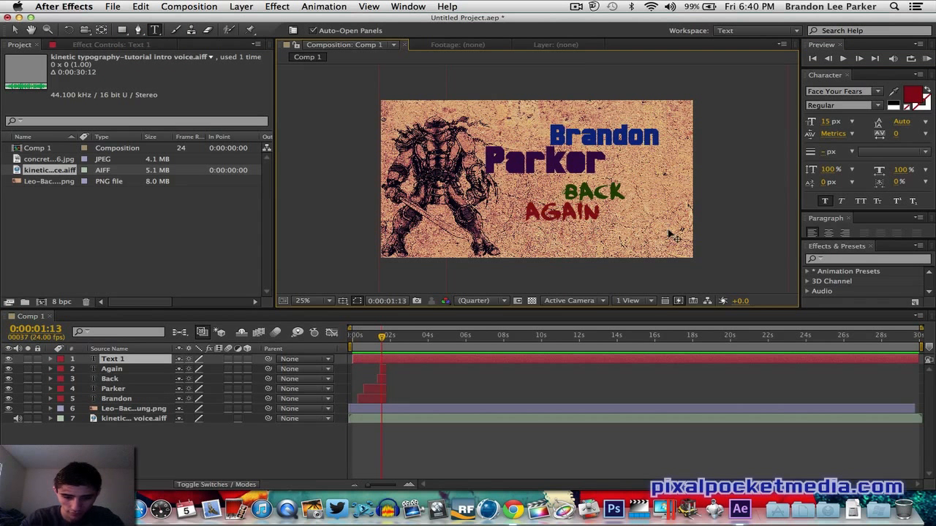
pyautogui.write('with')
pyautogui.click(14, 31)
pyautogui.moveTo(920, 360); pyautogui.dragTo(386, 365)
# - Reposition the lower text beside Again and retype it as With
pyautogui.click(383, 339)
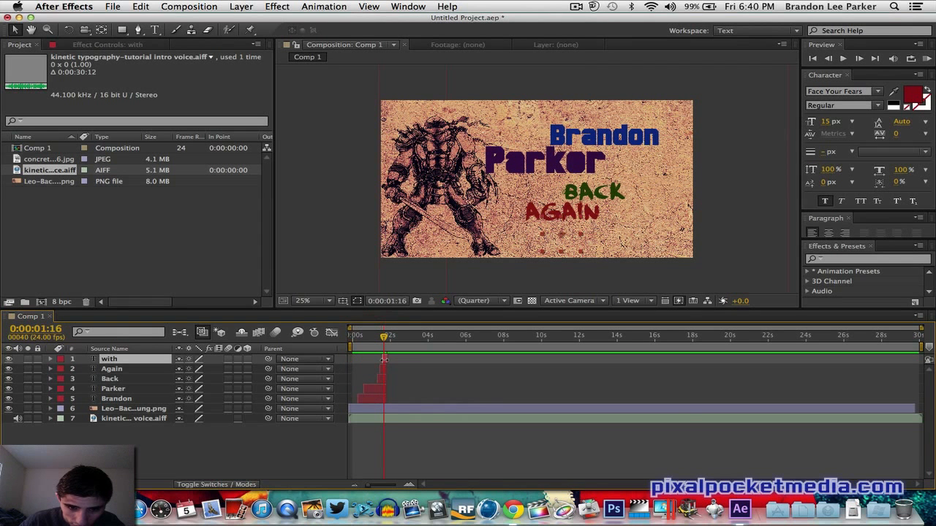
pyautogui.moveTo(581, 252); pyautogui.dragTo(756, 345)
pyautogui.moveTo(756, 121); pyautogui.dragTo(842, 50)
pyautogui.moveTo(619, 213); pyautogui.dragTo(645, 212)
pyautogui.click(154, 31)
pyautogui.doubleClick(606, 233)
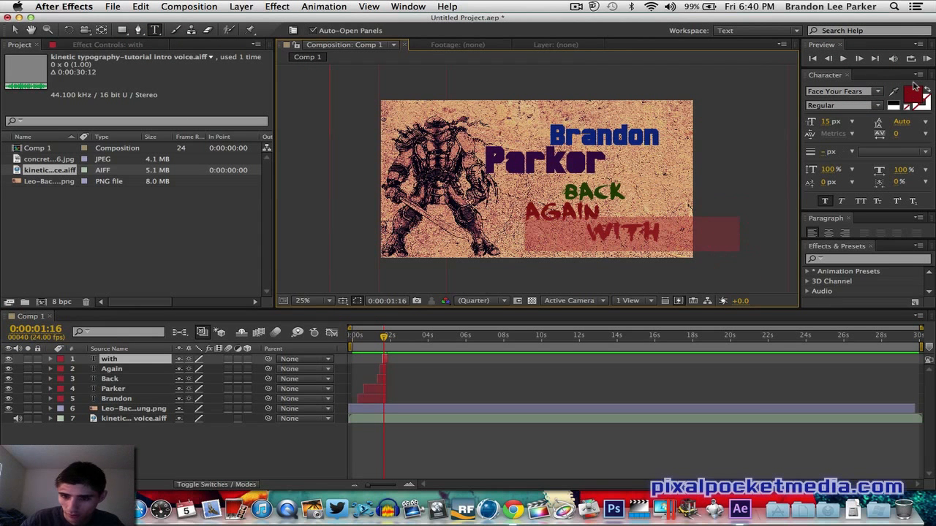
pyautogui.write('wh')
pyautogui.press('BackSpace')
pyautogui.press('BackSpace')
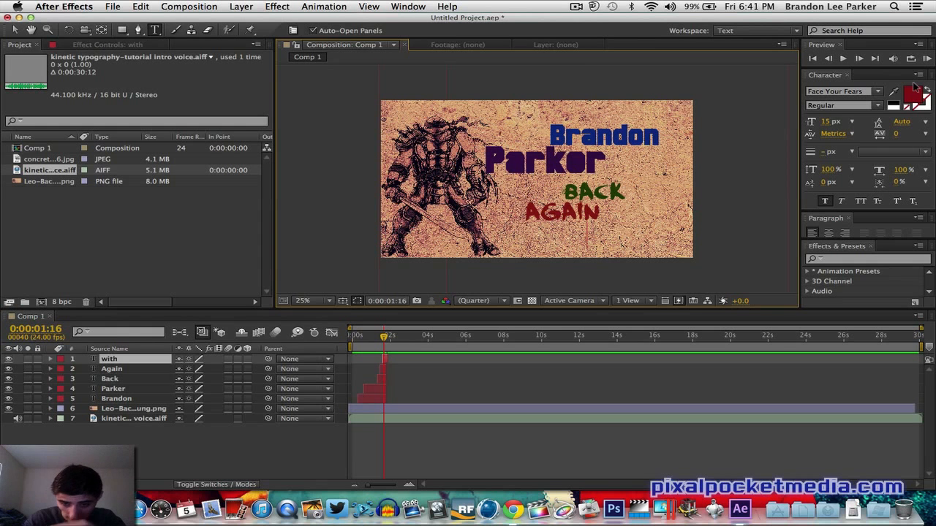
pyautogui.write('with')
# - Set the With text's color to black
pyautogui.click(913, 93)
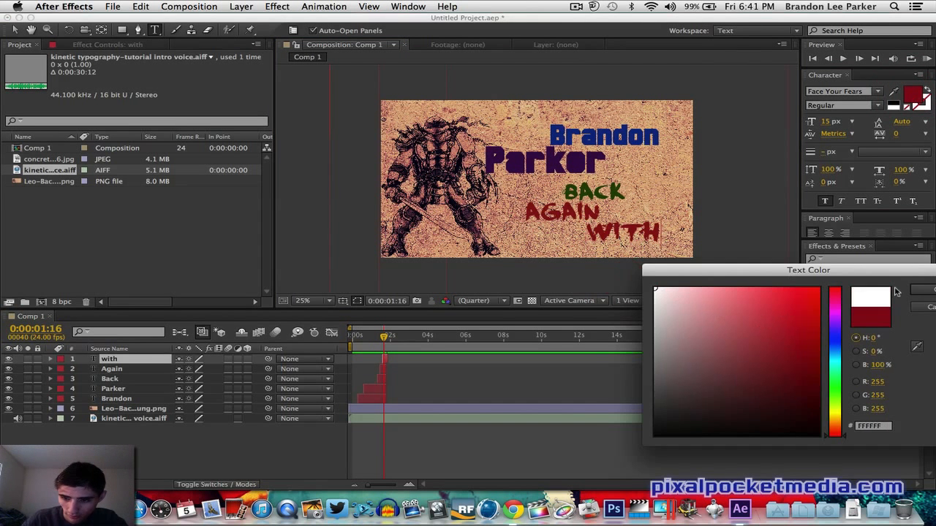
pyautogui.click(923, 290)
pyautogui.click(913, 93)
pyautogui.click(675, 294)
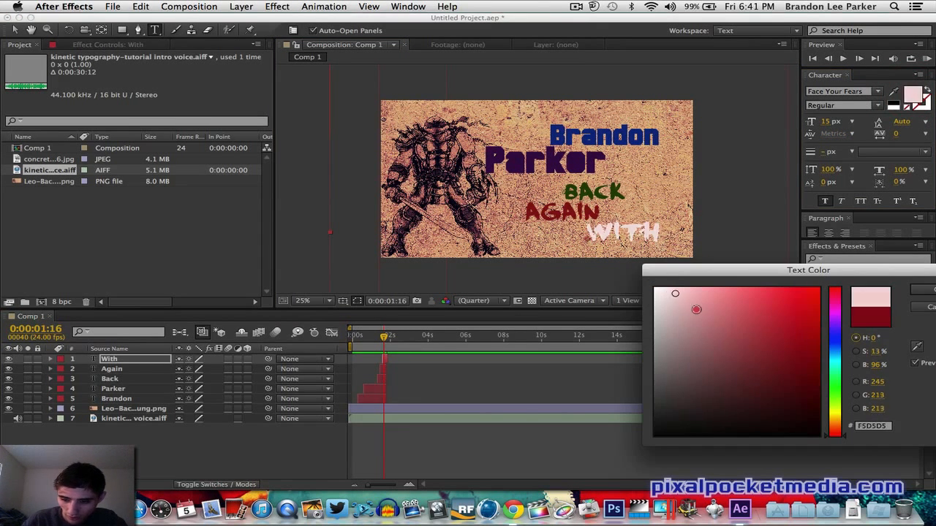
pyautogui.moveTo(696, 309); pyautogui.dragTo(700, 438)
pyautogui.click(700, 439)
pyautogui.moveTo(838, 415)
pyautogui.mouseDown()
pyautogui.moveTo(836, 384)
pyautogui.moveTo(836, 420)
pyautogui.mouseUp()
pyautogui.click(762, 401)
pyautogui.click(803, 439)
pyautogui.click(923, 290)
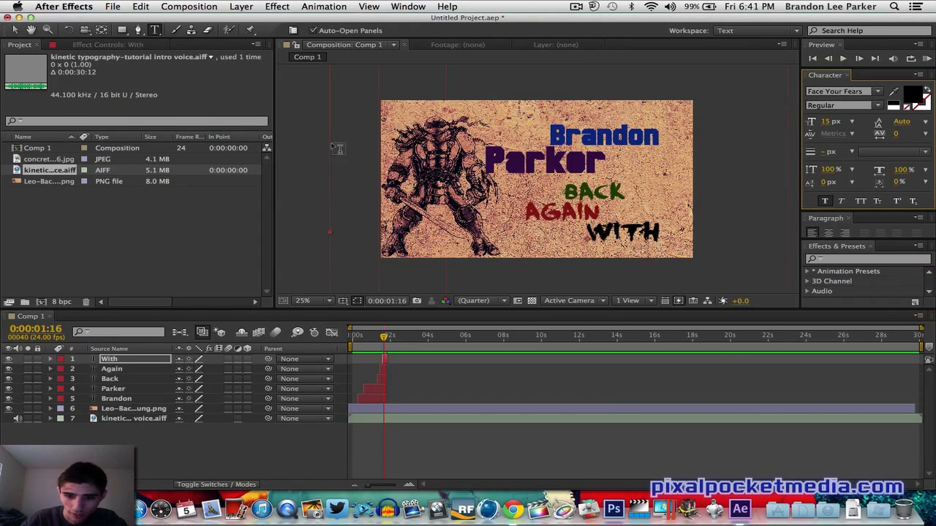
# - Select the text layers one by one on the timeline to review their timing
pyautogui.click(17, 31)
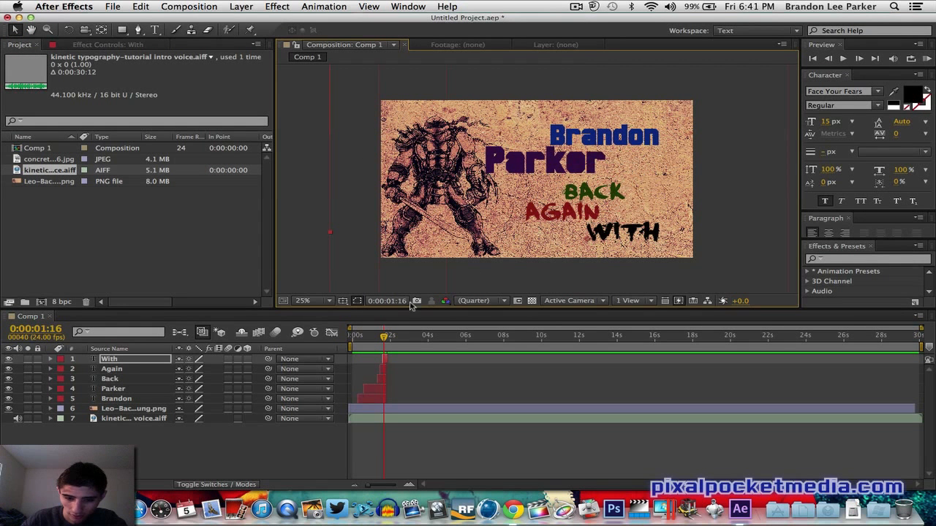
pyautogui.click(369, 392)
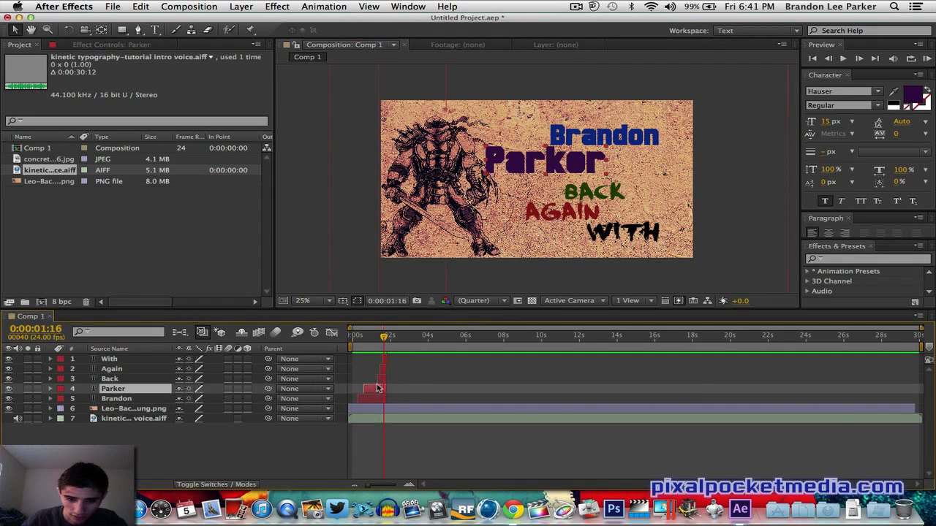
pyautogui.click(374, 398)
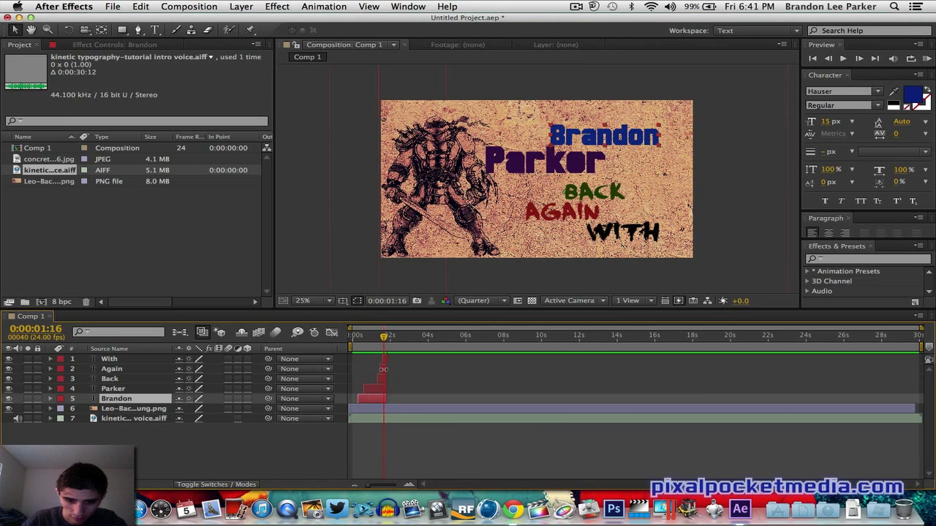
pyautogui.click(380, 369)
pyautogui.click(383, 379)
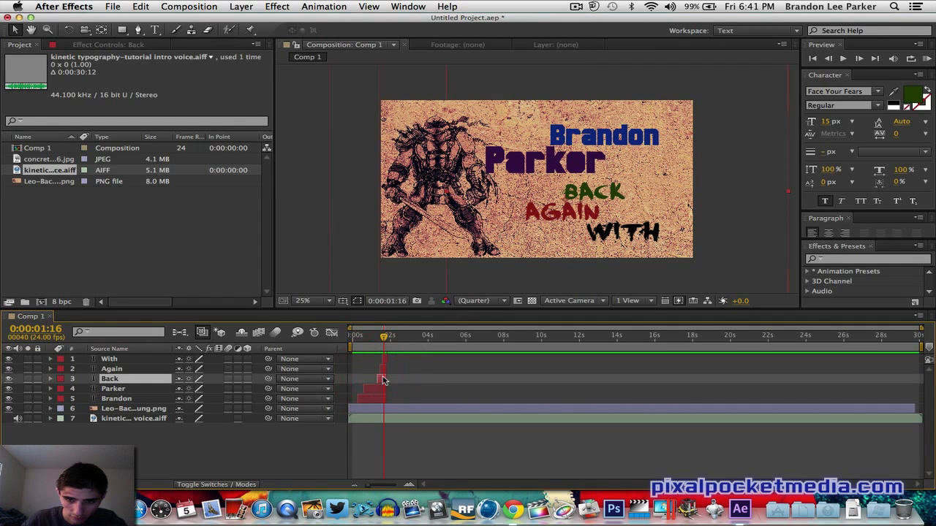
# - Move the Back text up beside Parker, and move the Again text up directly beneath Parker
pyautogui.moveTo(577, 193); pyautogui.dragTo(624, 163)
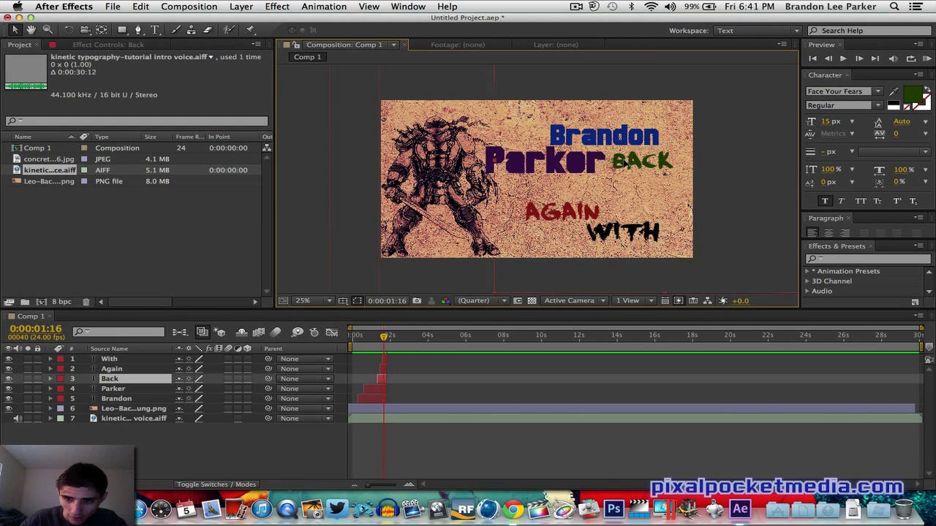
pyautogui.click(625, 163)
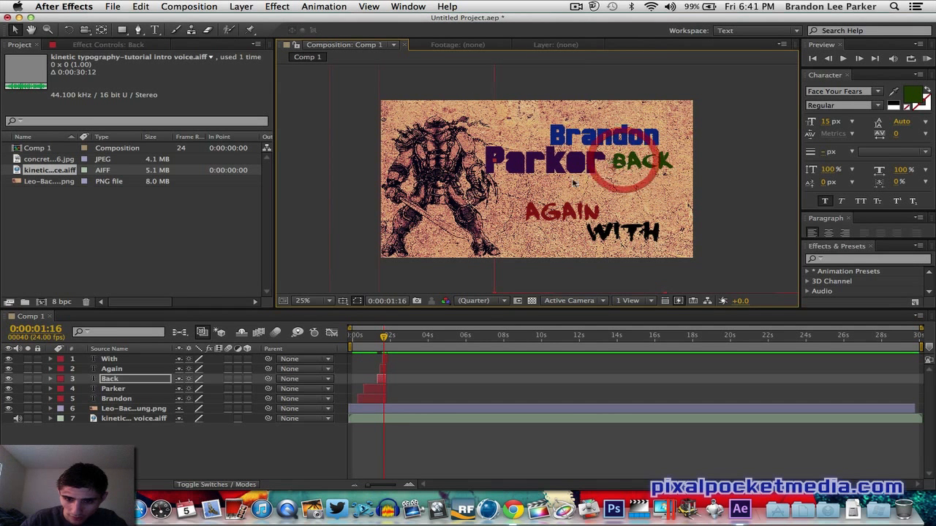
pyautogui.click(383, 369)
pyautogui.moveTo(536, 213); pyautogui.dragTo(523, 188)
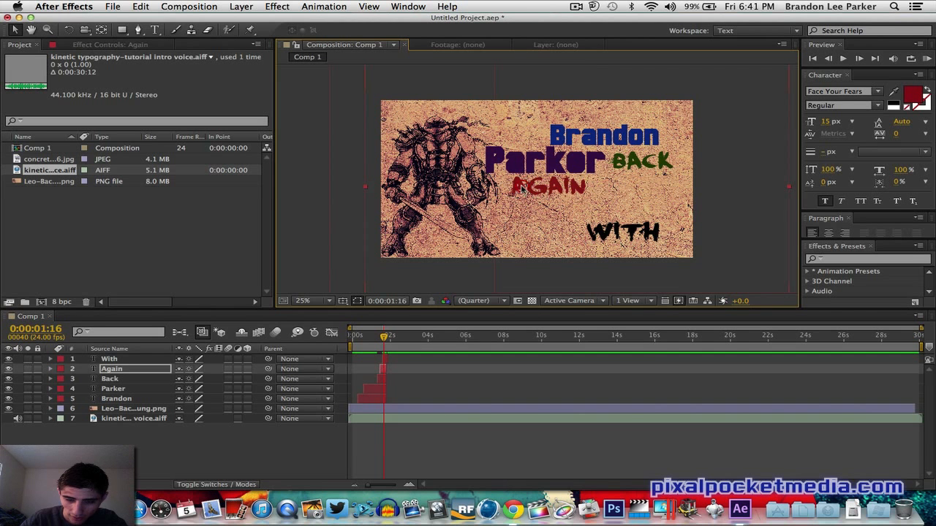
# - Select the Parker, Back and Brandon layers in turn on the timeline to compare their timing
pyautogui.click(371, 391)
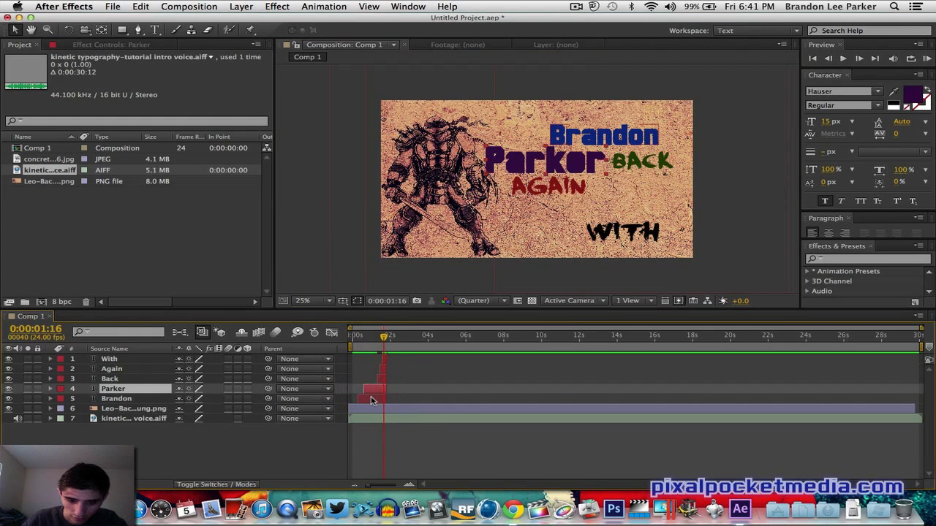
pyautogui.click(374, 398)
pyautogui.click(377, 389)
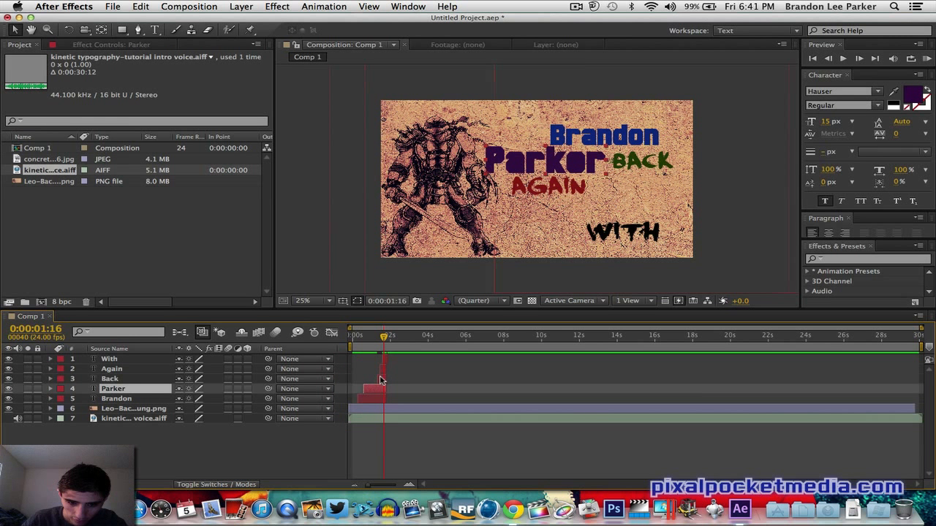
pyautogui.click(379, 378)
pyautogui.click(379, 390)
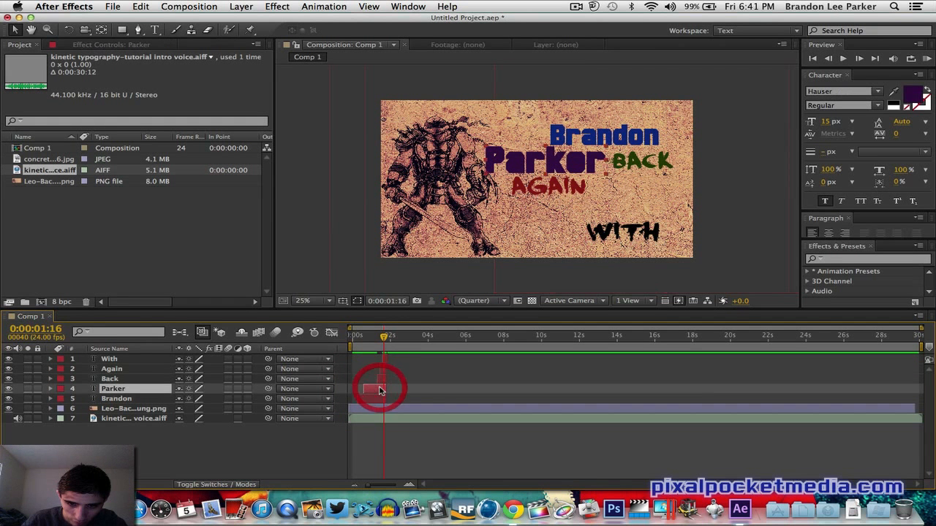
pyautogui.click(379, 399)
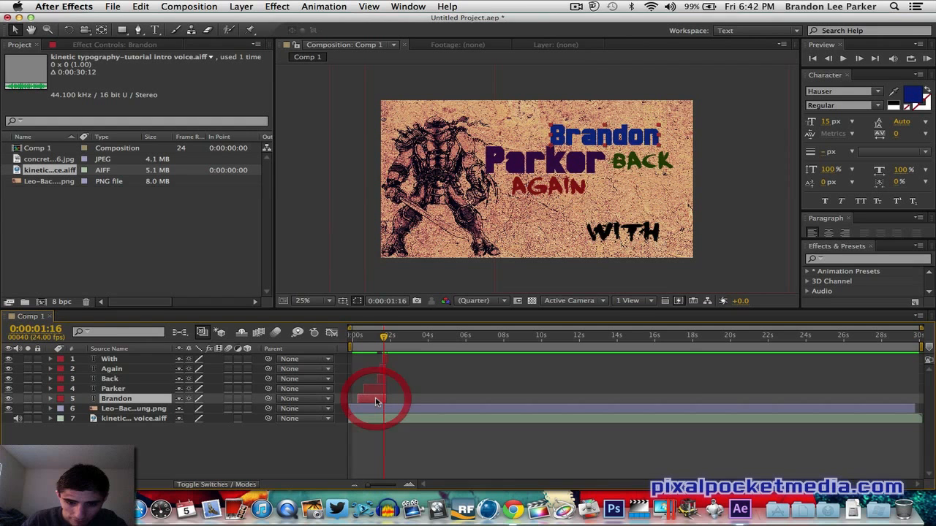
# - Move the With text up, closer to Again
pyautogui.click(382, 359)
pyautogui.moveTo(622, 234); pyautogui.dragTo(621, 210)
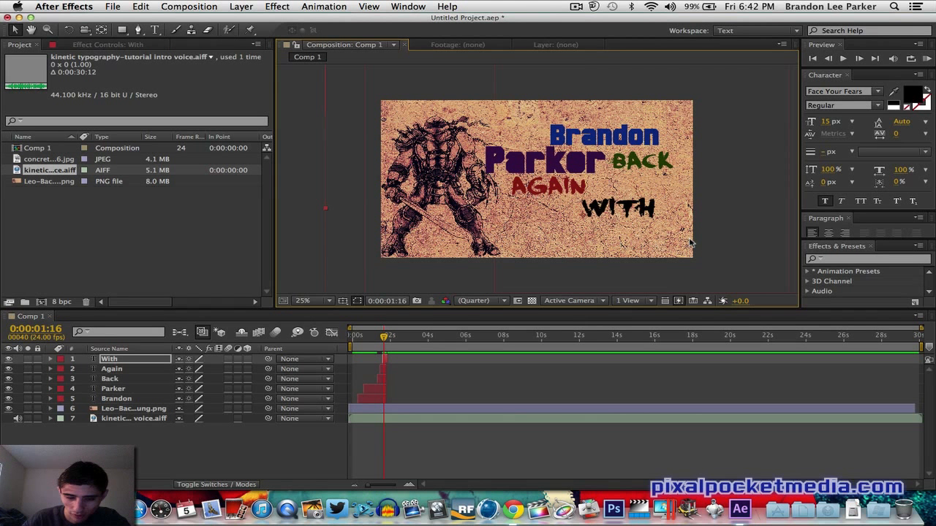
# - Add a text layer reading Another below With and nudge it slightly lower
pyautogui.click(154, 30)
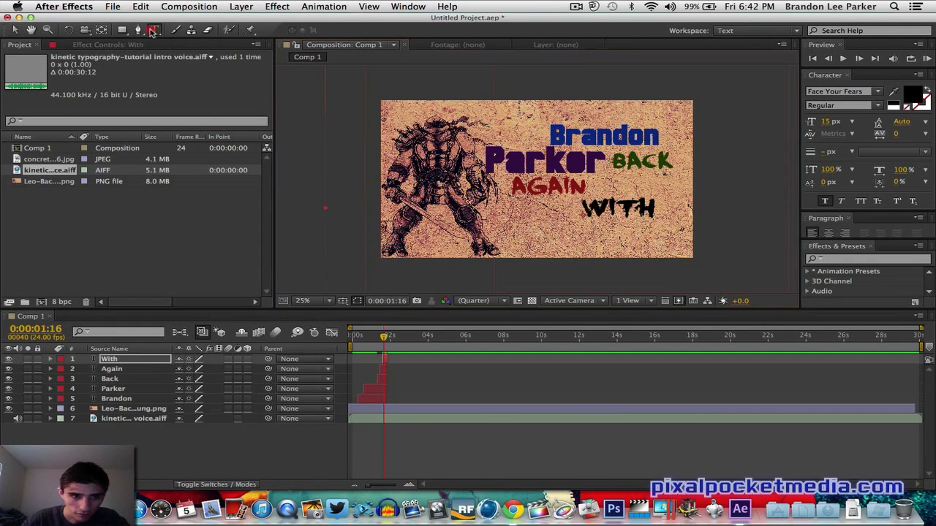
pyautogui.click(514, 235)
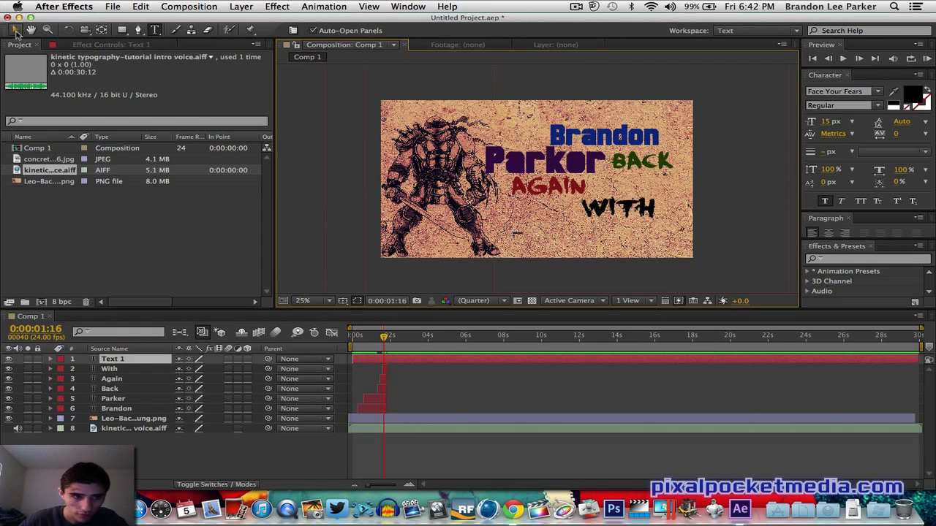
pyautogui.write('Another')
pyautogui.click(17, 32)
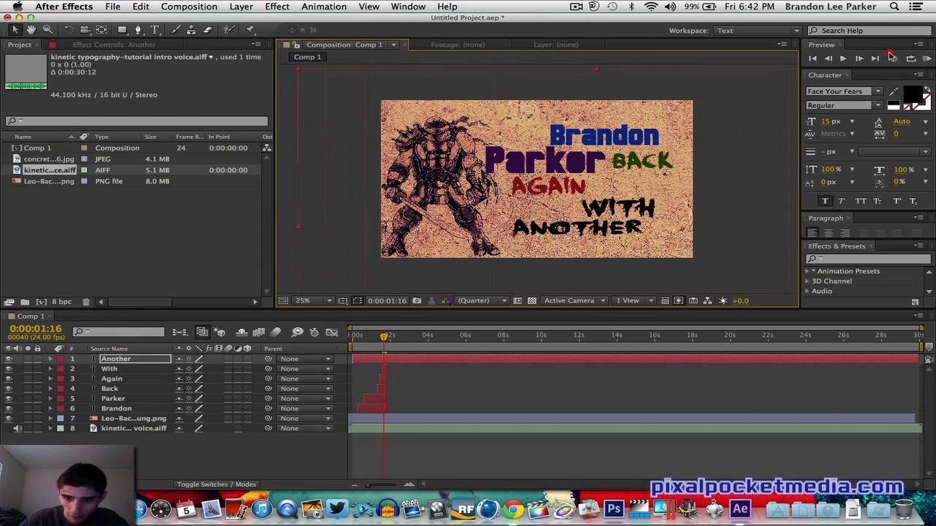
pyautogui.moveTo(890, 56); pyautogui.dragTo(890, 49)
pyautogui.moveTo(573, 226); pyautogui.dragTo(575, 237)
pyautogui.moveTo(614, 72); pyautogui.dragTo(612, 58)
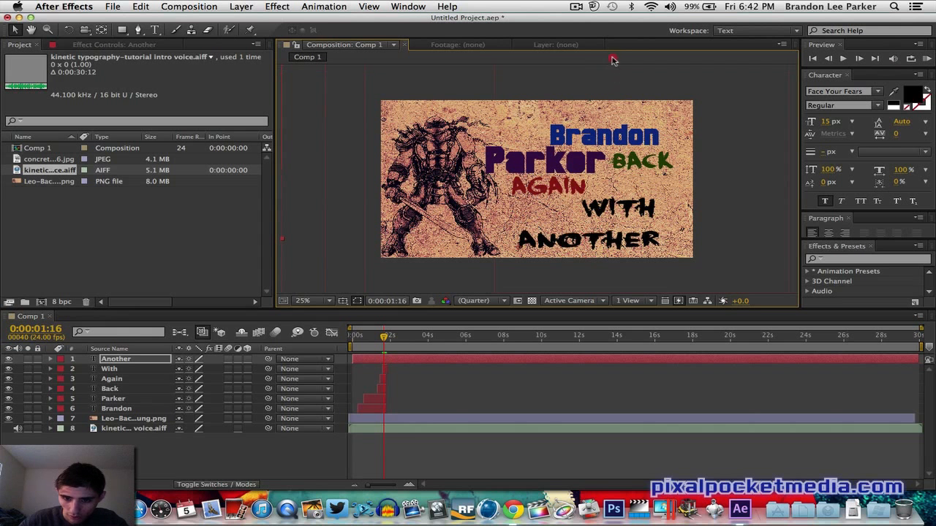
# - Set the Another text's color to a grey
pyautogui.click(914, 95)
pyautogui.moveTo(763, 390); pyautogui.dragTo(752, 329)
pyautogui.moveTo(835, 423); pyautogui.dragTo(837, 368)
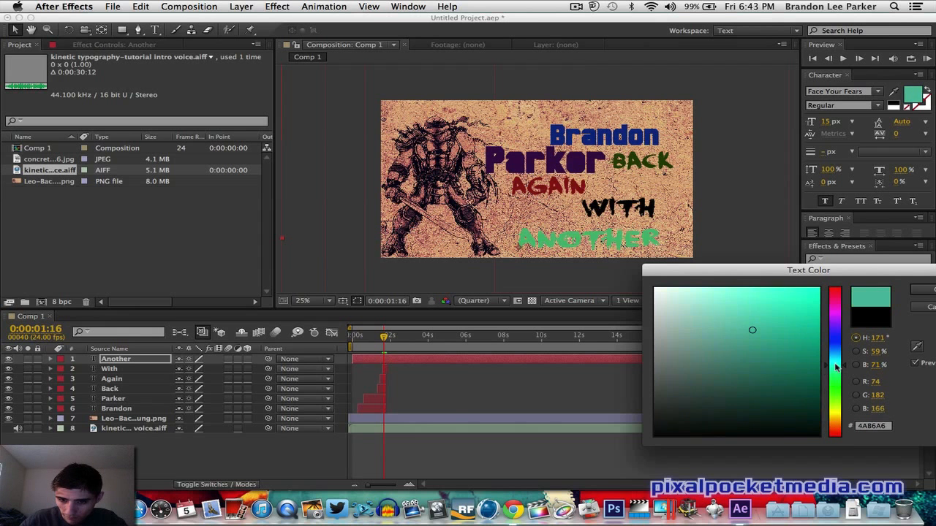
pyautogui.click(667, 370)
pyautogui.click(923, 289)
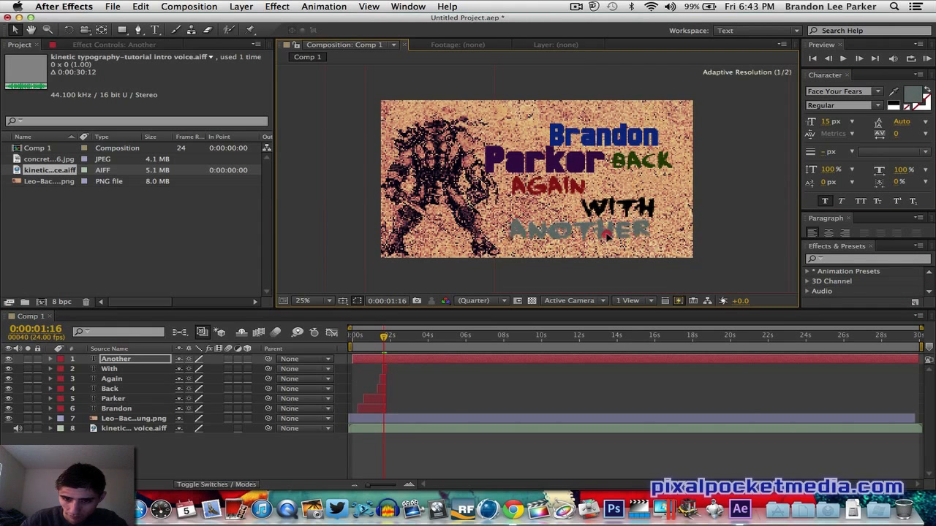
# - Adjust the Another text's size and position beneath With
pyautogui.moveTo(607, 236); pyautogui.dragTo(608, 236)
pyautogui.scroll(-2, 721, 237)
pyautogui.moveTo(634, 191); pyautogui.dragTo(651, 193)
pyautogui.scroll(2, 668, 200)
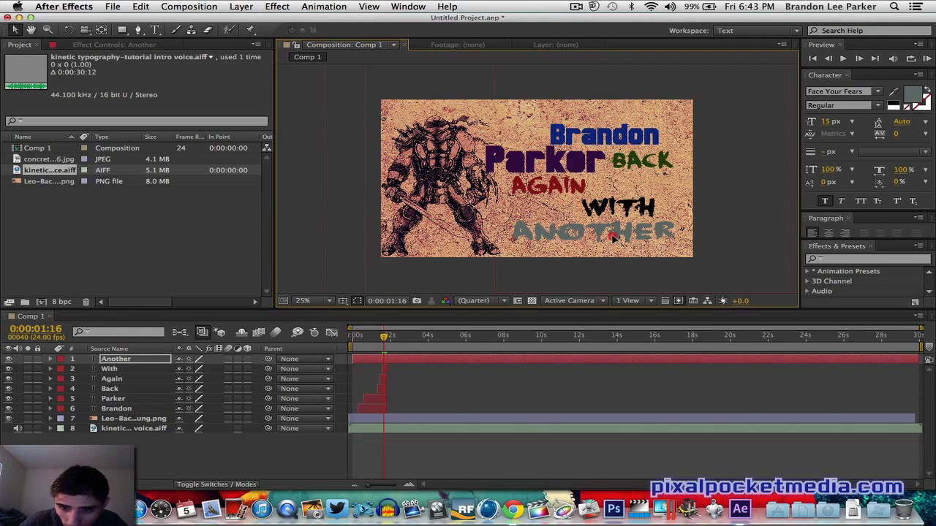
pyautogui.moveTo(612, 237); pyautogui.dragTo(606, 235)
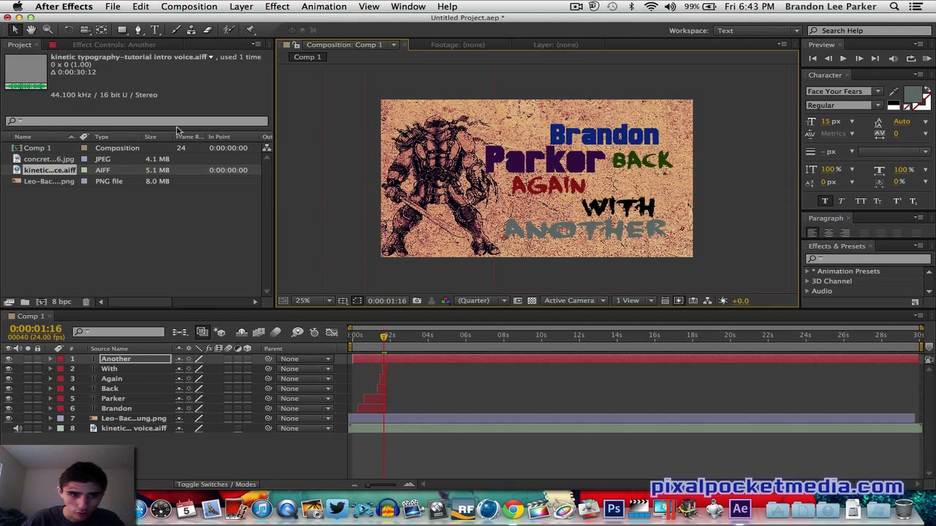
# - Try the Polaroid 22 font on the Another text, then undo the font change
pyautogui.click(158, 31)
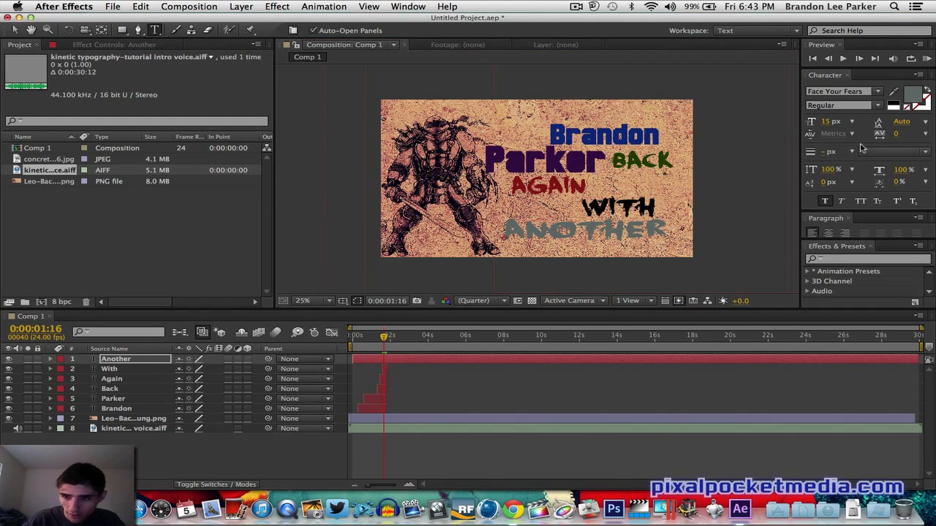
pyautogui.click(877, 91)
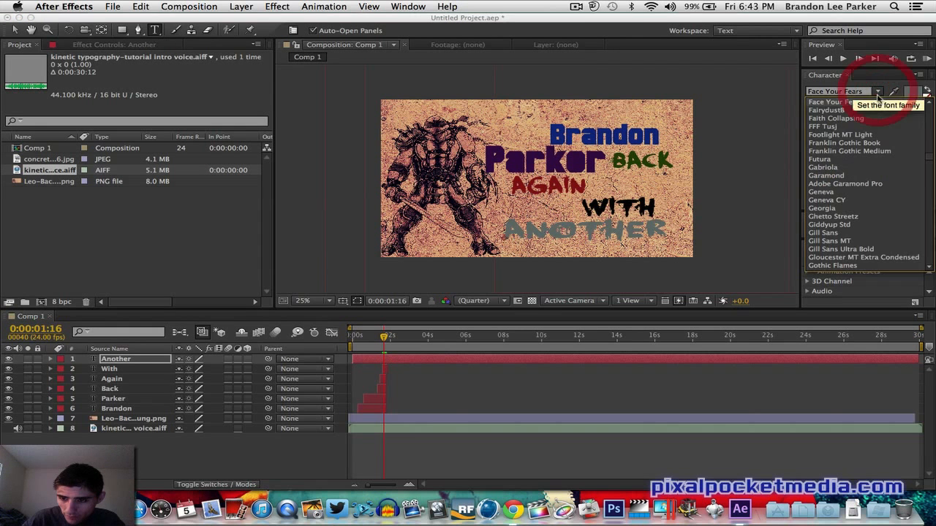
pyautogui.scroll(-10, 859, 200)
pyautogui.scroll(-15, 859, 199)
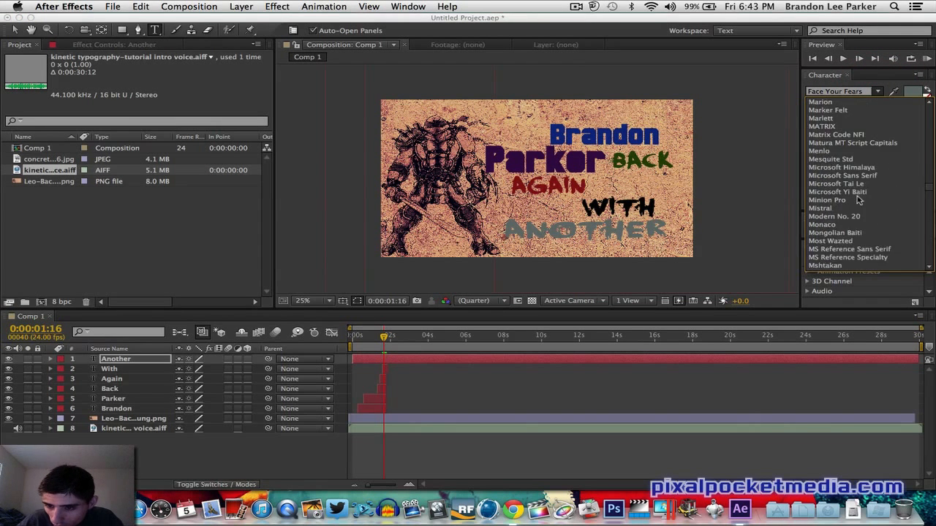
pyautogui.click(841, 224)
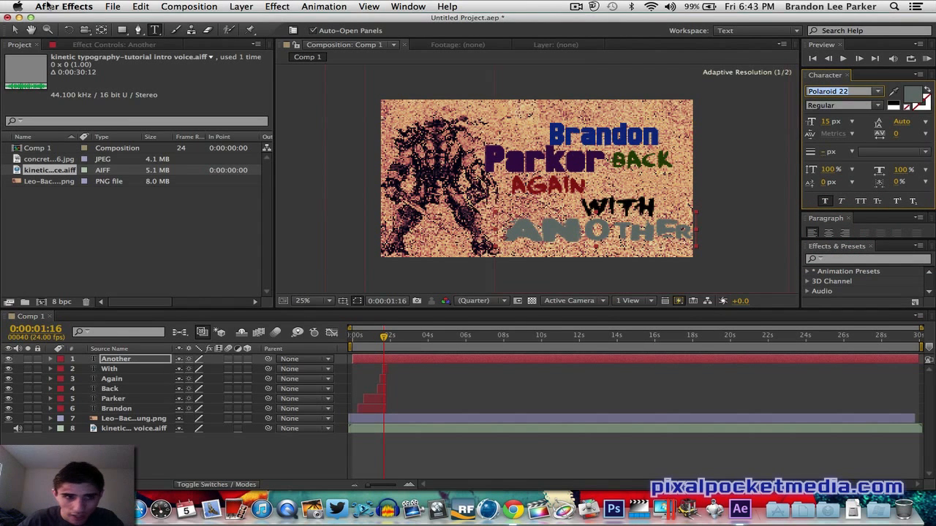
pyautogui.click(132, 17)
pyautogui.click(146, 29)
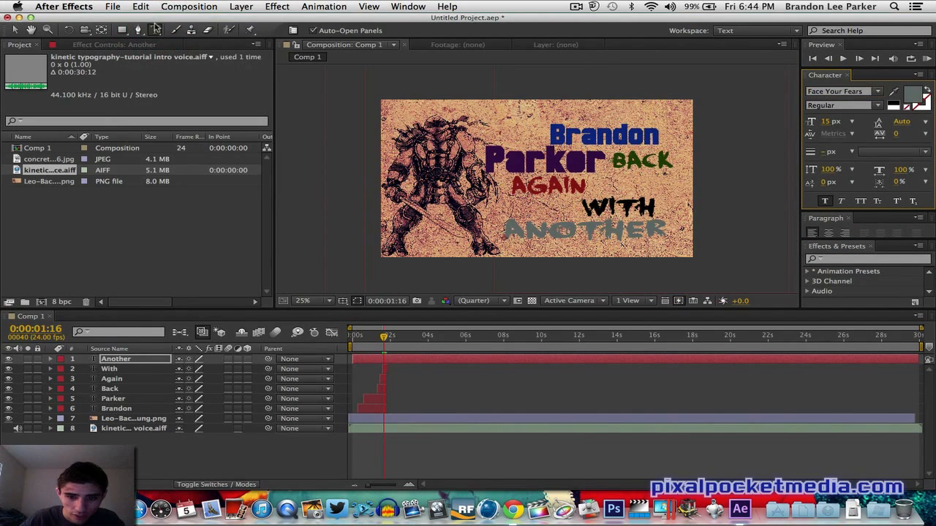
# - Add a text layer reading Tutorial below Another and set its font to Polaroid 22
pyautogui.click(554, 257)
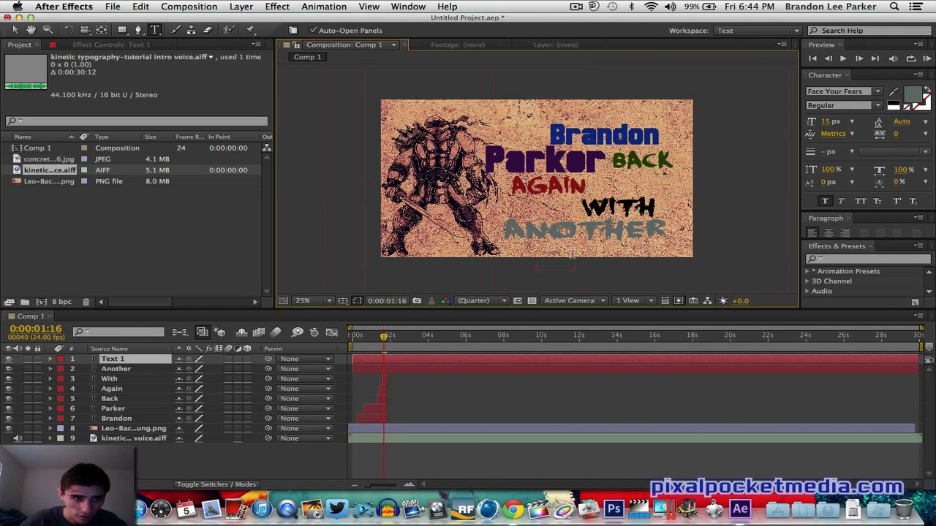
pyautogui.click(12, 29)
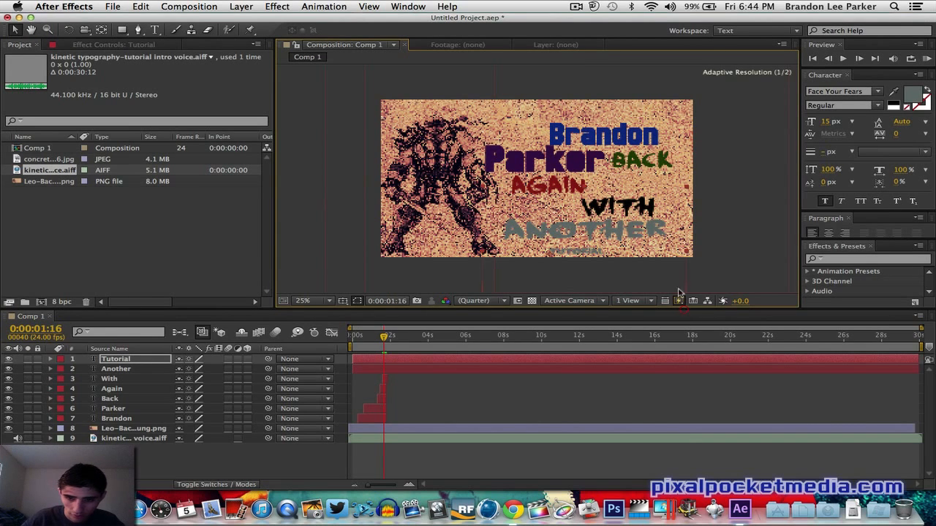
pyautogui.click(716, 137)
pyautogui.click(878, 93)
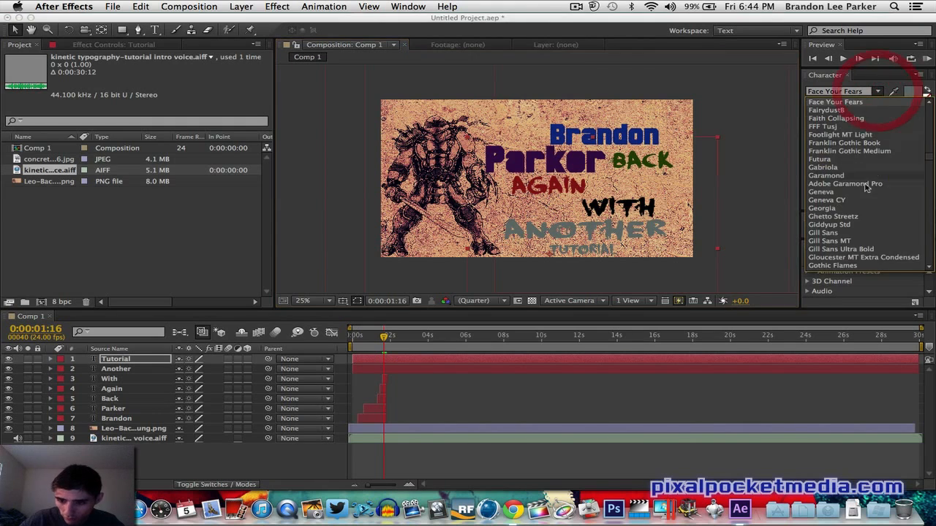
pyautogui.scroll(-15, 857, 210)
pyautogui.scroll(-20, 857, 210)
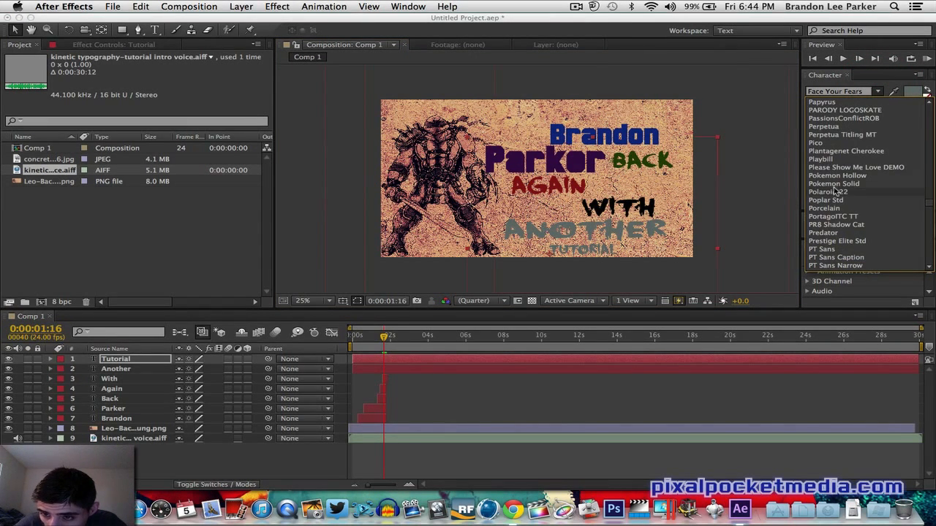
pyautogui.click(834, 192)
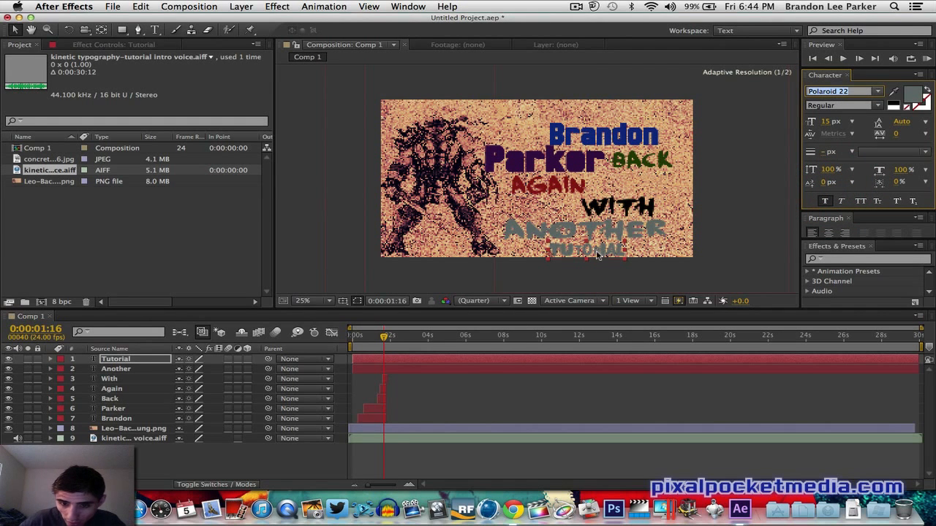
# - Set the Tutorial text's color to a dark reddish brown
pyautogui.click(911, 100)
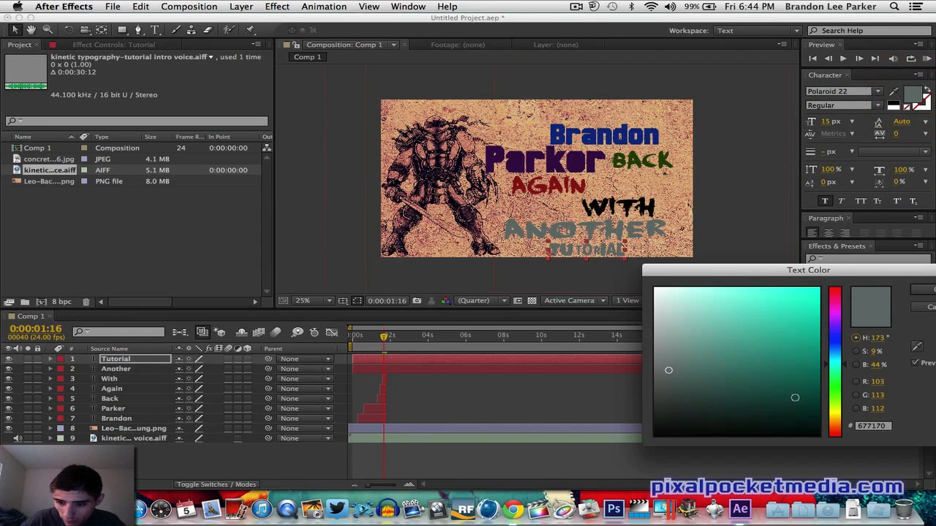
pyautogui.moveTo(795, 406)
pyautogui.mouseDown()
pyautogui.moveTo(840, 409)
pyautogui.moveTo(838, 431)
pyautogui.mouseUp()
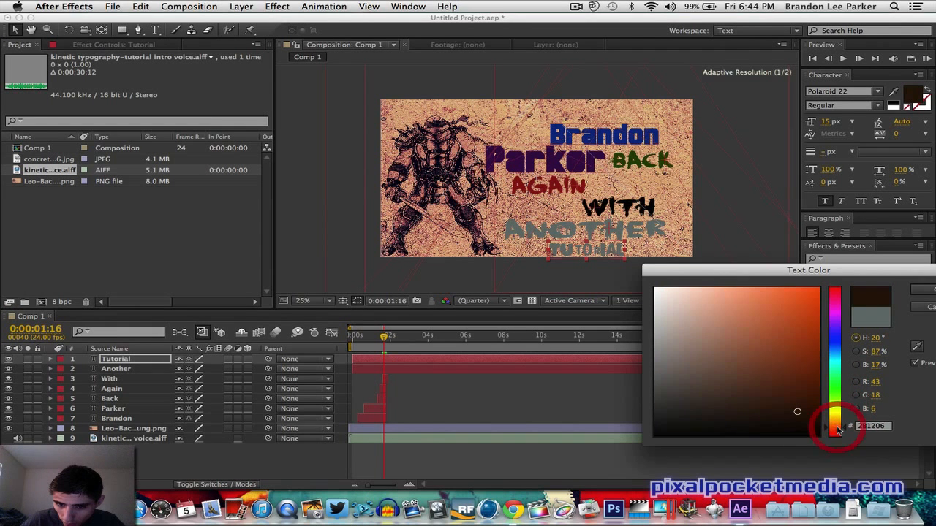
pyautogui.moveTo(794, 407)
pyautogui.mouseDown()
pyautogui.moveTo(807, 352)
pyautogui.moveTo(814, 365)
pyautogui.mouseUp()
pyautogui.click(923, 290)
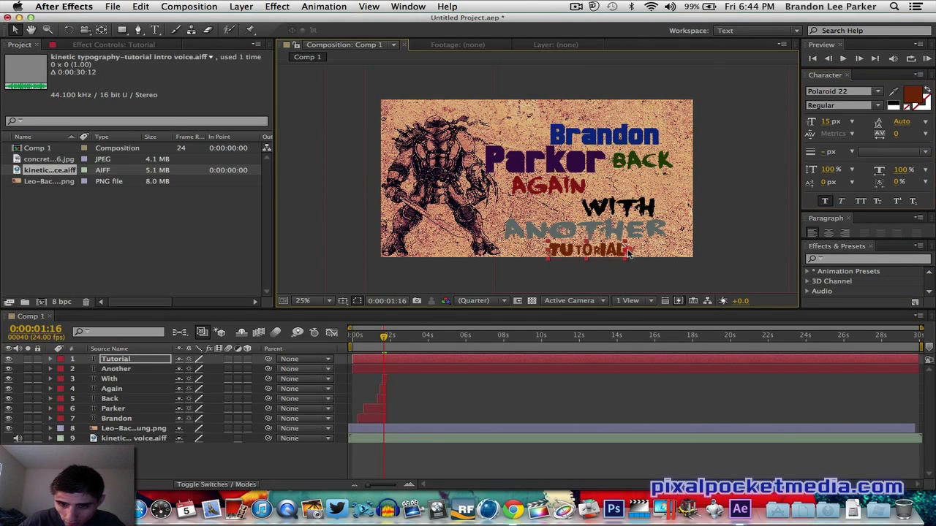
# - Stretch the Tutorial text wider and position it in the lower right corner
pyautogui.moveTo(627, 253); pyautogui.dragTo(677, 251)
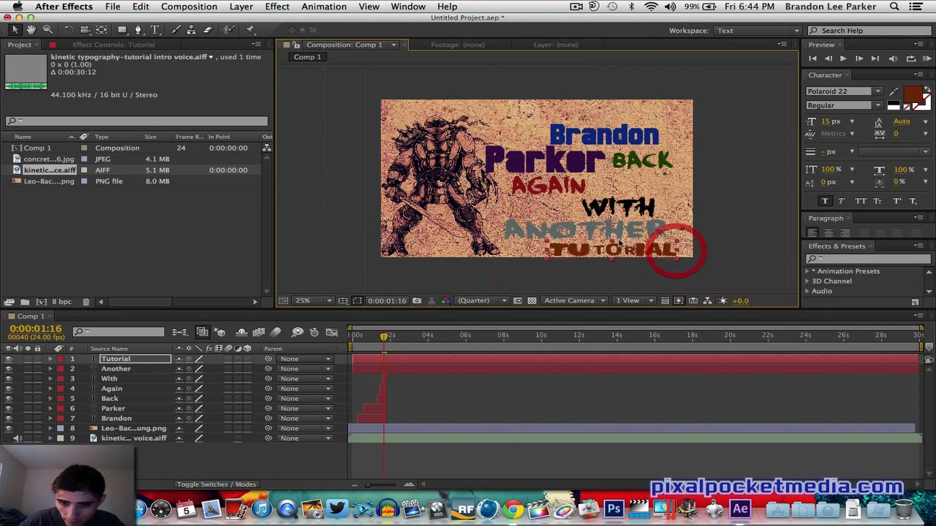
pyautogui.moveTo(614, 242)
pyautogui.mouseDown()
pyautogui.moveTo(584, 250)
pyautogui.moveTo(612, 248)
pyautogui.mouseUp()
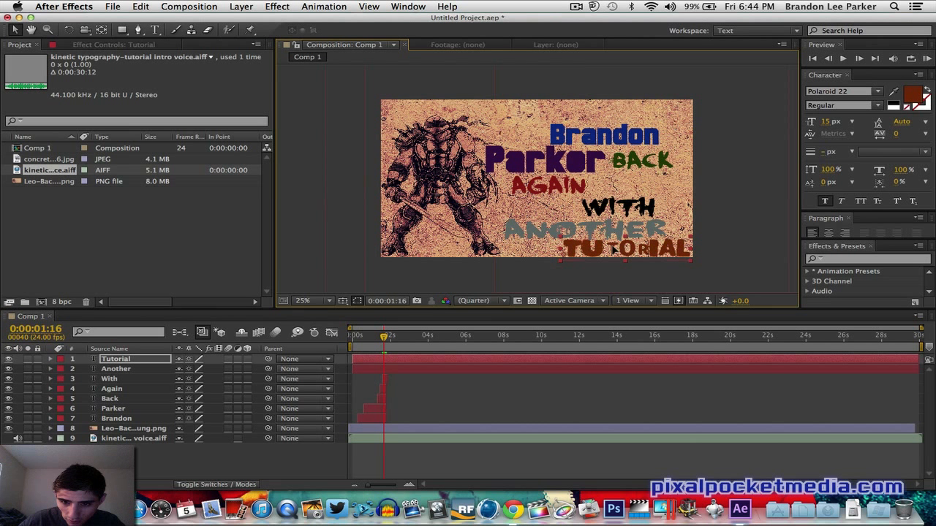
# - Select the Another layer, zoom out, and resize it with its transform handles
pyautogui.click(540, 233)
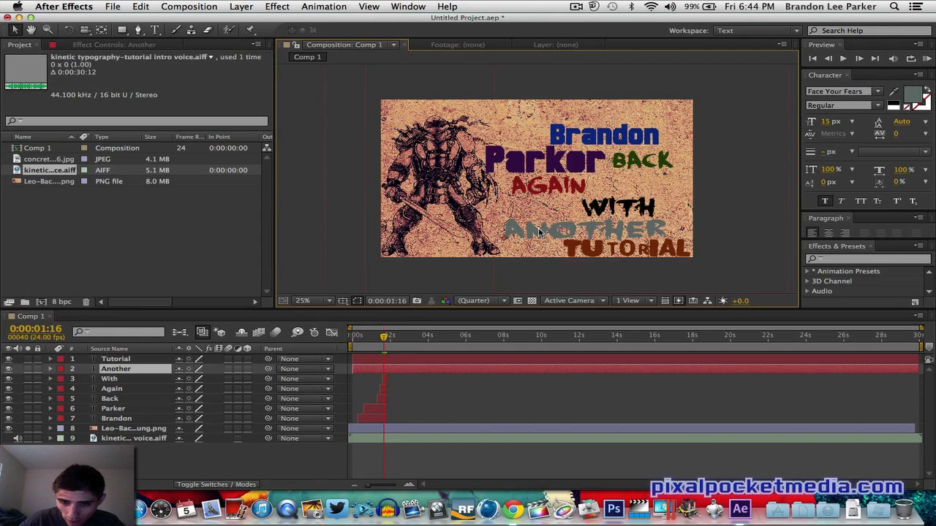
pyautogui.press(',')
pyautogui.press(',')
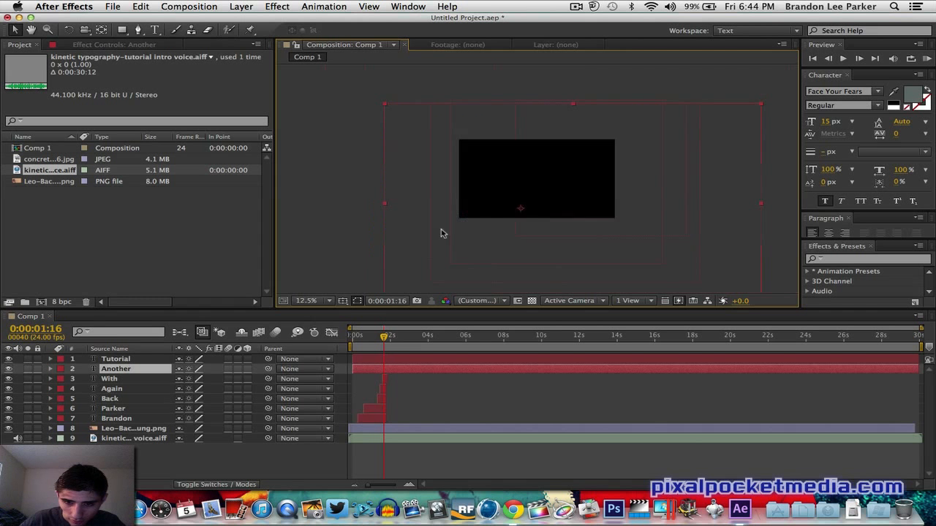
pyautogui.moveTo(655, 193); pyautogui.dragTo(686, 196)
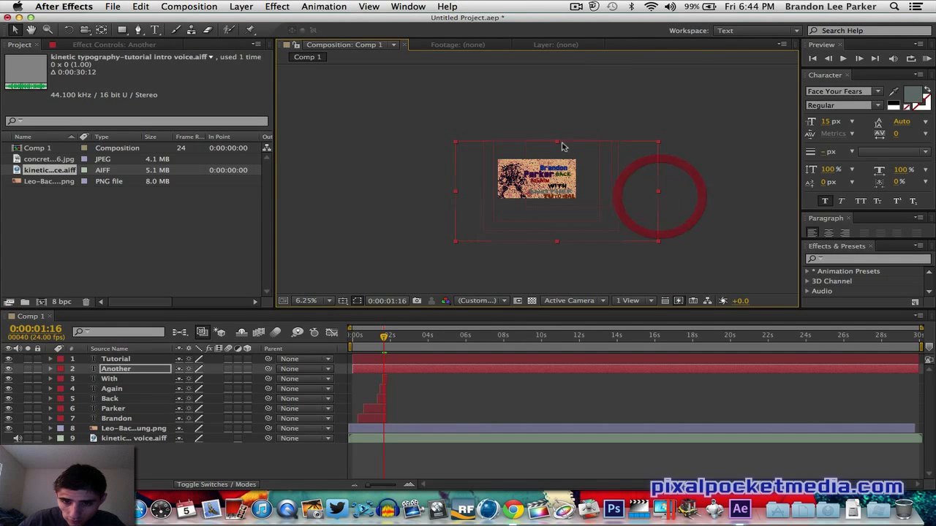
pyautogui.moveTo(556, 141); pyautogui.dragTo(556, 135)
pyautogui.moveTo(456, 192)
pyautogui.mouseDown()
pyautogui.moveTo(437, 192)
pyautogui.moveTo(459, 190)
pyautogui.mouseUp()
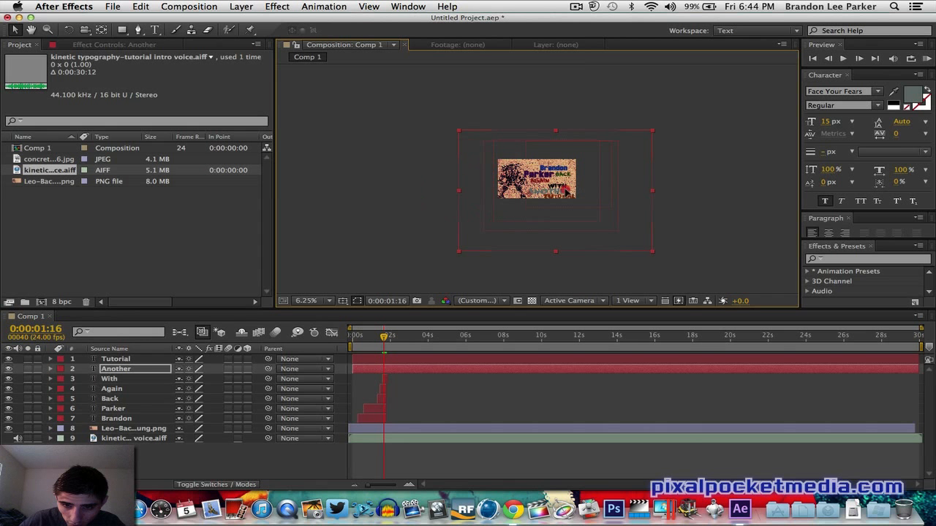
# - Stretch the Another text slightly wider with its side transform handles
pyautogui.moveTo(567, 187); pyautogui.dragTo(561, 190)
pyautogui.moveTo(659, 193); pyautogui.dragTo(664, 193)
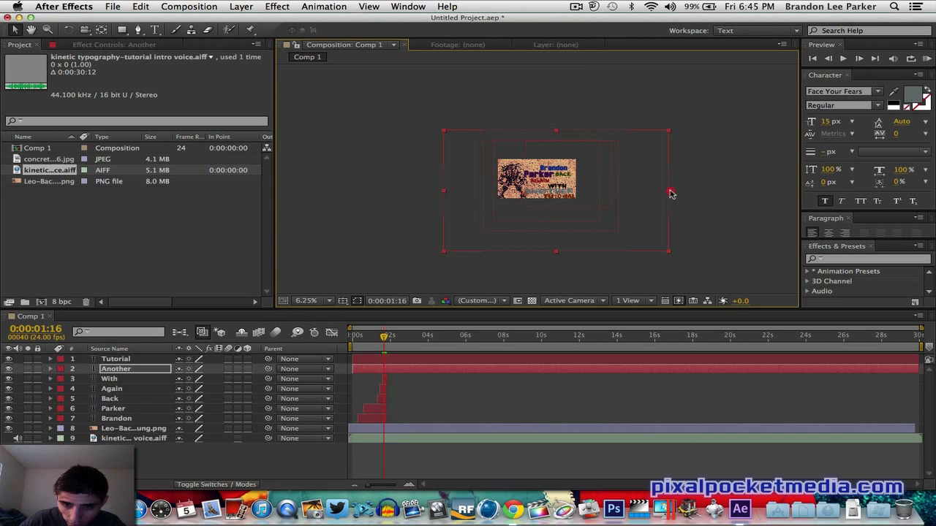
pyautogui.press('.')
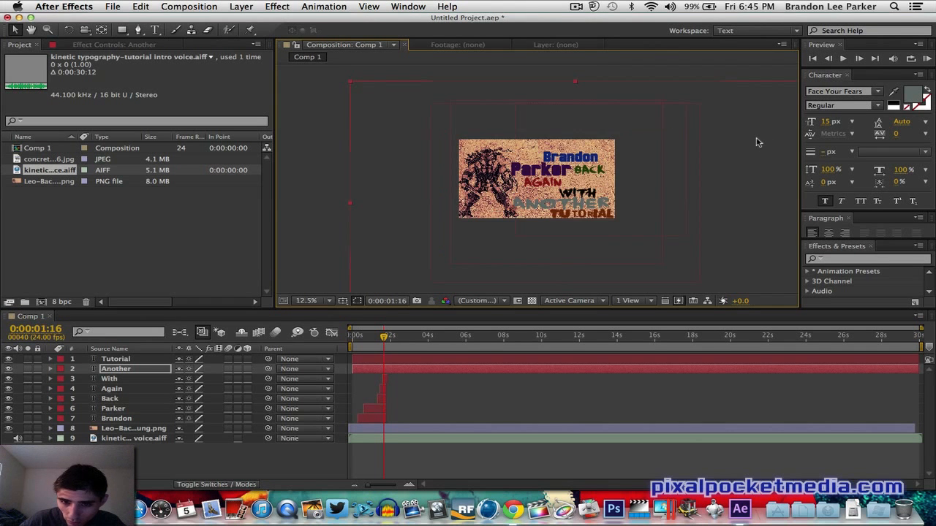
pyautogui.scroll(3, 757, 143)
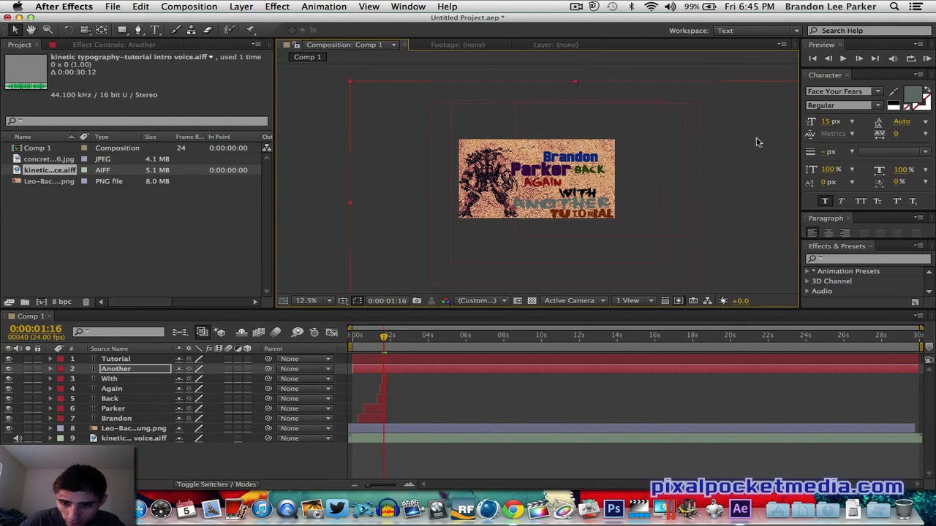
pyautogui.press('.')
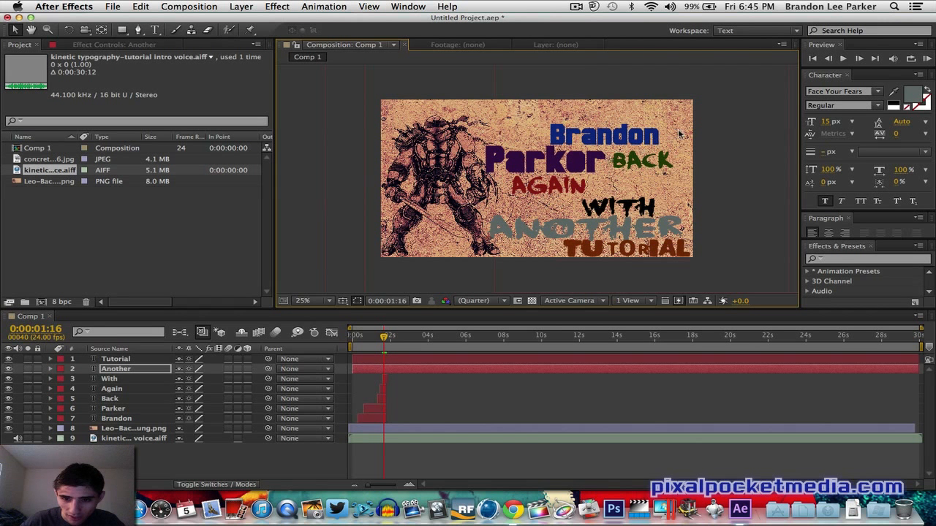
# - Preview the animation and move the Another layer's start to about 0:00:01:16 in the timeline
pyautogui.click(928, 59)
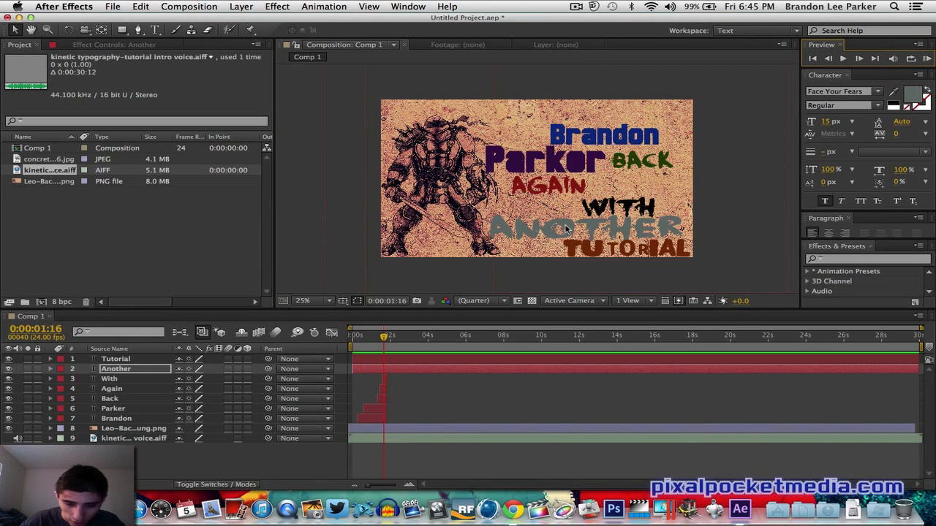
pyautogui.moveTo(353, 369); pyautogui.dragTo(389, 371)
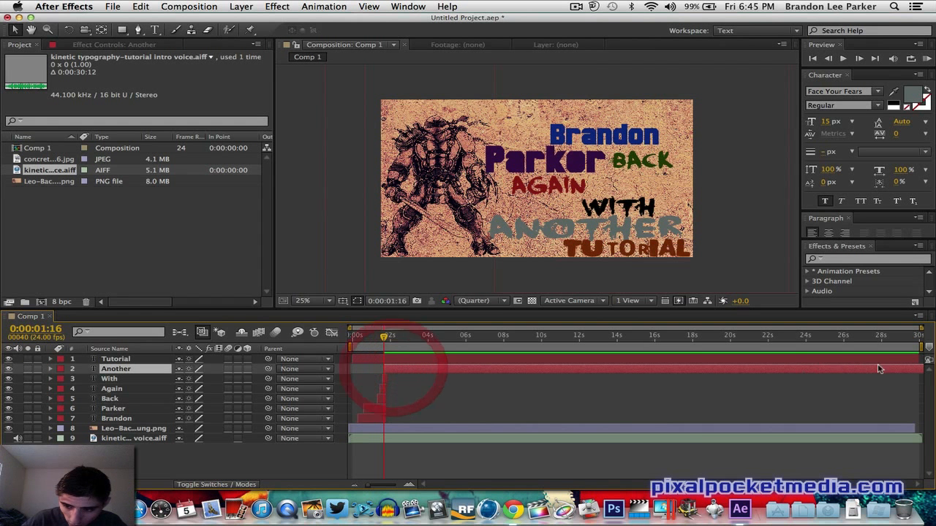
pyautogui.click(920, 371)
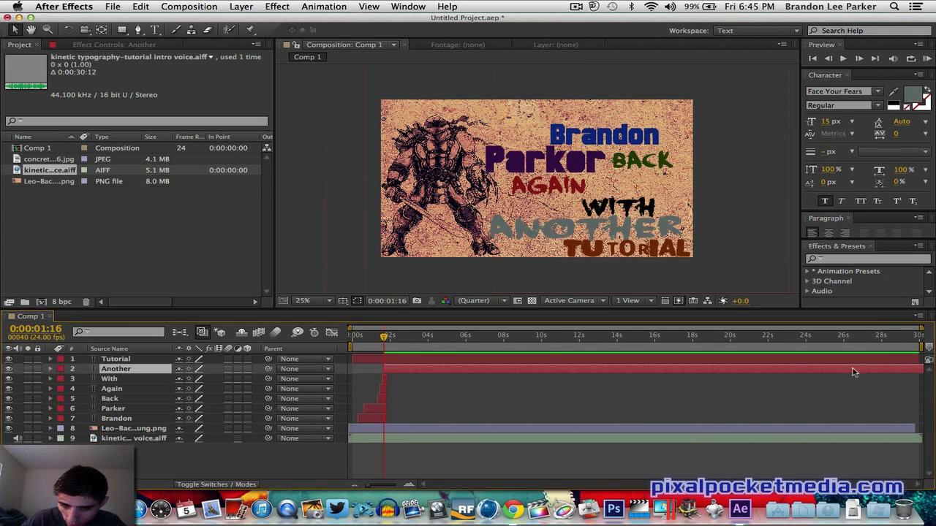
# - Shorten the Tutorial and Another layer bars and slide Tutorial to start just after Another in the staircase
pyautogui.click(428, 359)
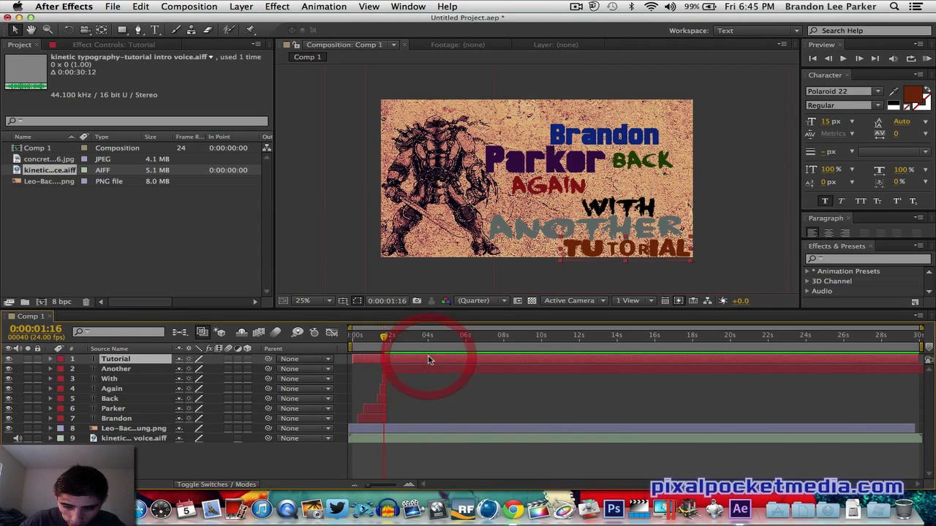
pyautogui.click(446, 370)
pyautogui.moveTo(876, 372); pyautogui.dragTo(678, 371)
pyautogui.moveTo(739, 369); pyautogui.dragTo(394, 383)
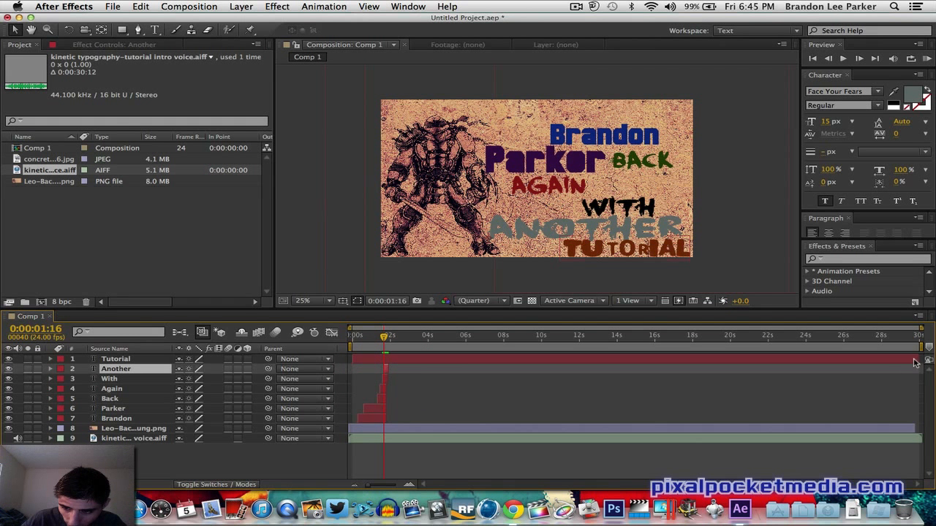
pyautogui.moveTo(918, 359); pyautogui.dragTo(357, 375)
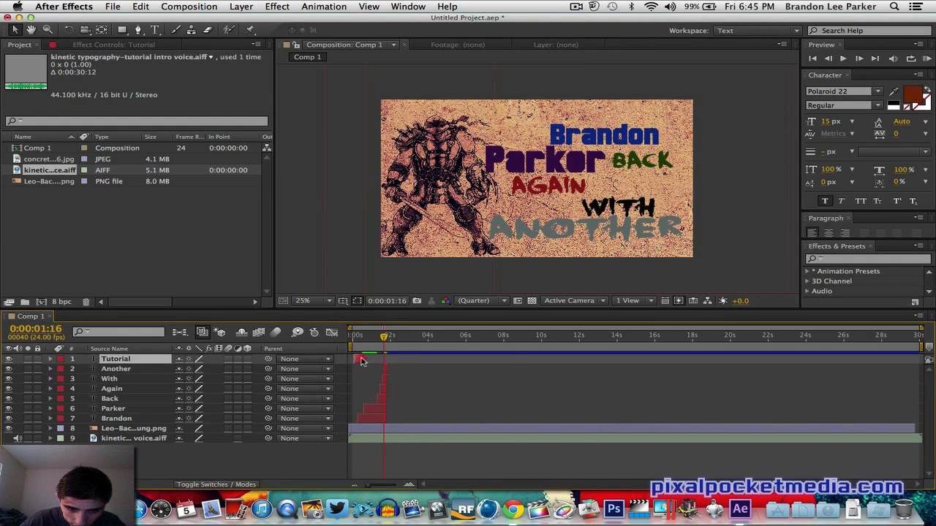
pyautogui.moveTo(359, 359); pyautogui.dragTo(392, 359)
pyautogui.click(388, 364)
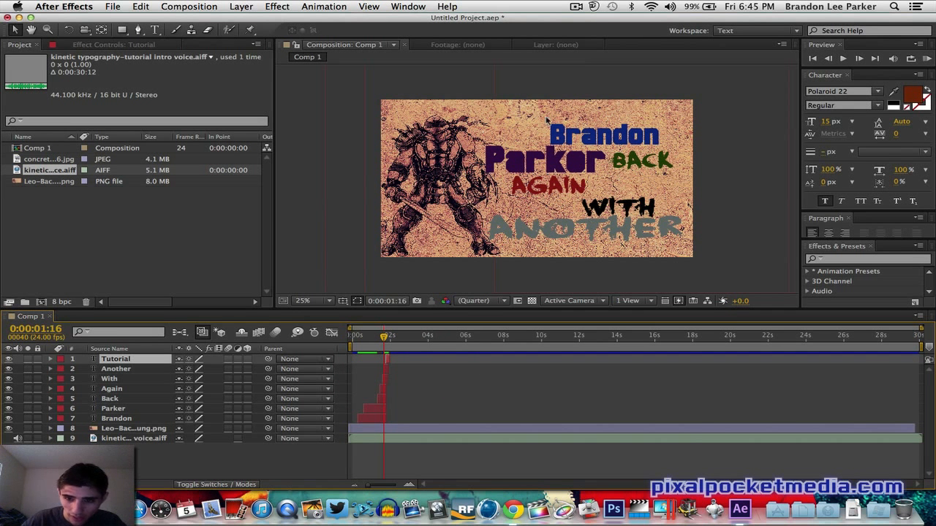
# - Nudge the Tutorial layer slightly later and review each text layer's start in the timeline stack
pyautogui.click(927, 58)
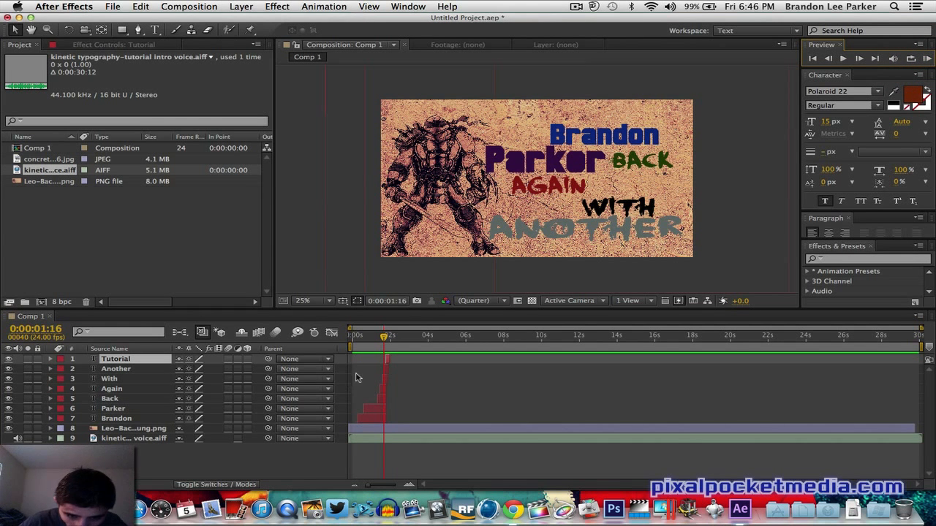
pyautogui.moveTo(391, 359); pyautogui.dragTo(395, 359)
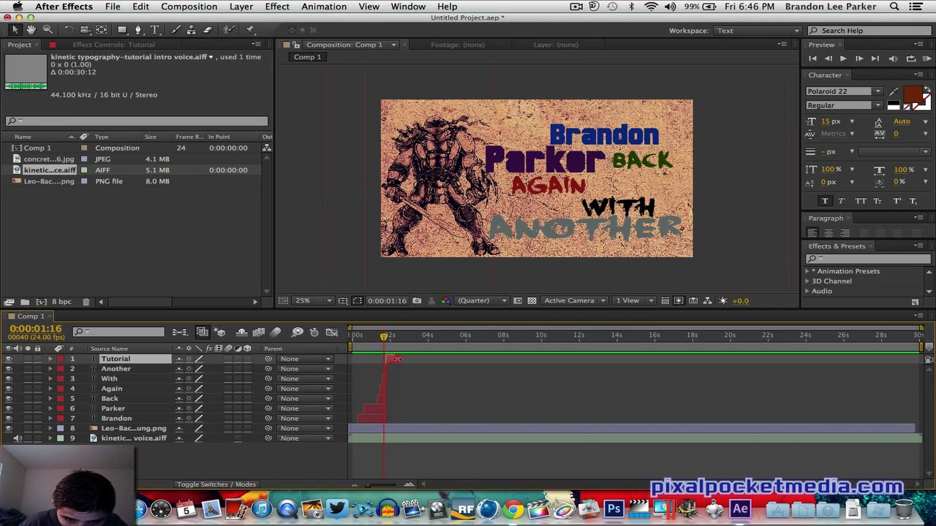
pyautogui.click(393, 369)
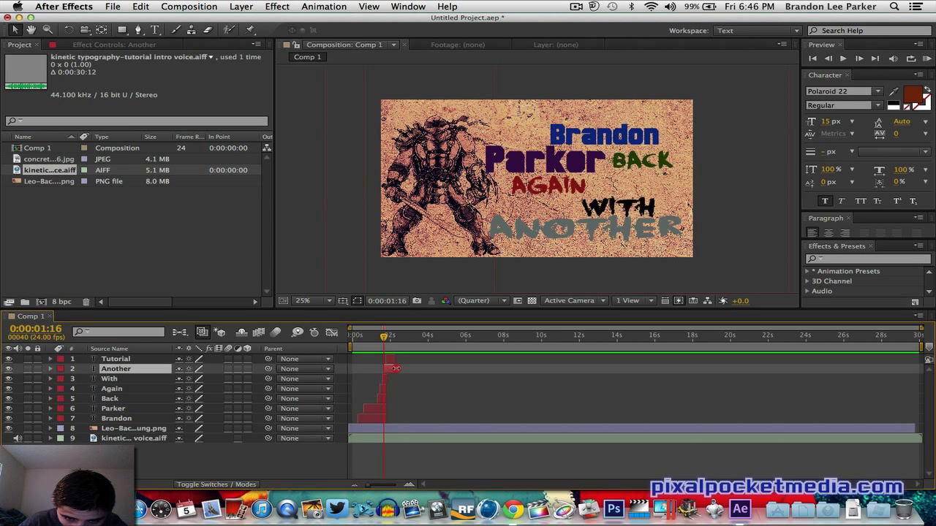
pyautogui.click(393, 379)
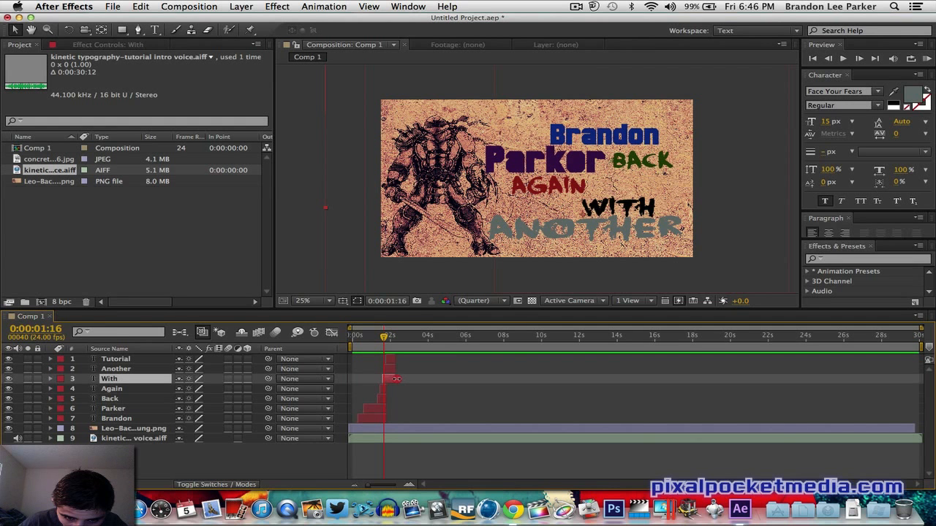
pyautogui.click(391, 389)
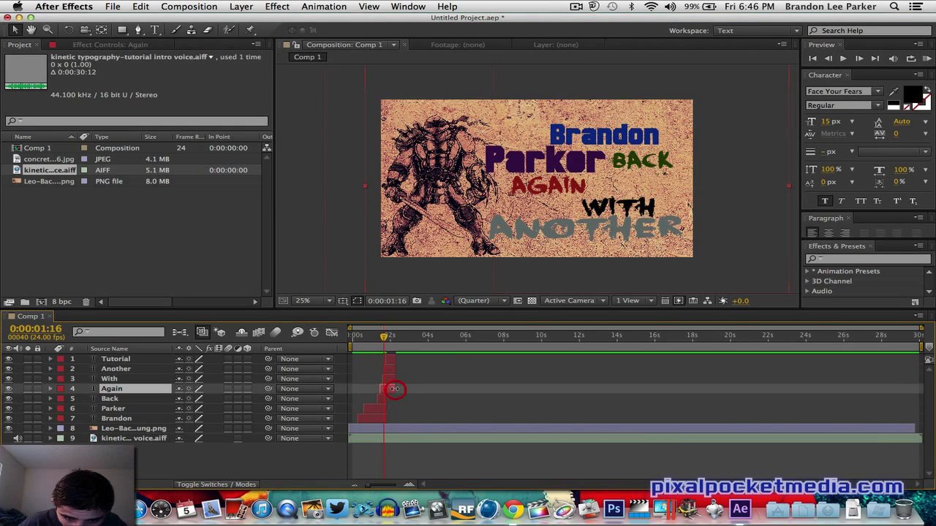
pyautogui.click(392, 399)
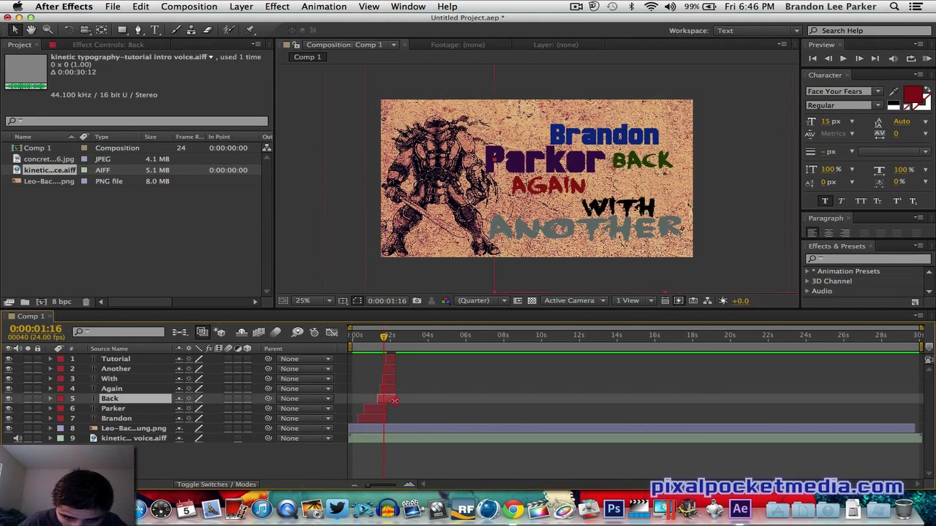
pyautogui.click(393, 409)
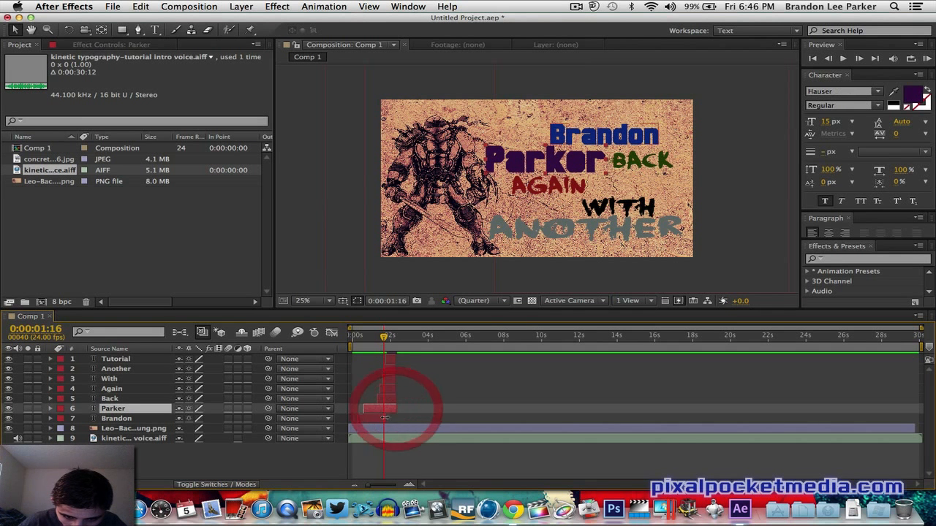
pyautogui.click(394, 419)
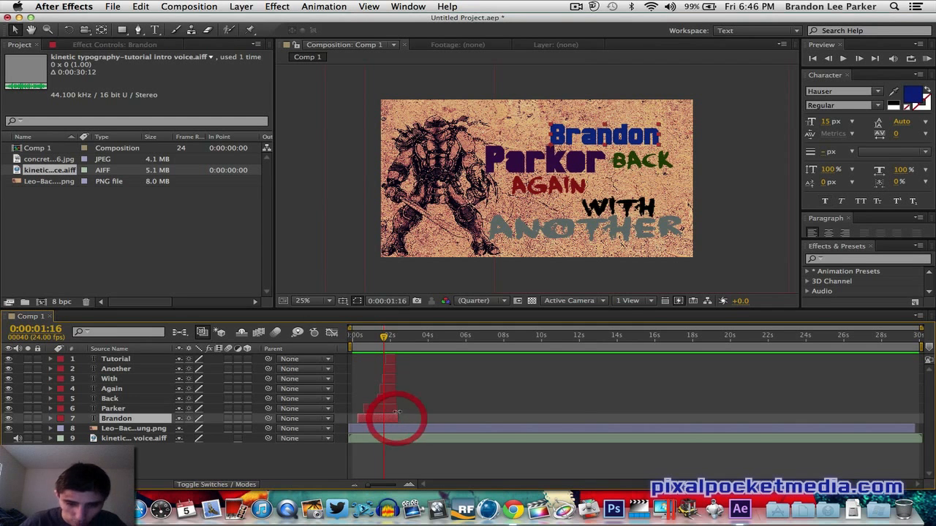
# - Preview the sequence and shift the Tutorial and Another layers a few frames later
pyautogui.click(929, 59)
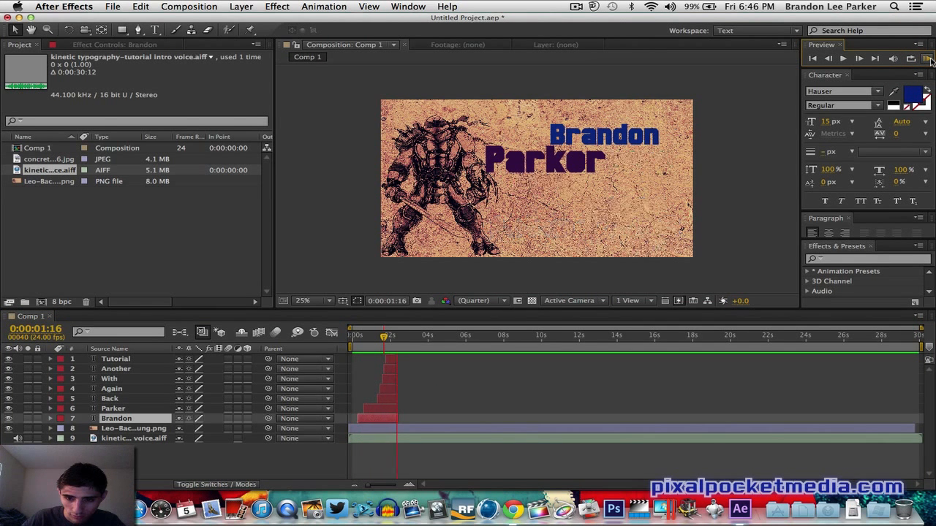
pyautogui.click(930, 60)
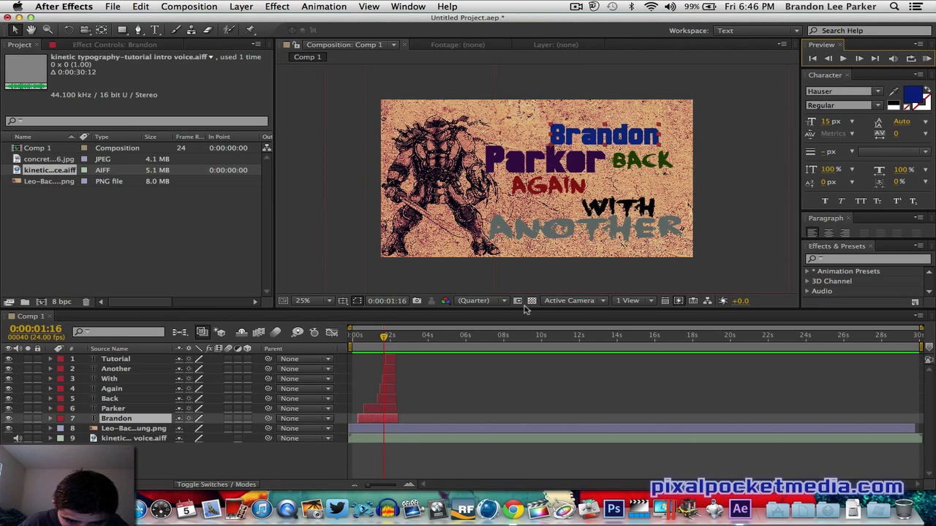
pyautogui.click(391, 360)
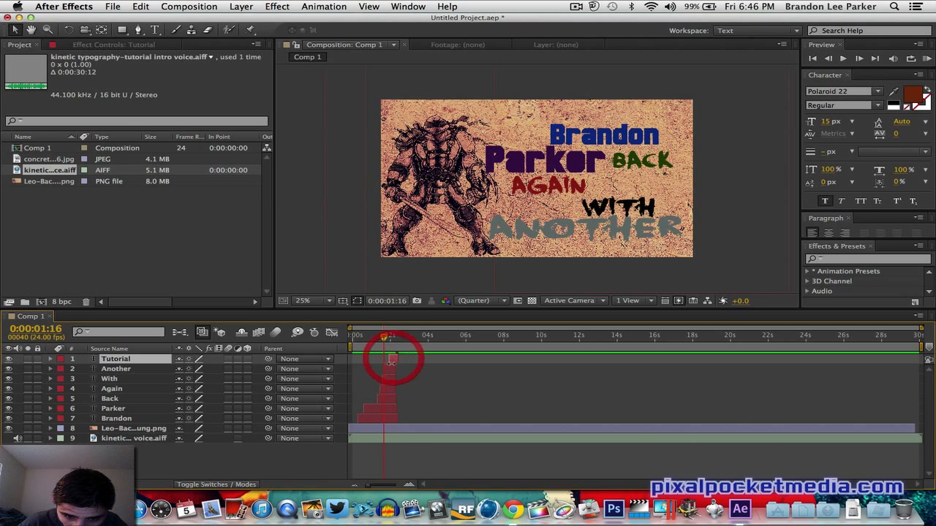
pyautogui.click(393, 359)
pyautogui.moveTo(388, 369); pyautogui.dragTo(393, 370)
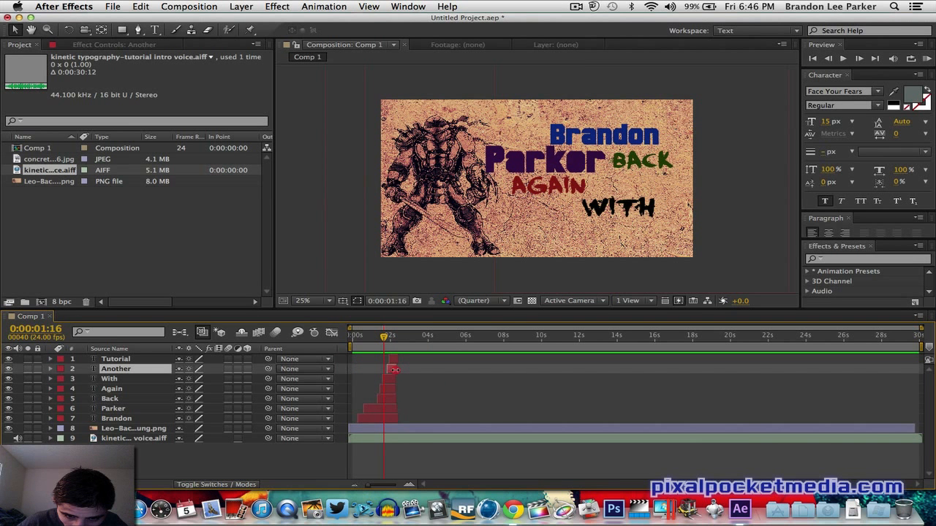
pyautogui.click(395, 361)
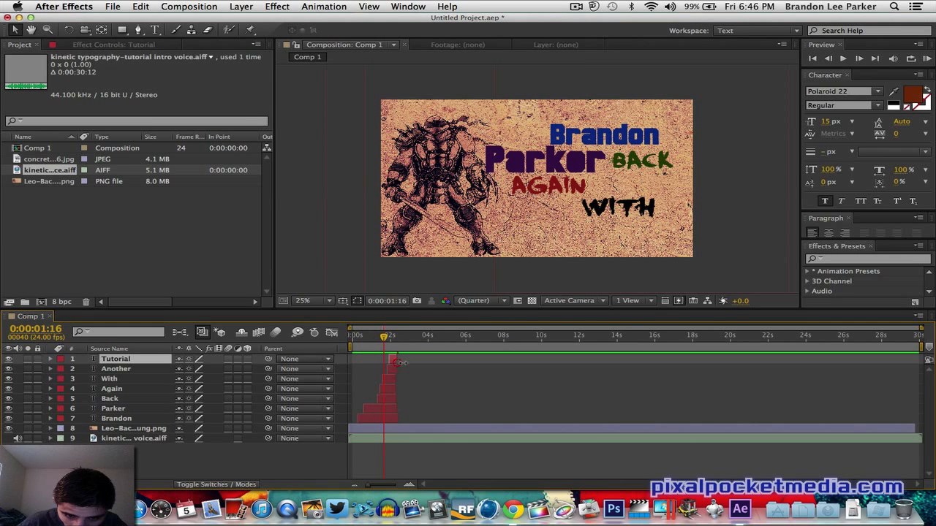
# - Preview again and fine-tune the Another and Tutorial layer start times
pyautogui.click(927, 59)
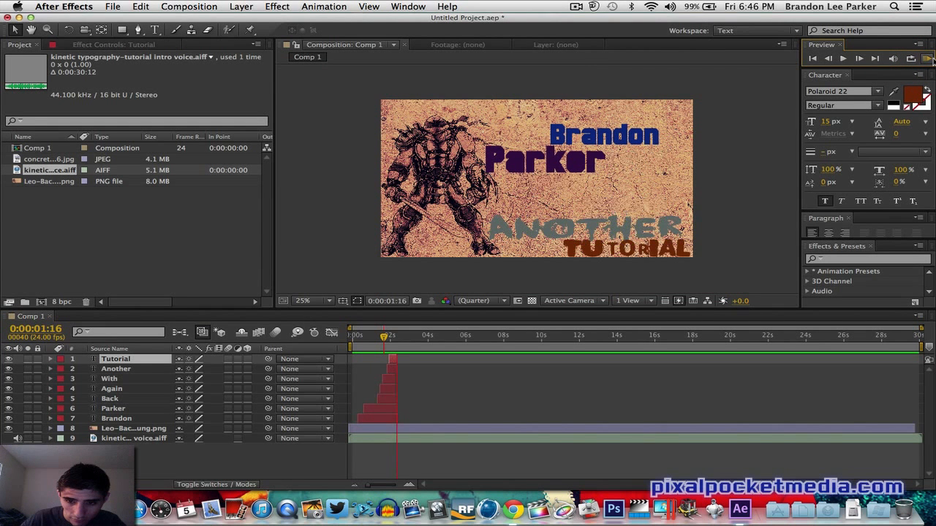
pyautogui.click(931, 60)
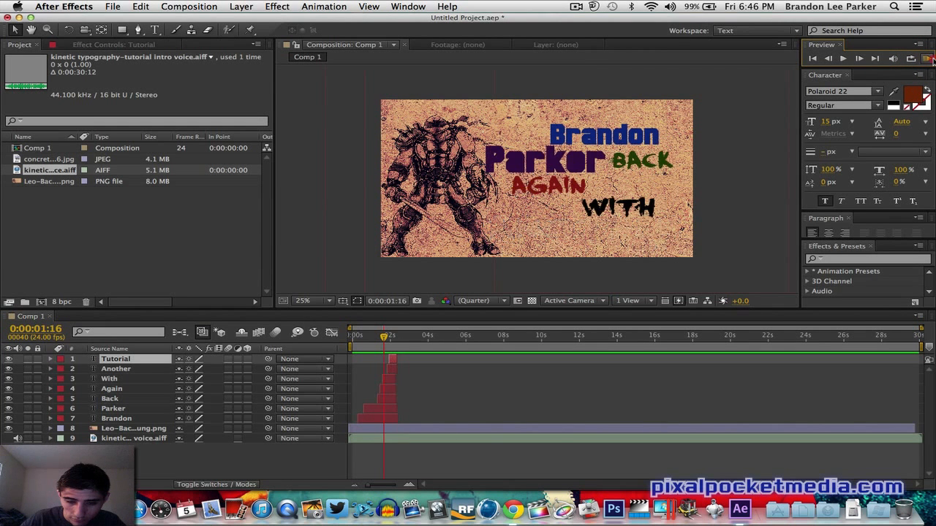
pyautogui.click(391, 370)
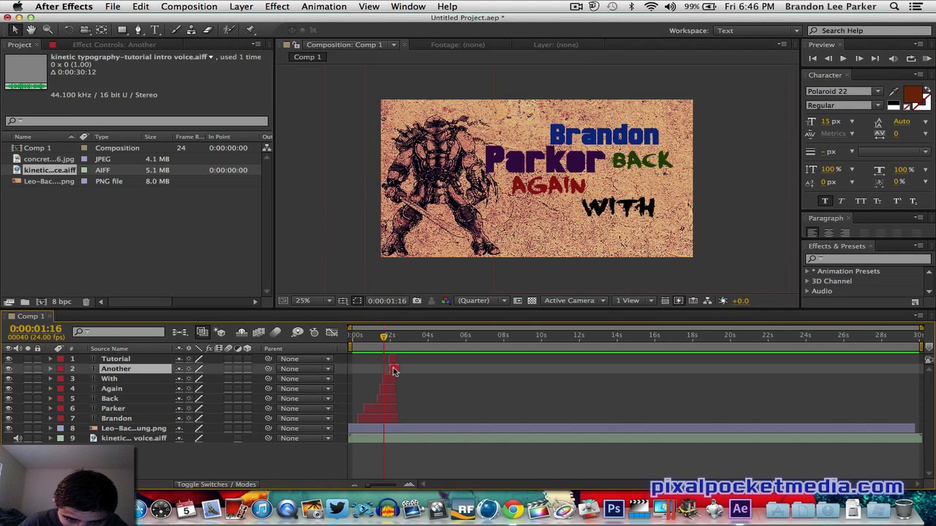
pyautogui.click(393, 371)
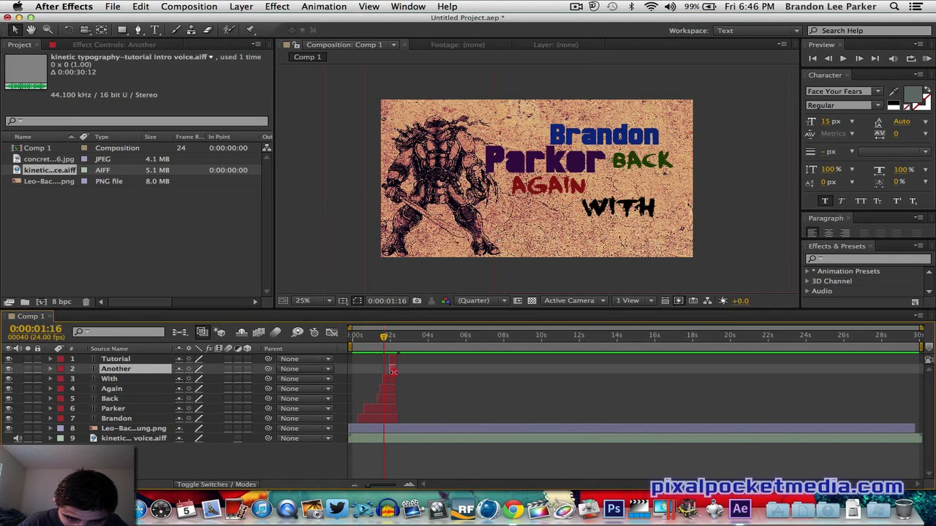
pyautogui.click(395, 359)
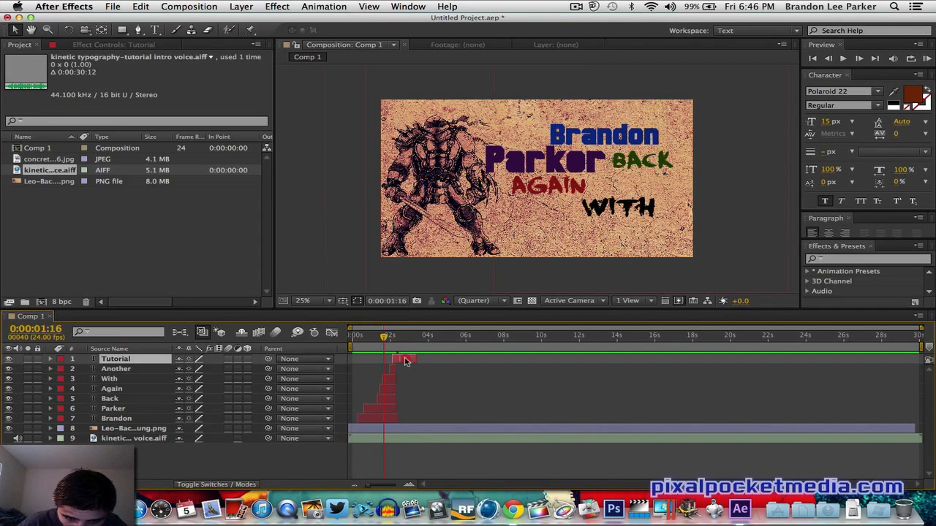
# - Adjust the text layers' timing around 0:00:02:10 and preview the staggered word sequence
pyautogui.click(927, 59)
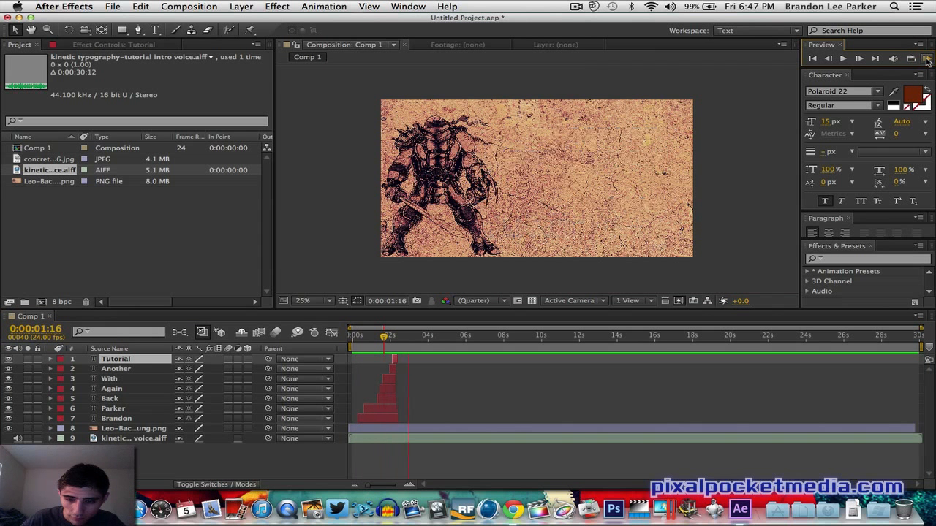
pyautogui.moveTo(396, 369); pyautogui.dragTo(404, 359)
pyautogui.moveTo(396, 379); pyautogui.dragTo(404, 418)
pyautogui.click(399, 348)
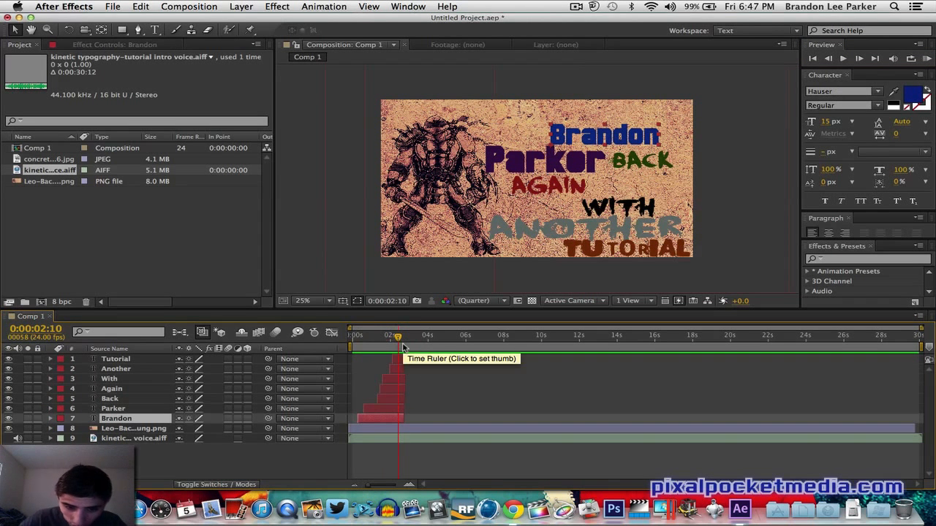
pyautogui.click(397, 359)
pyautogui.click(393, 370)
pyautogui.click(384, 378)
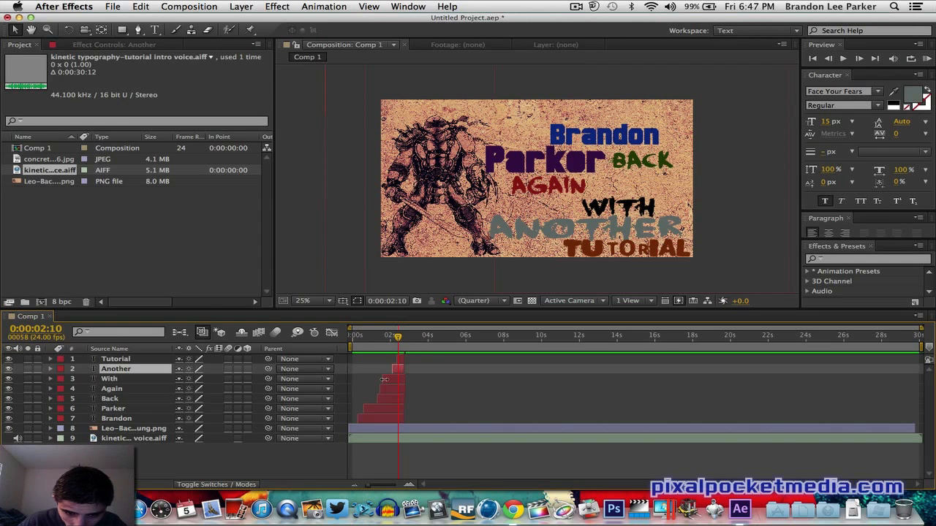
pyautogui.click(927, 59)
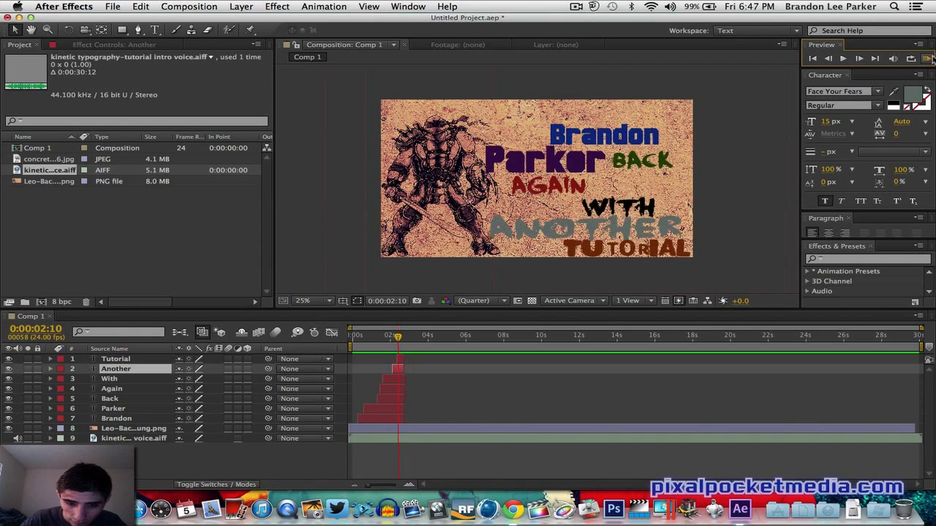
pyautogui.click(399, 359)
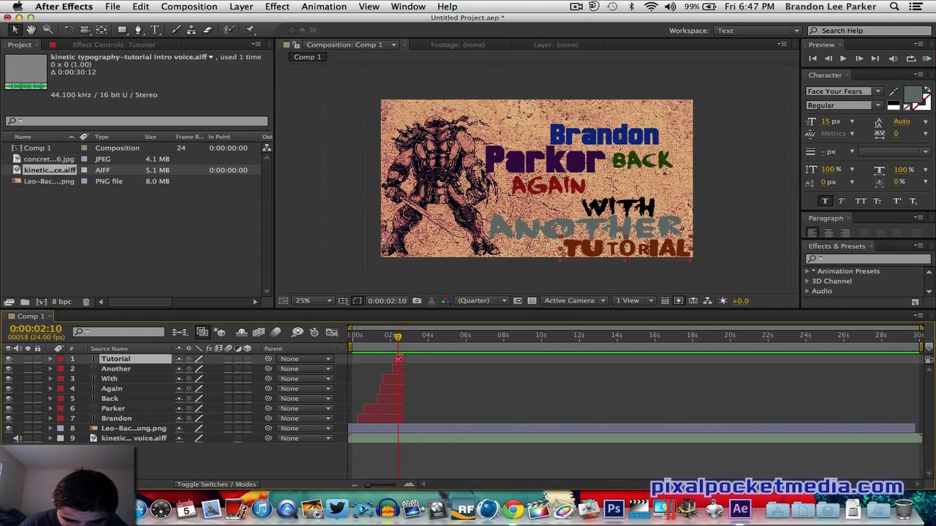
pyautogui.click(395, 369)
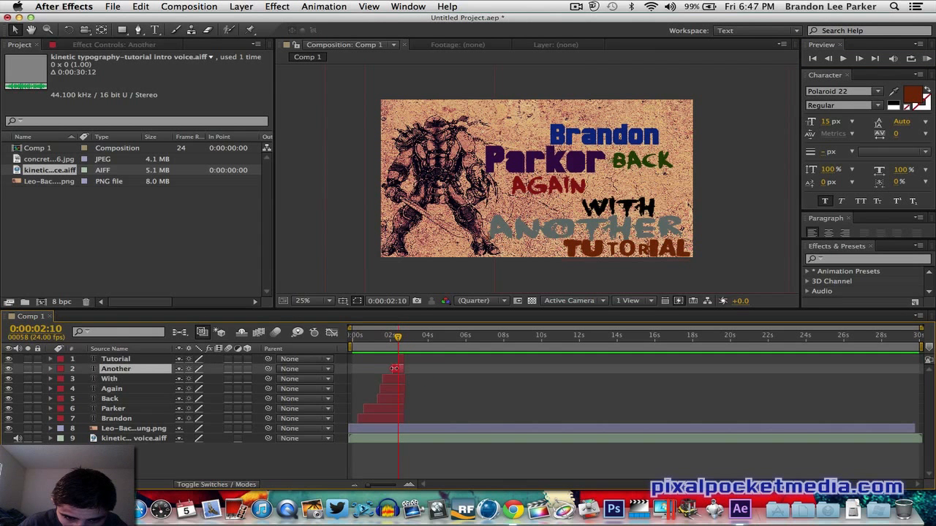
# - Preview the sequence, nudge the With layer a few frames later, and preview again
pyautogui.click(929, 59)
pyautogui.click(930, 60)
pyautogui.click(930, 60)
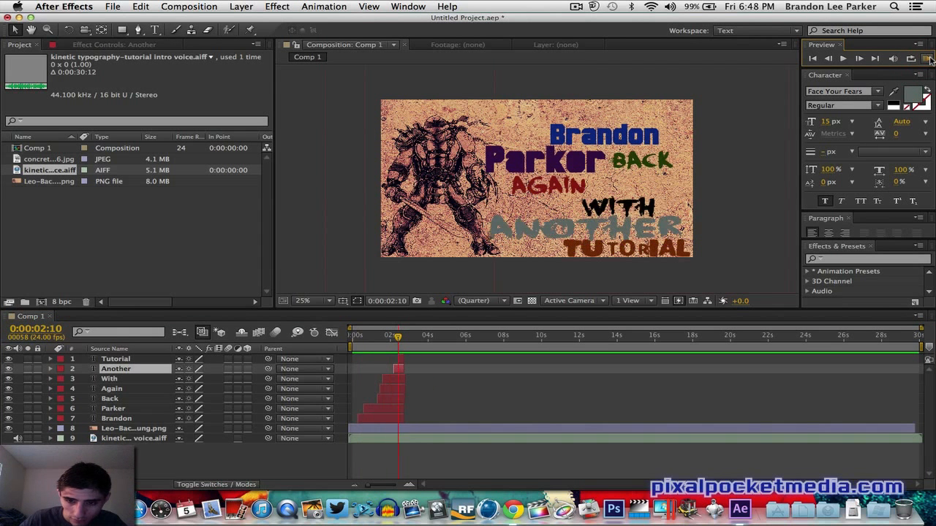
pyautogui.click(384, 381)
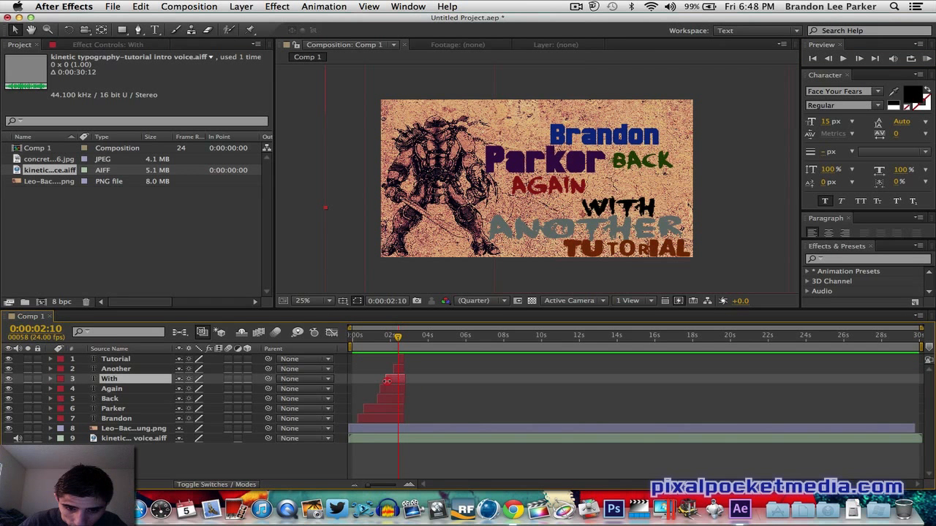
pyautogui.click(389, 381)
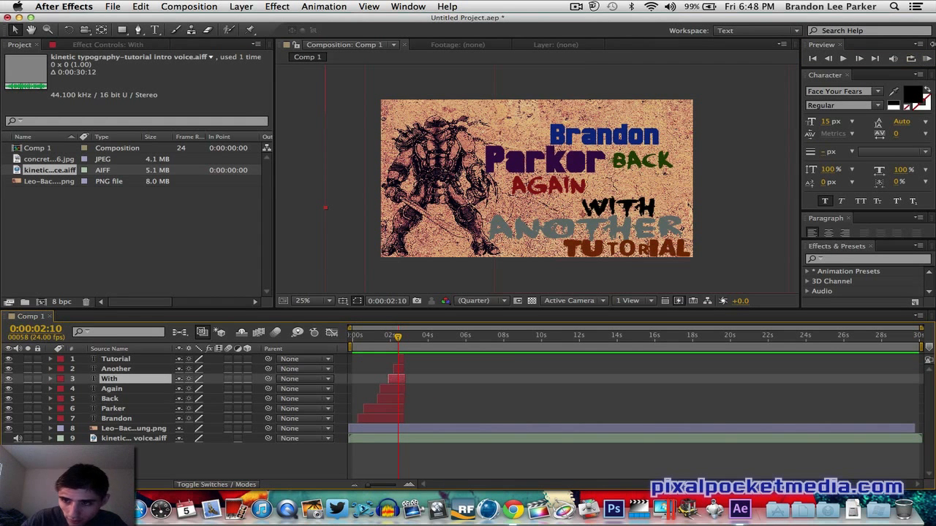
pyautogui.click(929, 59)
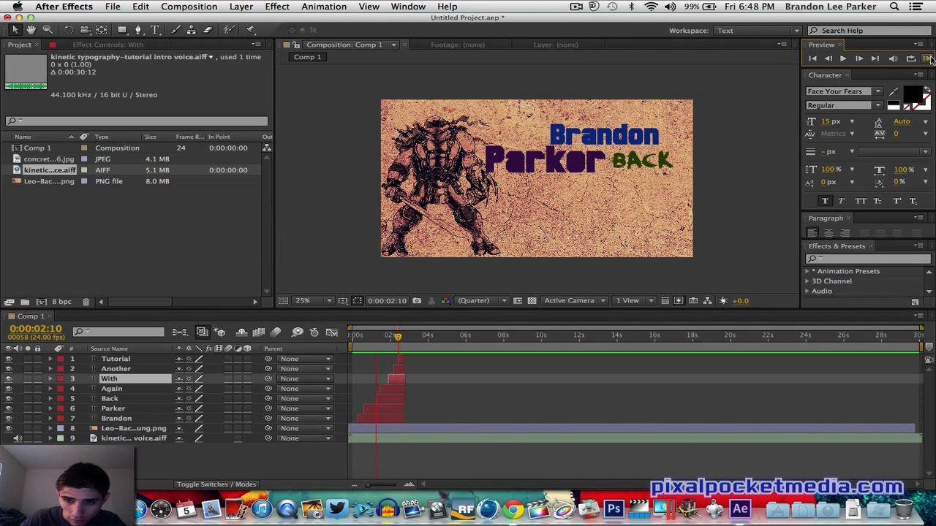
pyautogui.click(929, 59)
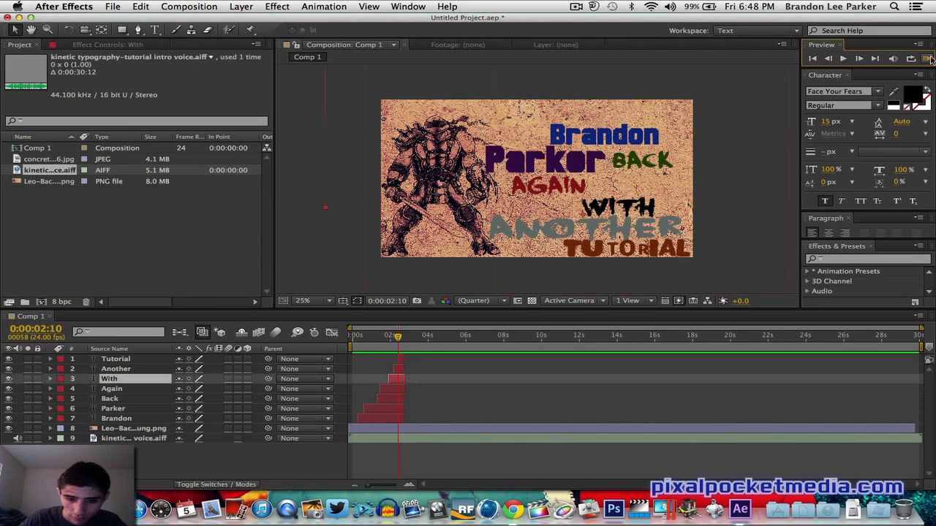
# - Extend the end of each text layer, Tutorial through Brandon, to around the 3-second mark and preview the result
pyautogui.click(405, 359)
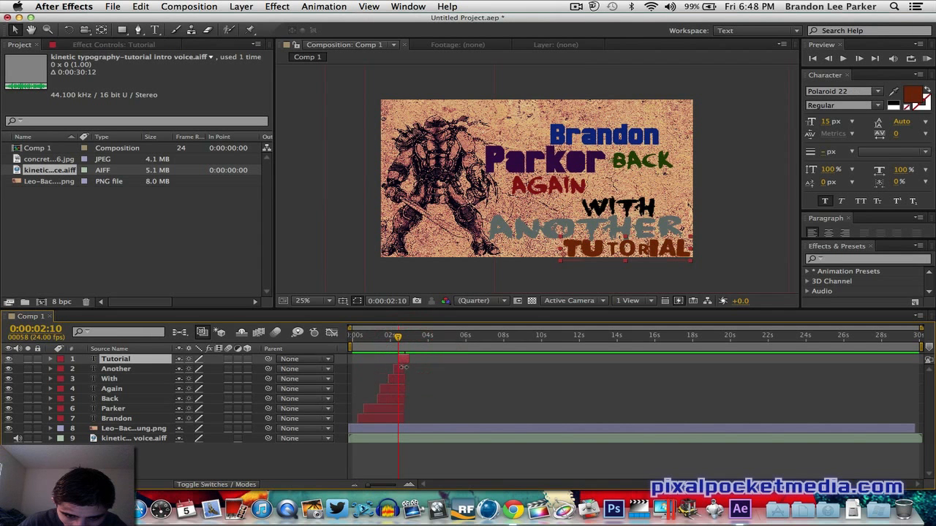
pyautogui.click(404, 368)
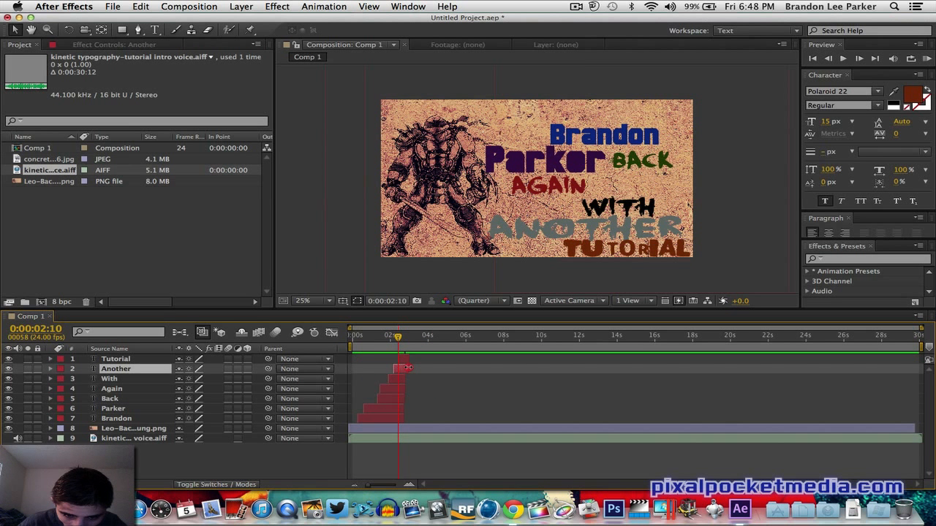
pyautogui.click(405, 378)
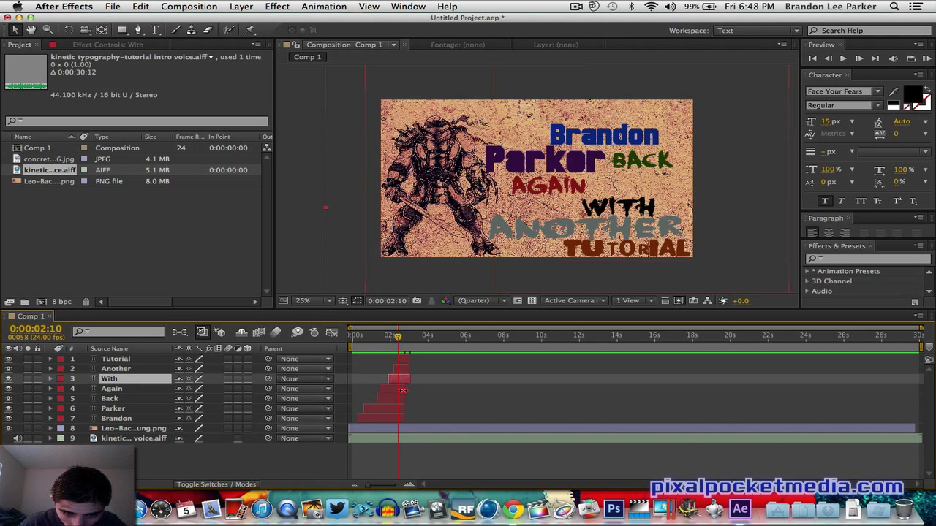
pyautogui.click(403, 389)
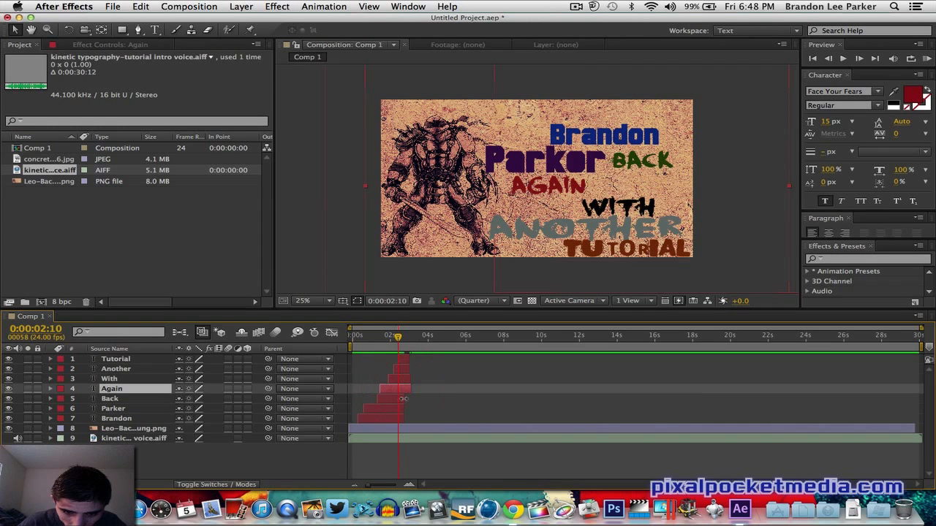
pyautogui.click(408, 399)
pyautogui.click(402, 409)
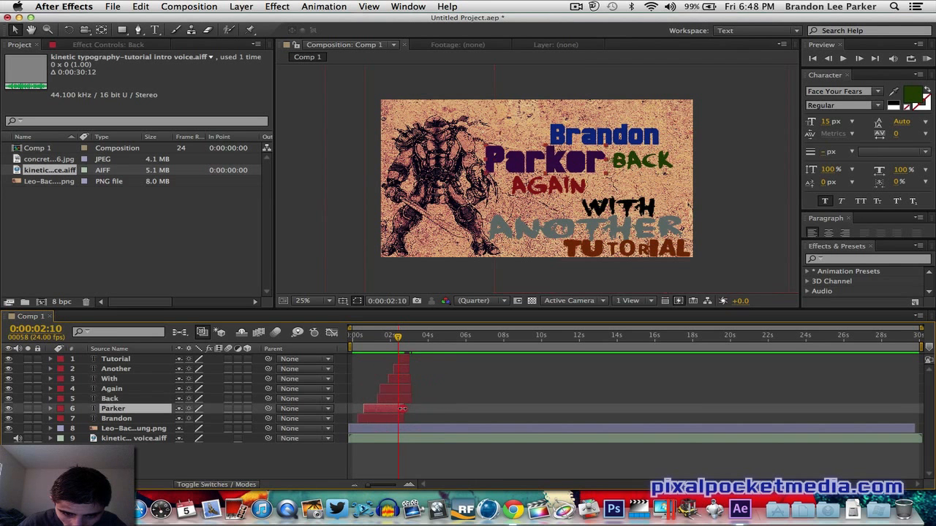
pyautogui.click(407, 419)
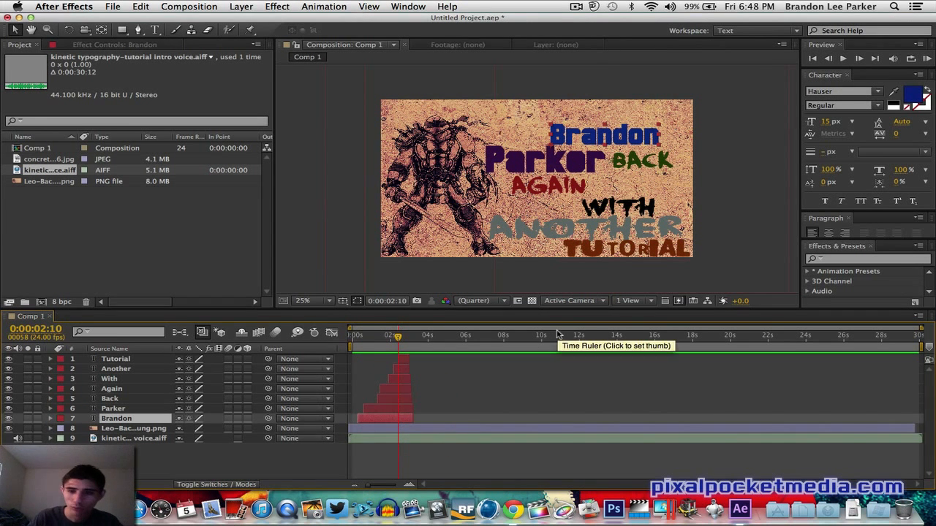
pyautogui.click(927, 58)
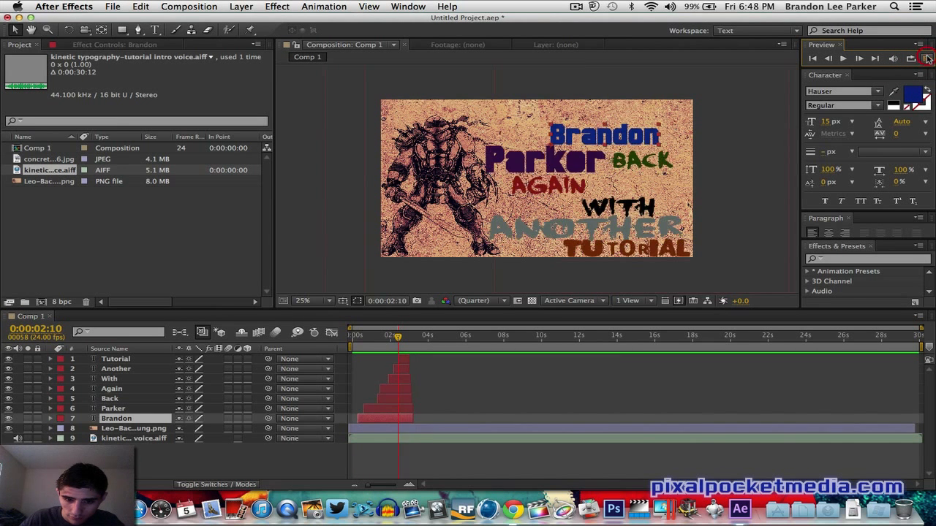
pyautogui.click(928, 58)
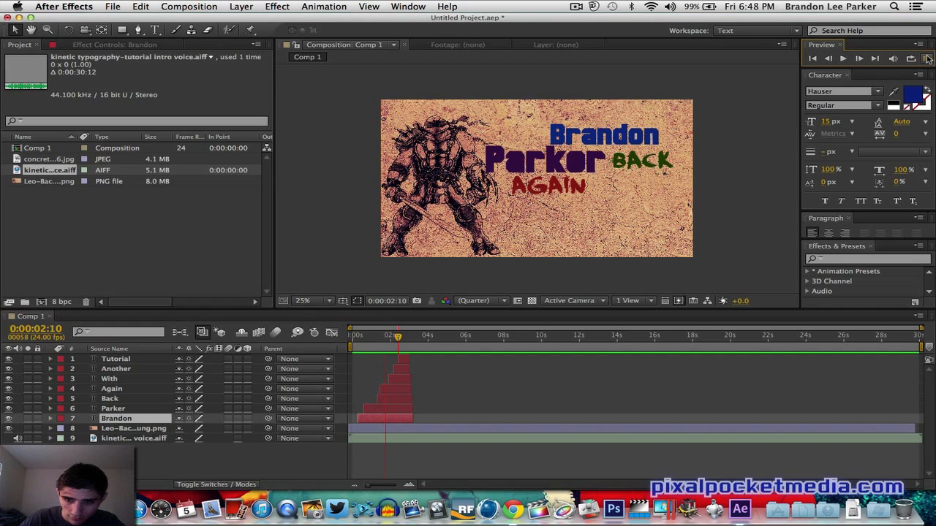
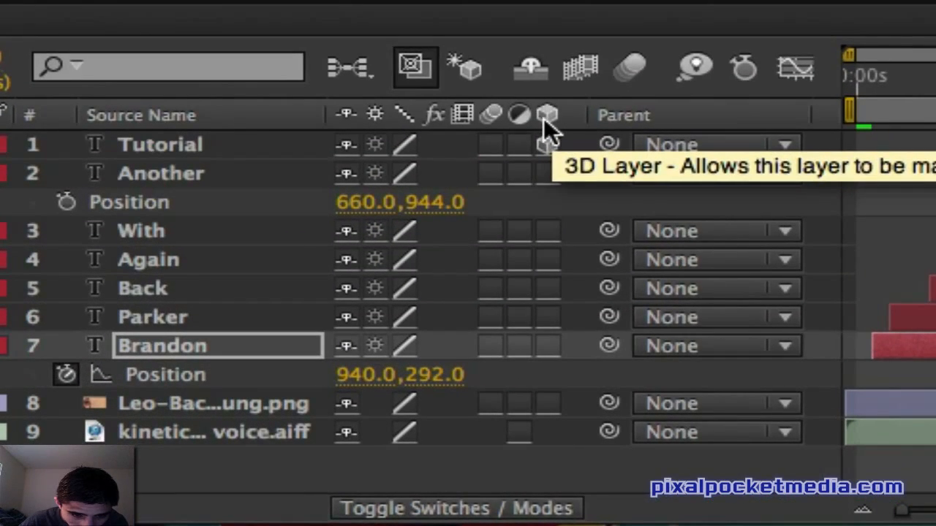
# - Enable the 3D layer switch for the Brandon text layer
pyautogui.click(247, 359)
pyautogui.click(546, 143)
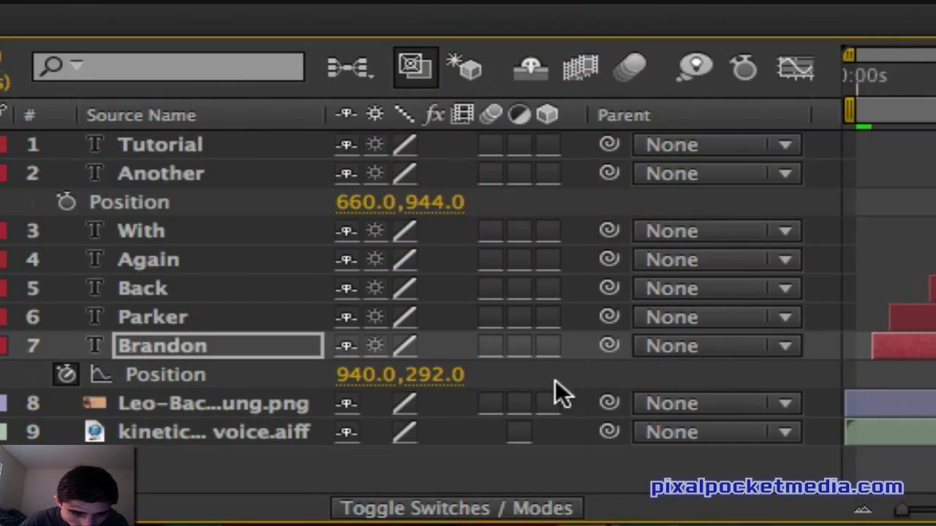
pyautogui.click(546, 346)
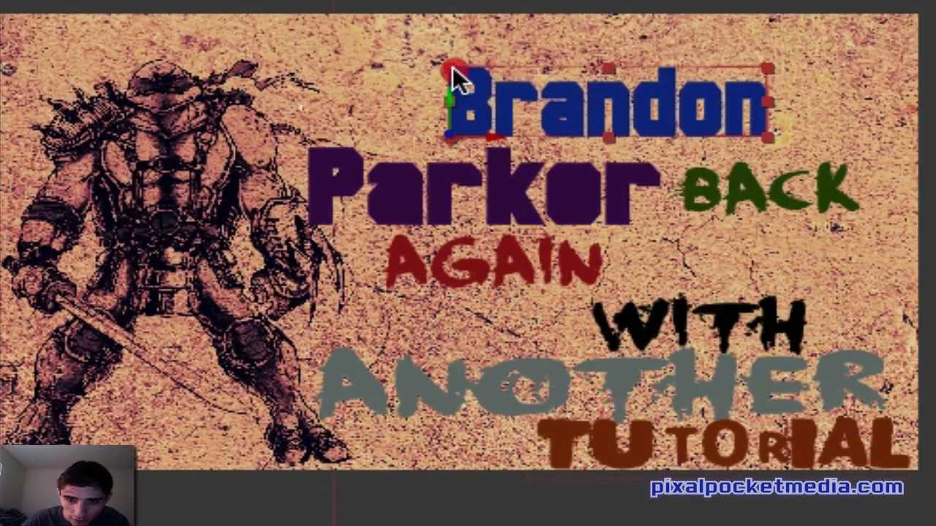
# - Rotate the Brandon layer upright in 3D, to about X 15°, Y 1°, Z −89°
pyautogui.moveTo(452, 67)
pyautogui.mouseDown()
pyautogui.moveTo(453, 48)
pyautogui.moveTo(453, 59)
pyautogui.mouseUp()
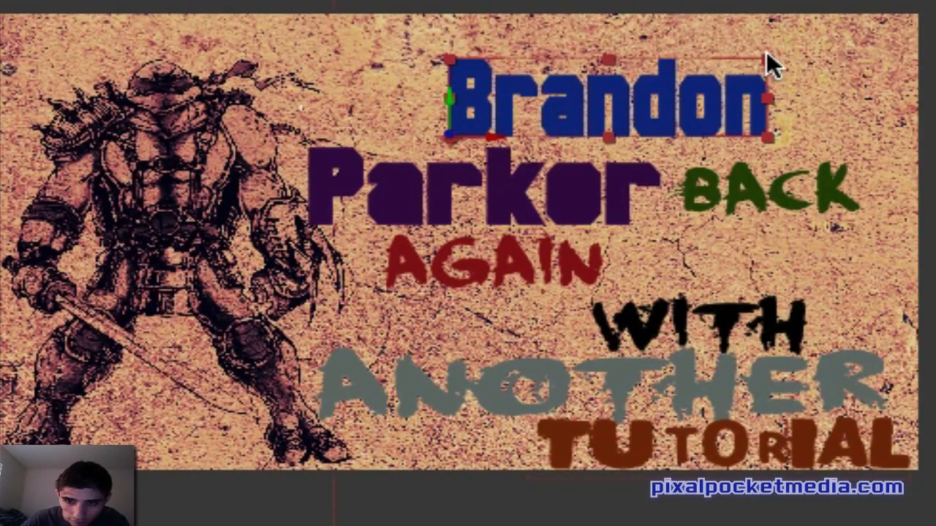
pyautogui.moveTo(766, 53)
pyautogui.mouseDown()
pyautogui.moveTo(772, 35)
pyautogui.moveTo(770, 49)
pyautogui.mouseUp()
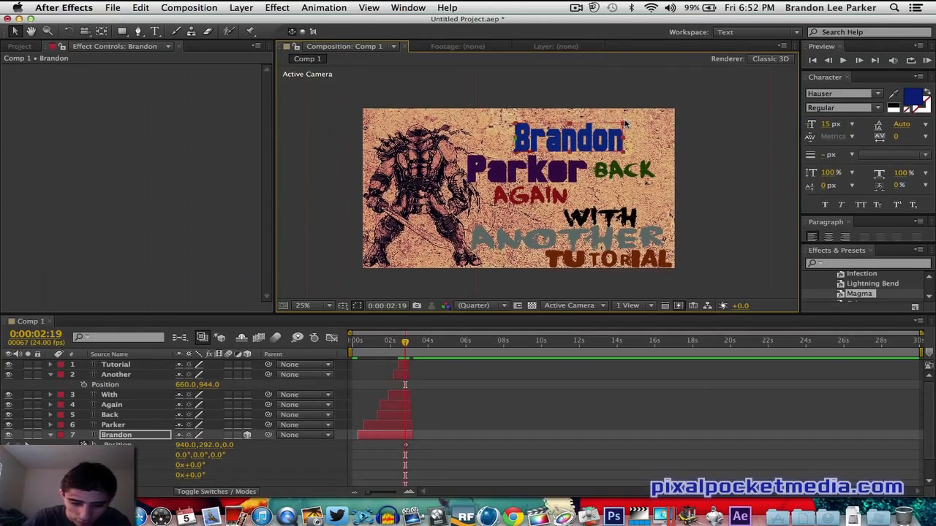
pyautogui.press('r')
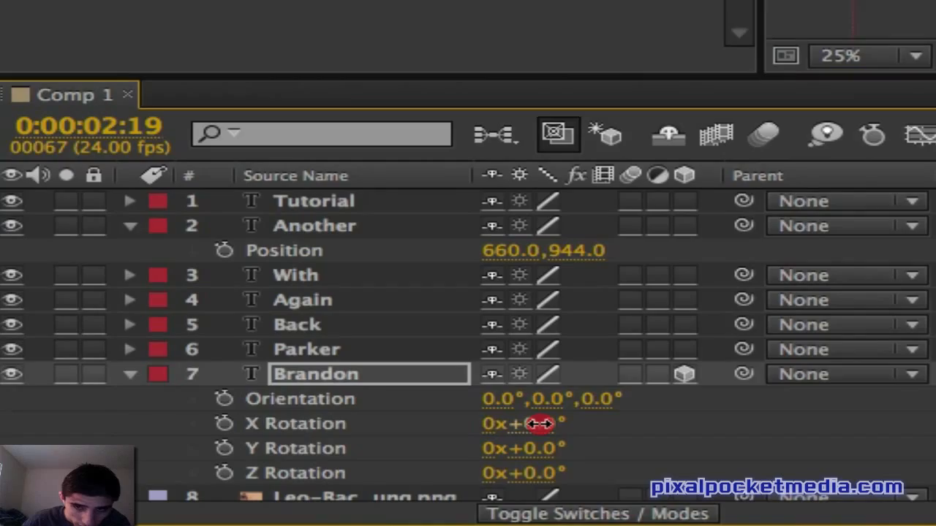
pyautogui.moveTo(539, 424); pyautogui.dragTo(500, 407)
pyautogui.moveTo(136, 442); pyautogui.dragTo(189, 512)
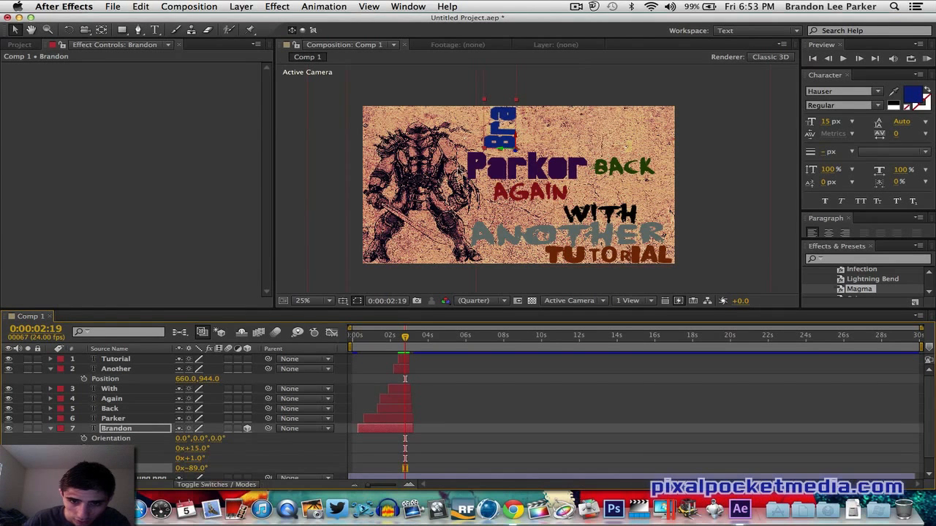
# - Move the vertical Brandon text down beside the left side of Parker
pyautogui.moveTo(500, 119); pyautogui.dragTo(462, 173)
pyautogui.moveTo(469, 104); pyautogui.dragTo(472, 118)
pyautogui.moveTo(484, 155); pyautogui.dragTo(474, 155)
# - Undo the accidental position and scale changes made to the Another layer
pyautogui.click(141, 6)
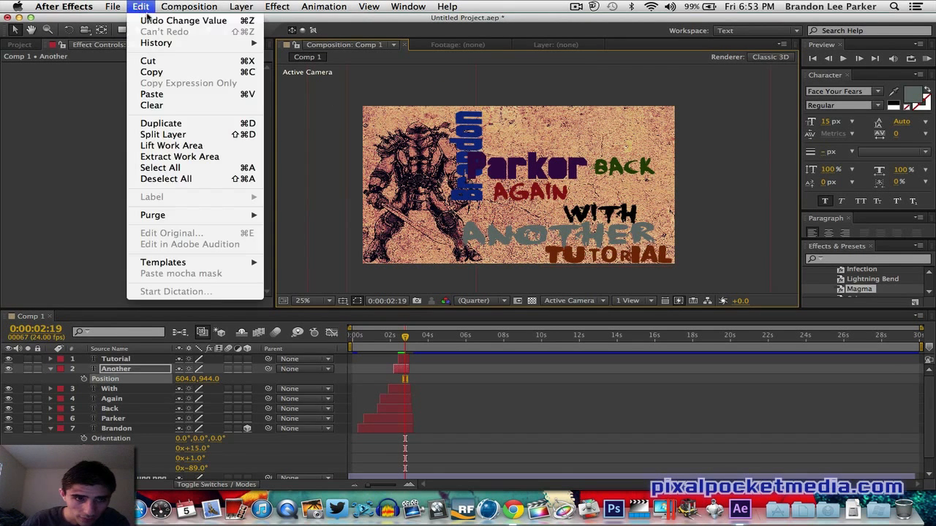
pyautogui.click(168, 17)
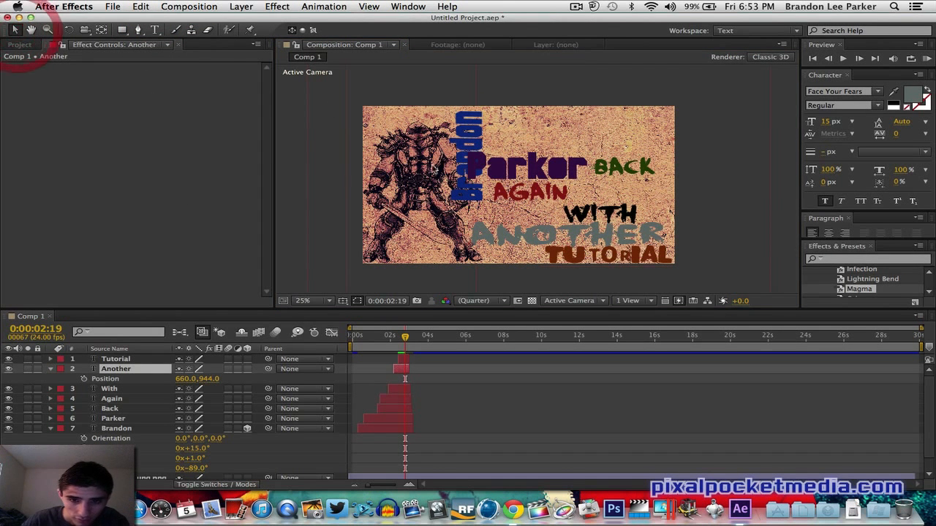
pyautogui.moveTo(465, 134)
pyautogui.mouseDown()
pyautogui.moveTo(450, 134)
pyautogui.moveTo(476, 136)
pyautogui.mouseUp()
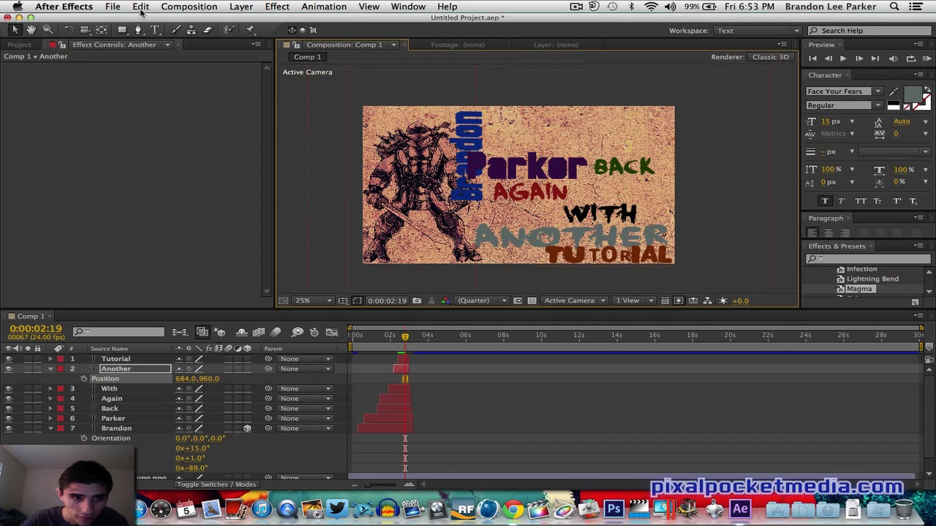
pyautogui.click(140, 7)
pyautogui.click(154, 21)
pyautogui.click(141, 7)
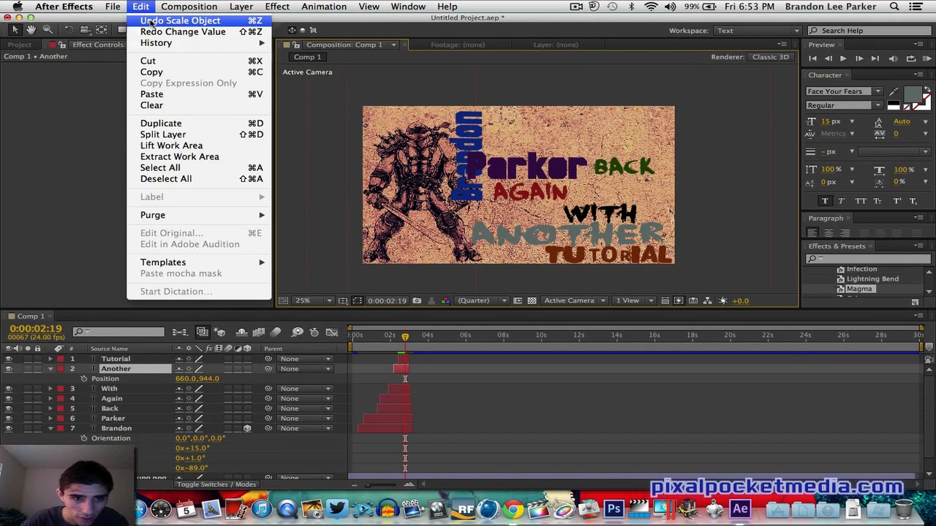
pyautogui.click(150, 20)
# - Reposition the vertical Brandon text so it sits directly left of Parker's first letter
pyautogui.moveTo(457, 128); pyautogui.dragTo(424, 121)
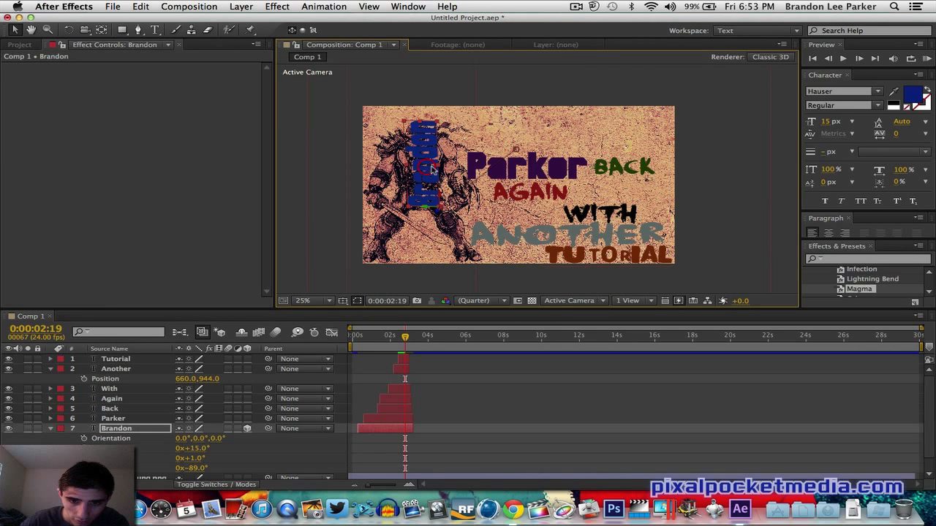
pyautogui.moveTo(430, 150); pyautogui.dragTo(389, 121)
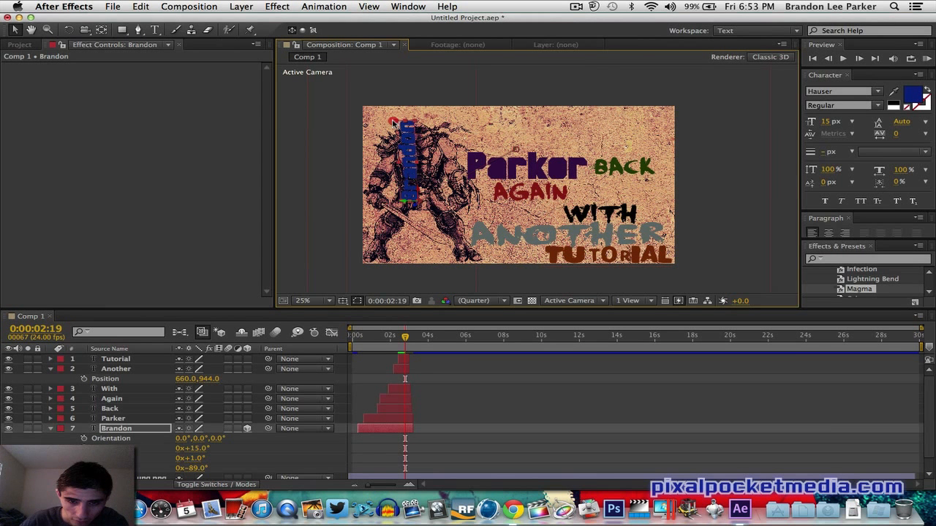
pyautogui.moveTo(406, 136); pyautogui.dragTo(457, 110)
pyautogui.click(455, 132)
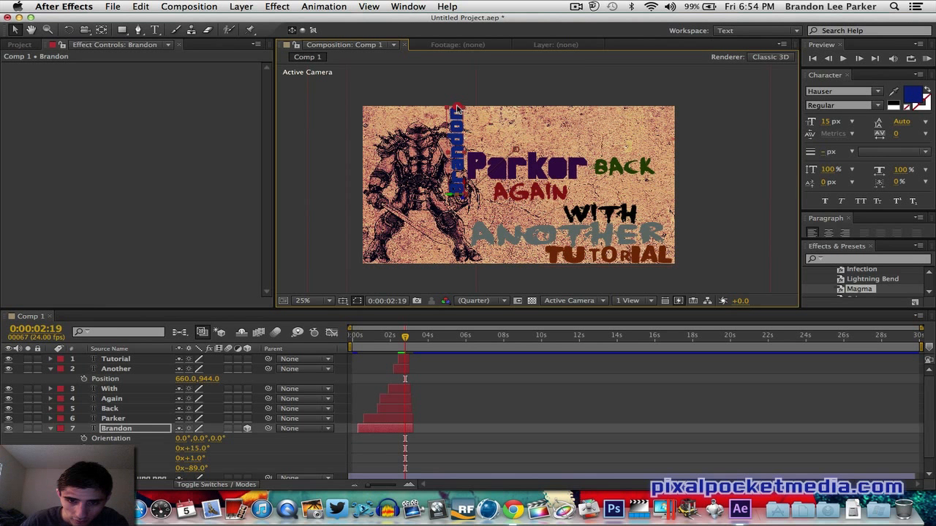
pyautogui.click(446, 155)
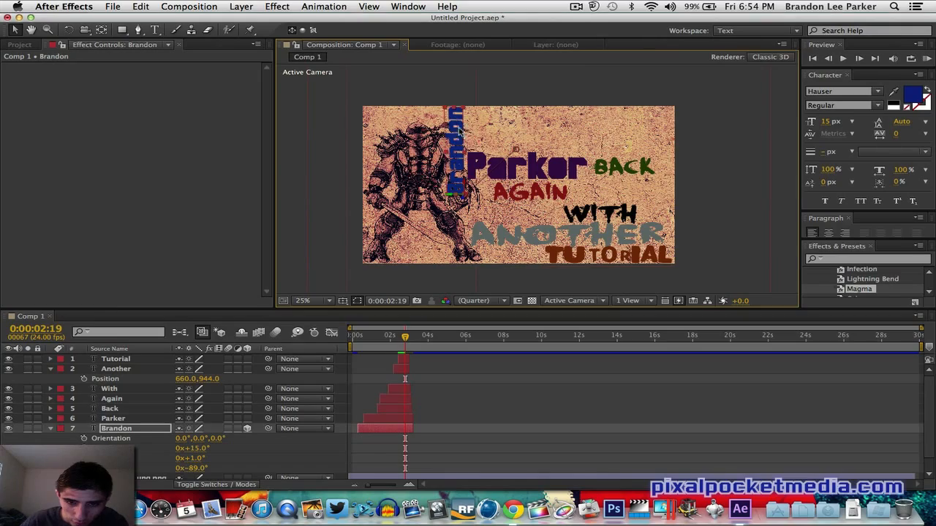
pyautogui.moveTo(458, 128); pyautogui.dragTo(457, 131)
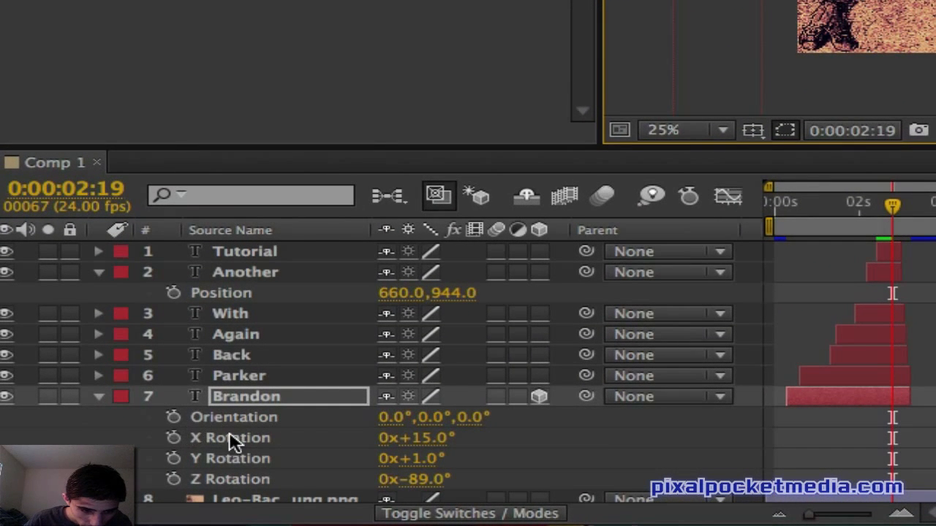
# - Turn on keyframing for Brandon's Z, Y and X Rotation at 0:00:02:19
pyautogui.click(173, 479)
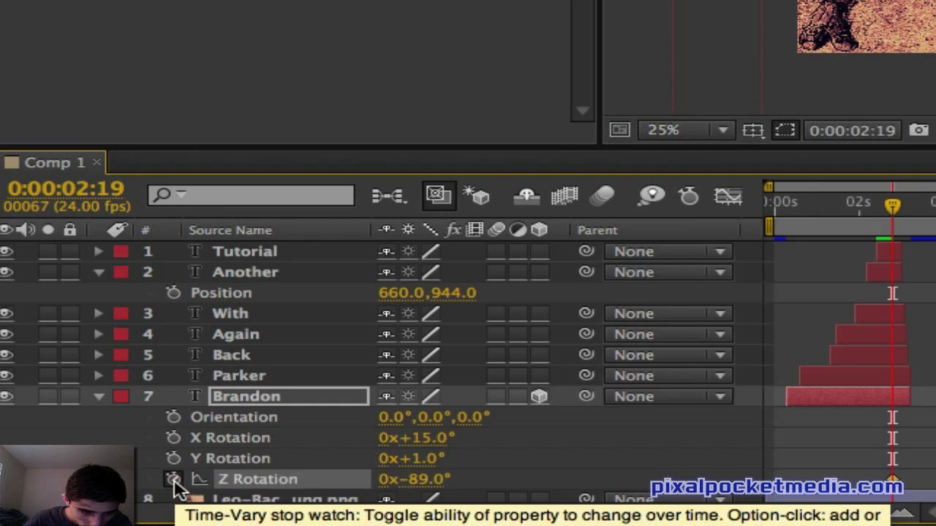
pyautogui.click(174, 458)
pyautogui.click(173, 438)
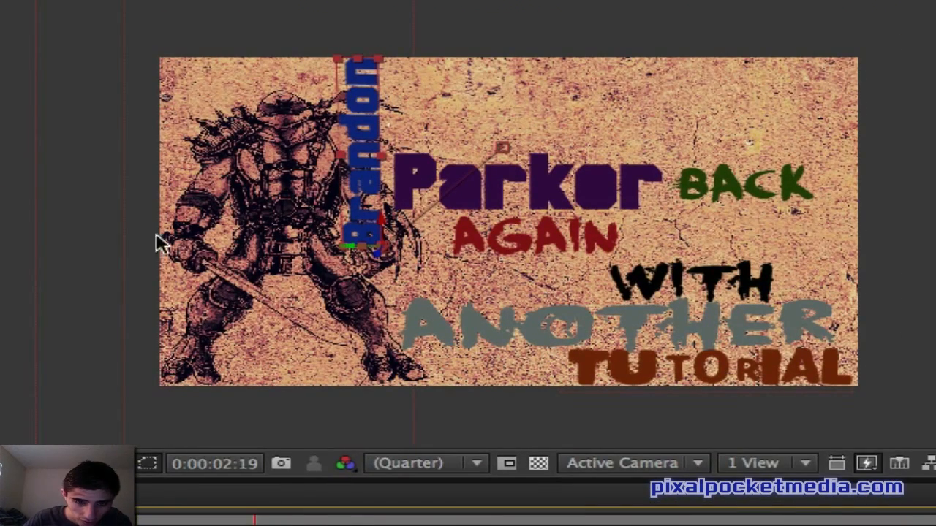
# - Shift Brandon slightly left in the zoomed viewer and preview the animation
pyautogui.moveTo(365, 104); pyautogui.dragTo(322, 95)
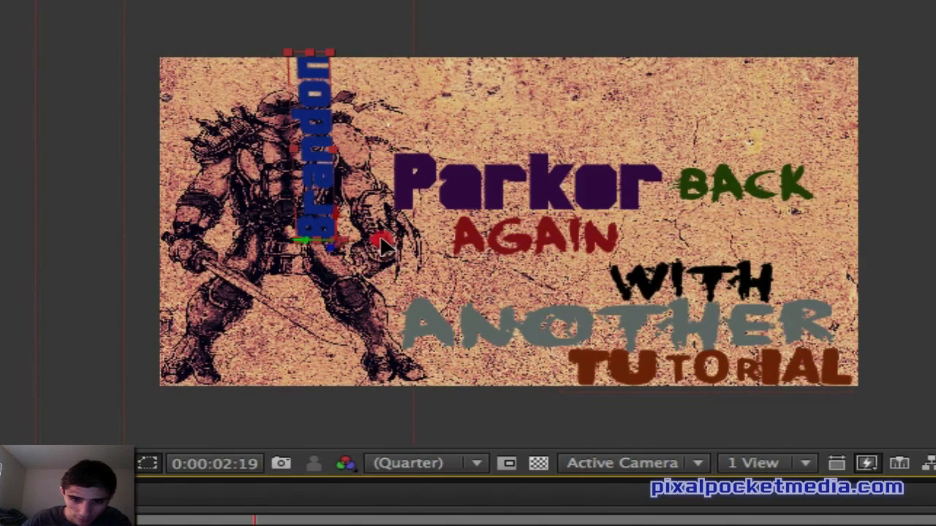
pyautogui.moveTo(401, 157); pyautogui.dragTo(792, 81)
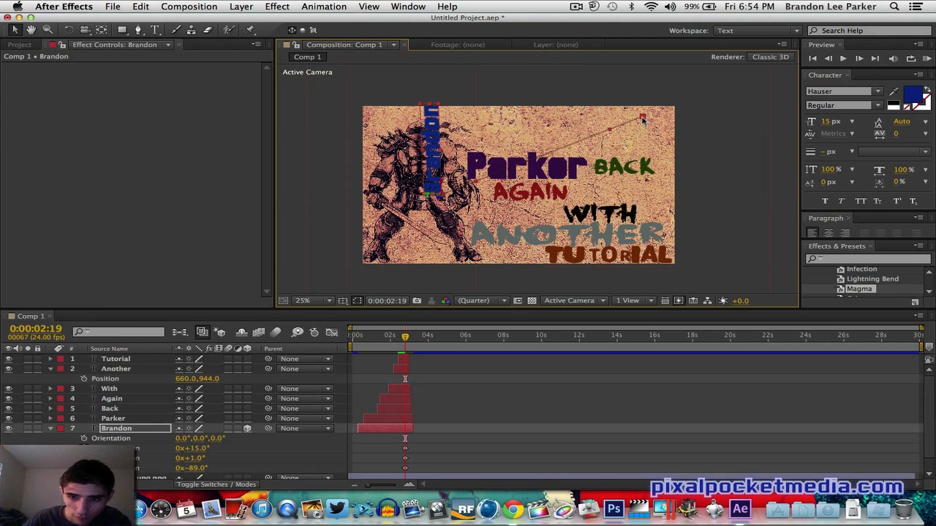
pyautogui.click(925, 59)
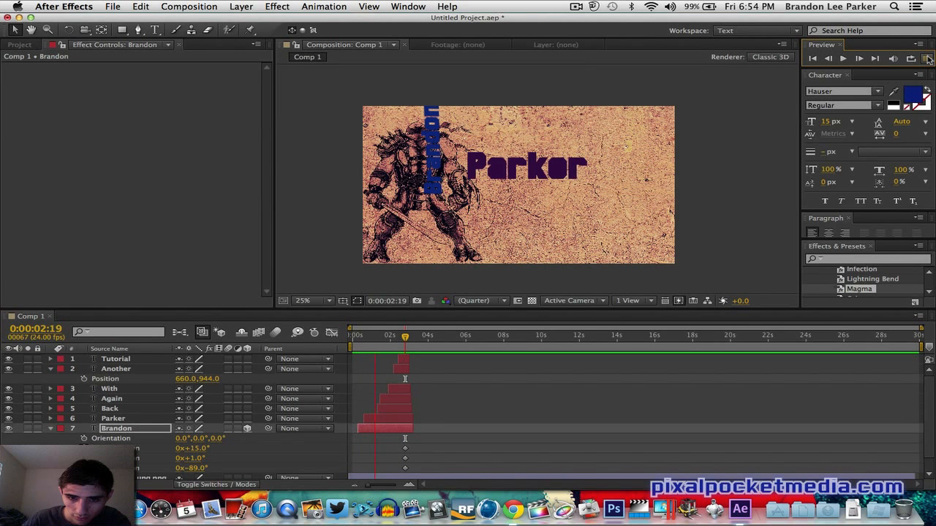
pyautogui.click(927, 58)
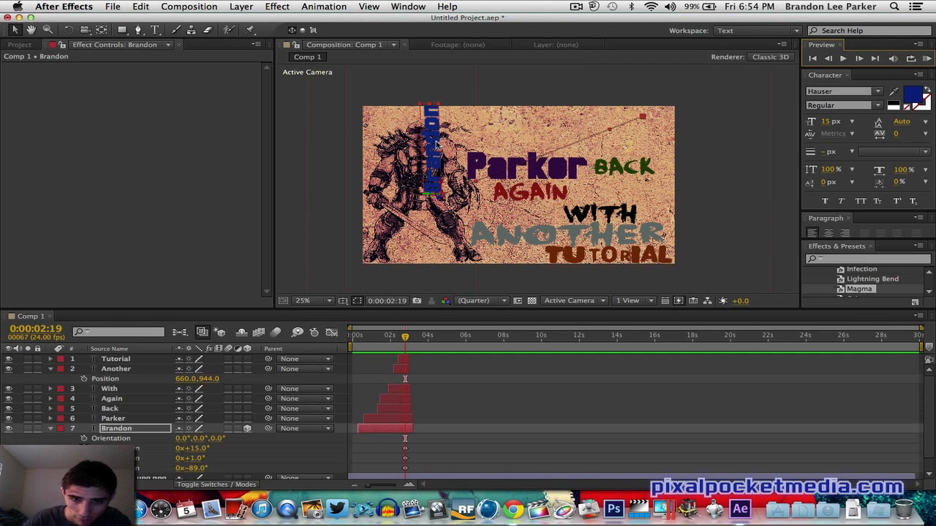
# - Tilt Brandon to X 36°, Y 18°, Z −44° and place it diagonally above Parker and BACK
pyautogui.moveTo(436, 146); pyautogui.dragTo(593, 146)
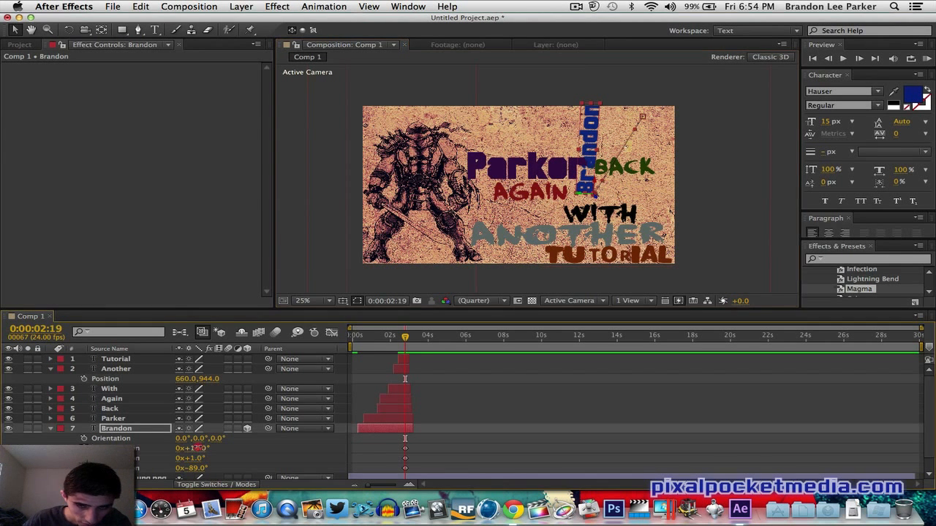
pyautogui.moveTo(197, 450)
pyautogui.mouseDown()
pyautogui.moveTo(221, 449)
pyautogui.moveTo(211, 462)
pyautogui.mouseUp()
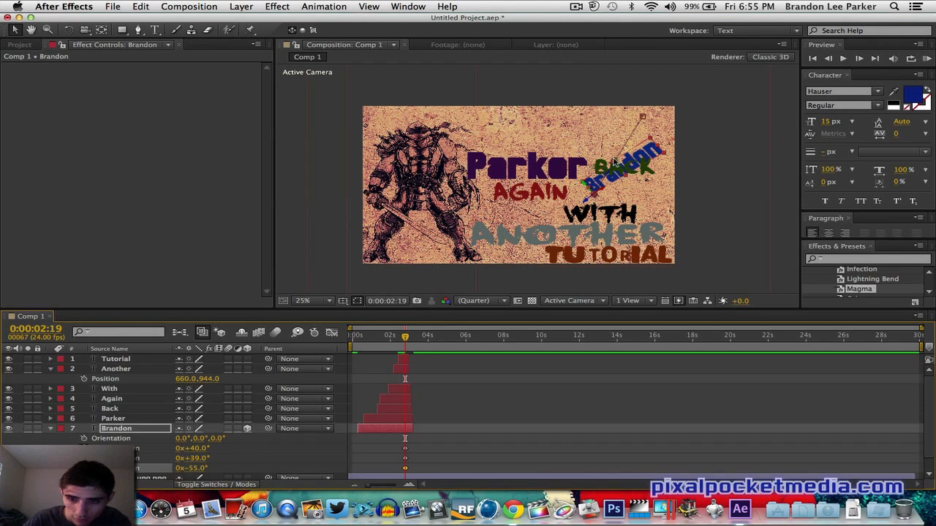
pyautogui.moveTo(636, 160); pyautogui.dragTo(518, 119)
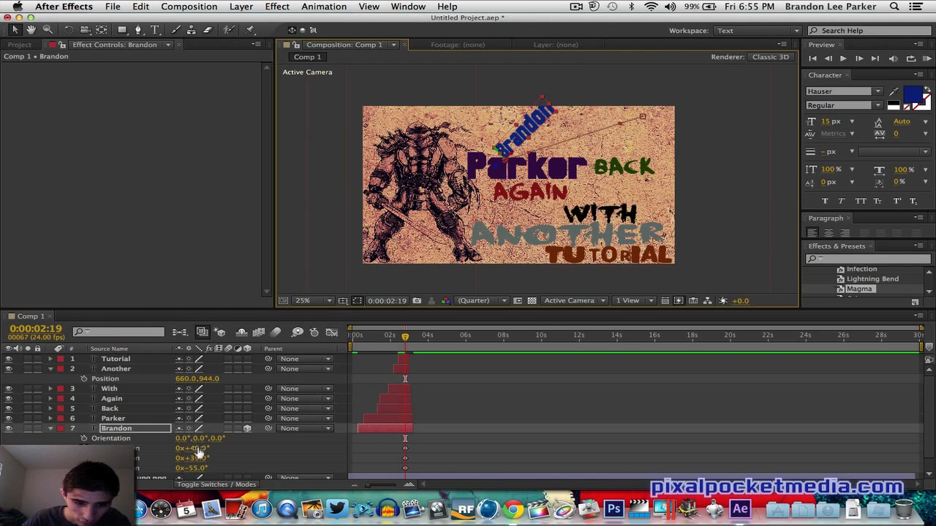
pyautogui.moveTo(198, 452)
pyautogui.mouseDown()
pyautogui.moveTo(206, 442)
pyautogui.moveTo(180, 462)
pyautogui.moveTo(199, 468)
pyautogui.moveTo(201, 438)
pyautogui.moveTo(203, 469)
pyautogui.mouseUp()
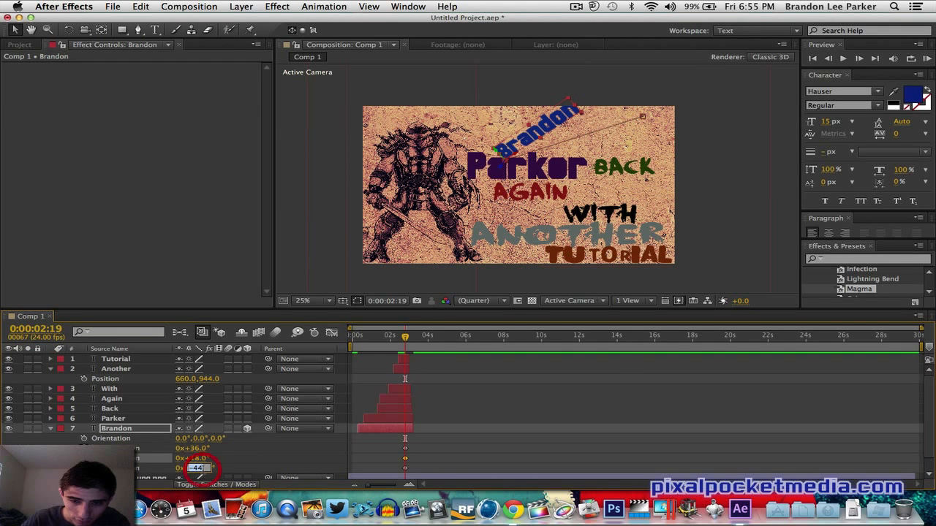
pyautogui.moveTo(550, 128); pyautogui.dragTo(658, 125)
pyautogui.click(629, 118)
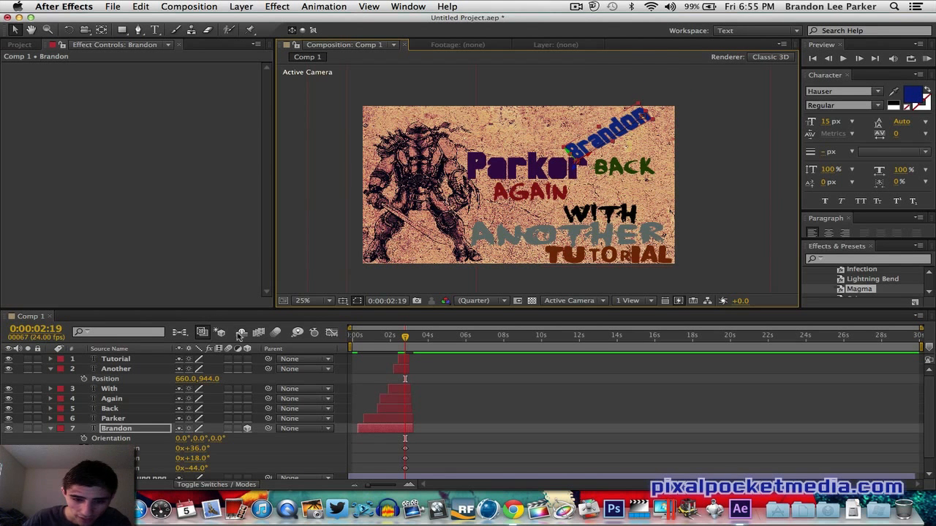
# - Return to the start of the composition and preview the animation several times
pyautogui.click(356, 336)
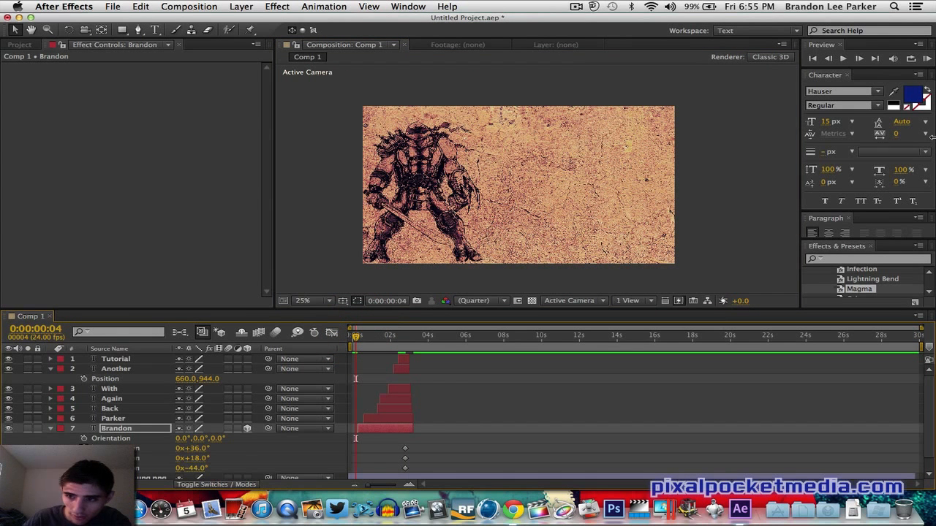
pyautogui.click(927, 58)
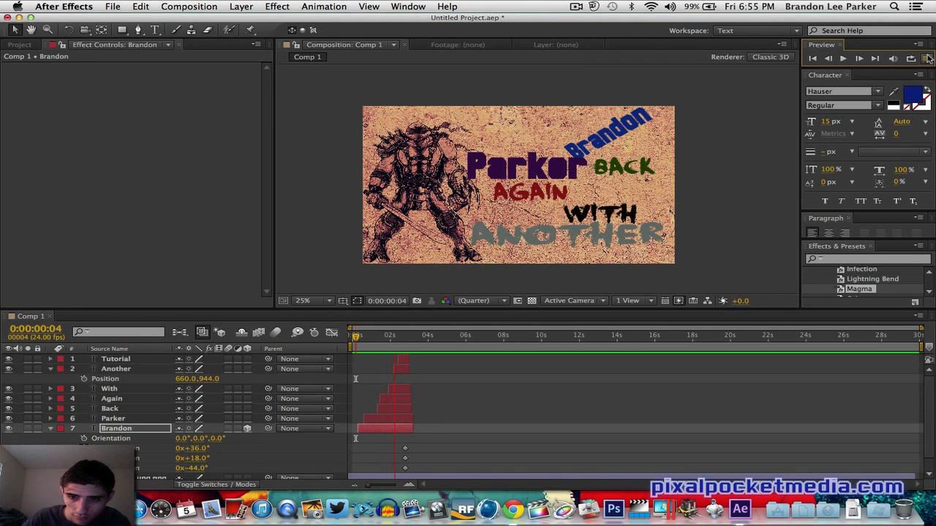
pyautogui.click(927, 59)
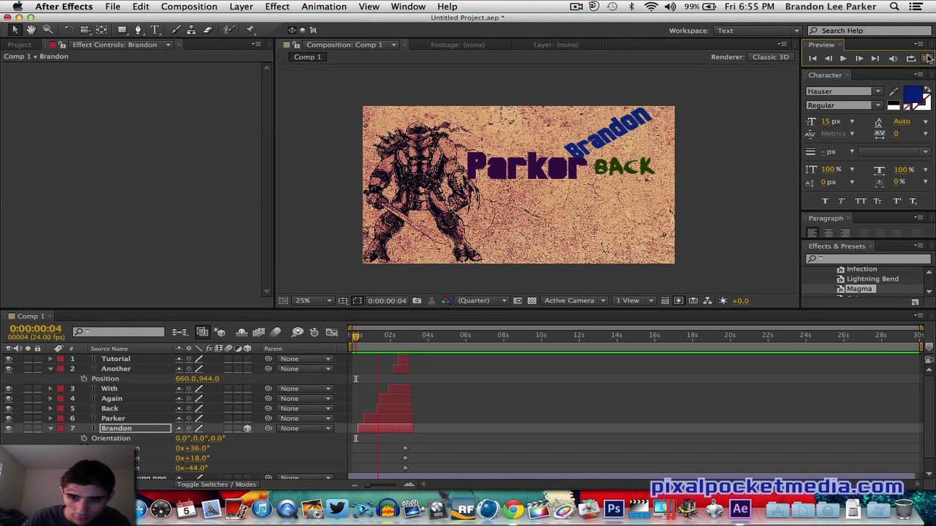
pyautogui.click(927, 58)
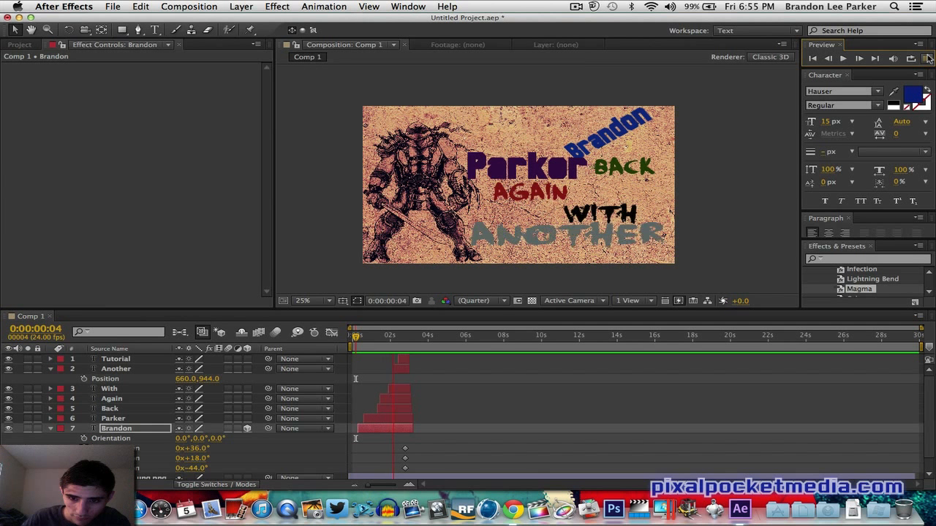
pyautogui.click(927, 59)
pyautogui.click(928, 58)
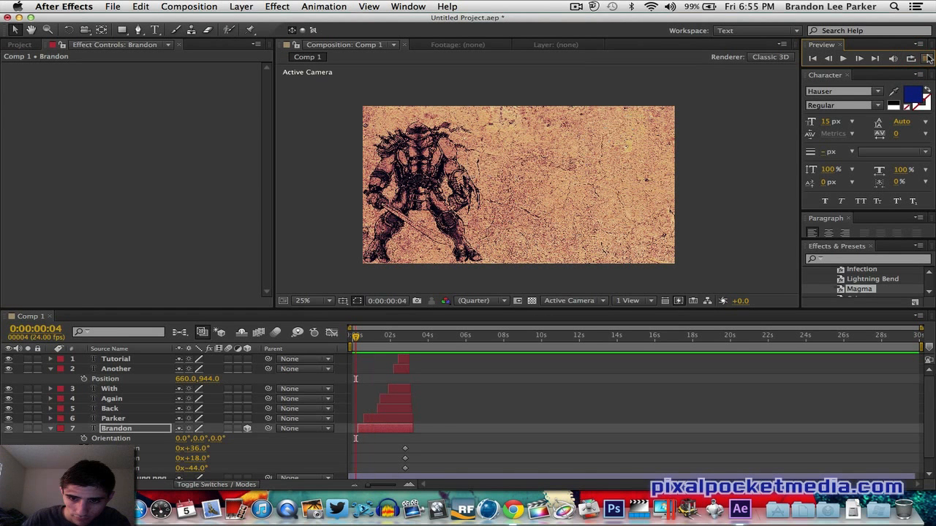
# - At 0:00:02:21, move Brandon to the upper-left corner over the turtle figure and preview
pyautogui.click(396, 432)
pyautogui.click(407, 344)
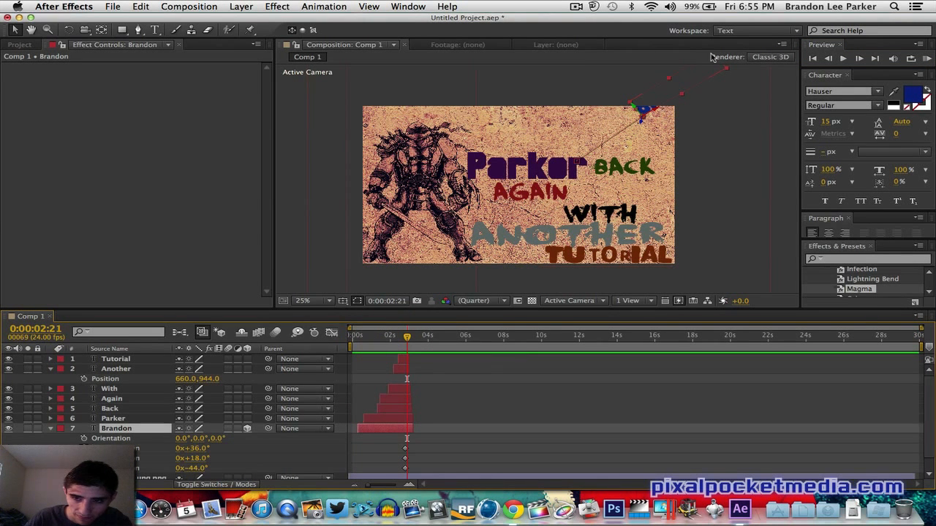
pyautogui.moveTo(653, 92); pyautogui.dragTo(422, 104)
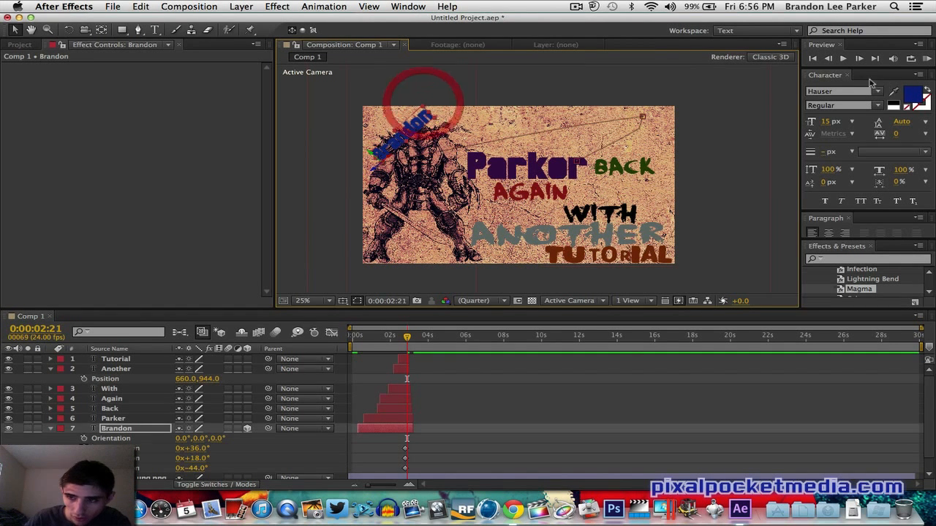
pyautogui.click(927, 58)
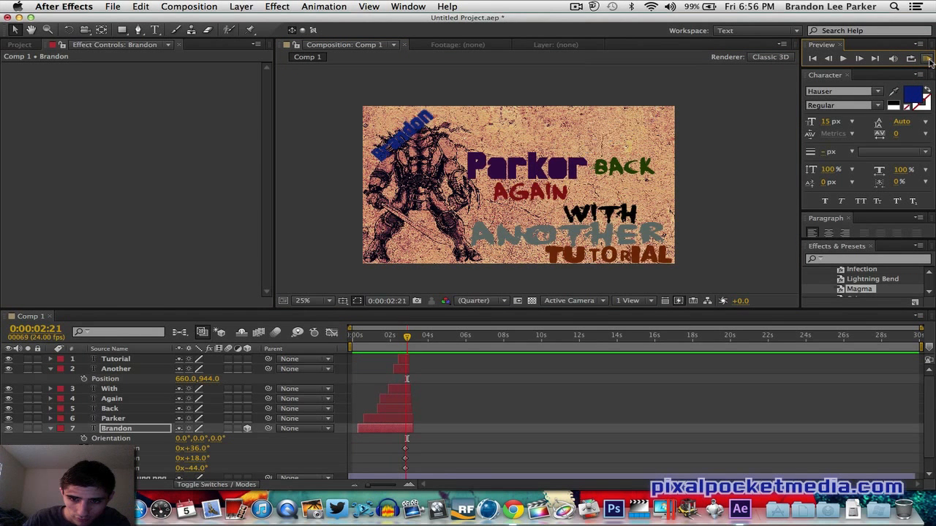
pyautogui.click(927, 59)
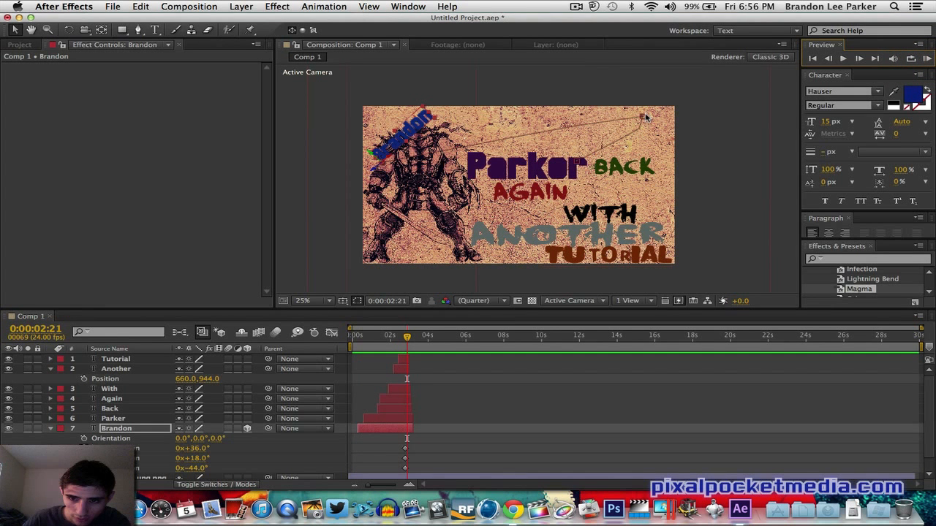
# - Try adjusting Brandon's motion path points and preview the animation twice
pyautogui.moveTo(645, 117); pyautogui.dragTo(439, 166)
pyautogui.moveTo(505, 168); pyautogui.dragTo(635, 128)
pyautogui.click(926, 58)
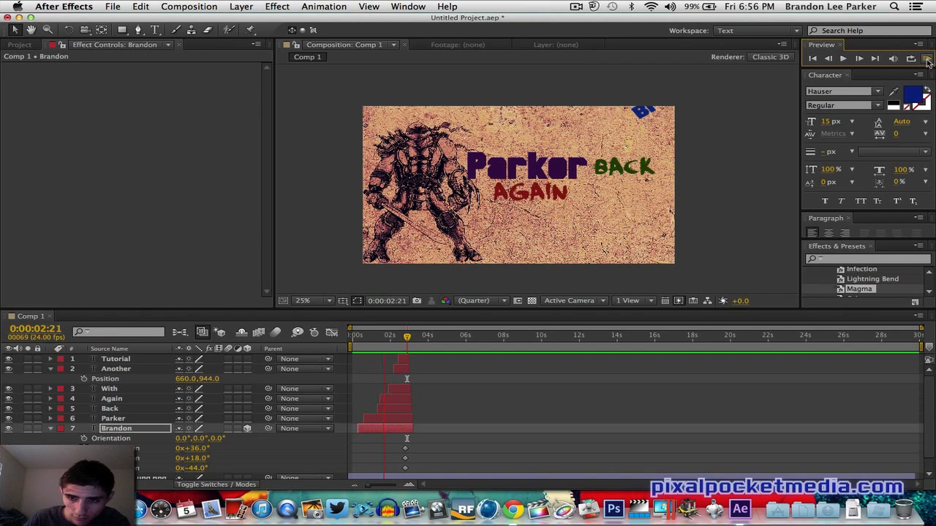
pyautogui.click(927, 59)
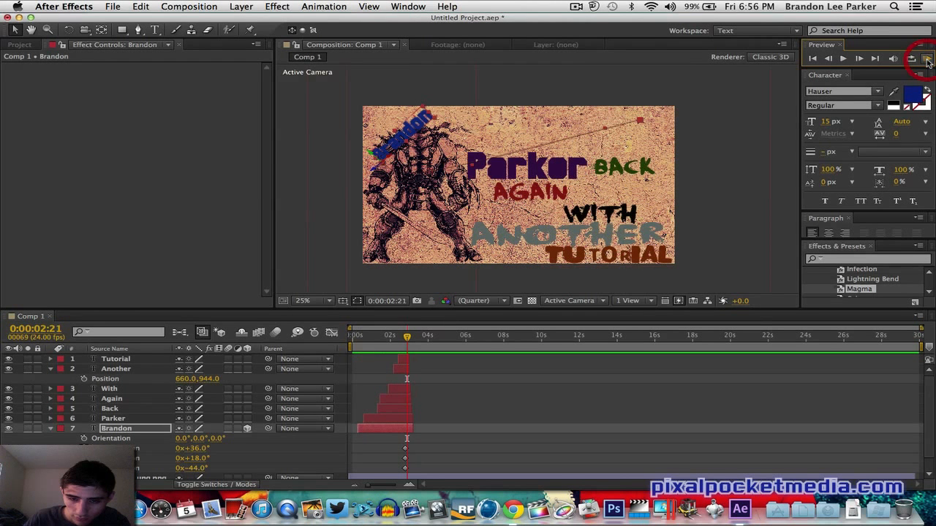
pyautogui.moveTo(641, 121); pyautogui.dragTo(421, 235)
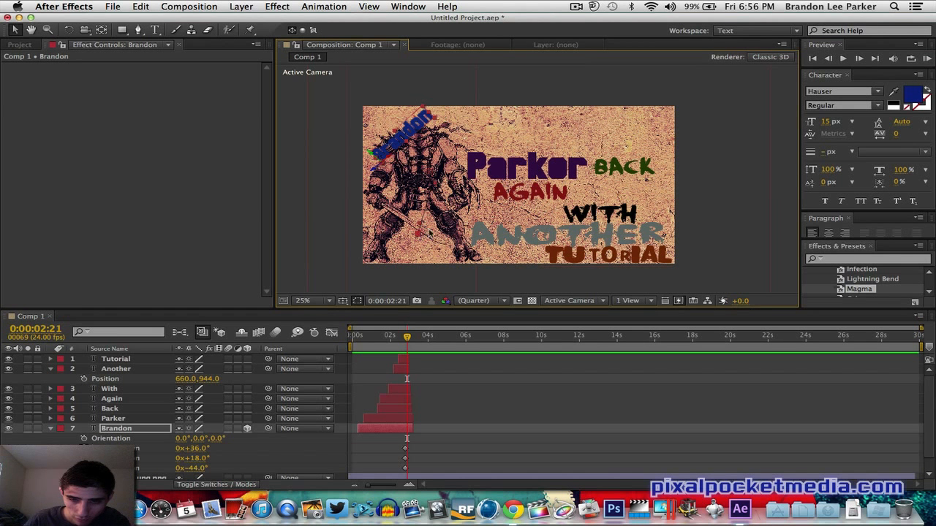
pyautogui.click(927, 58)
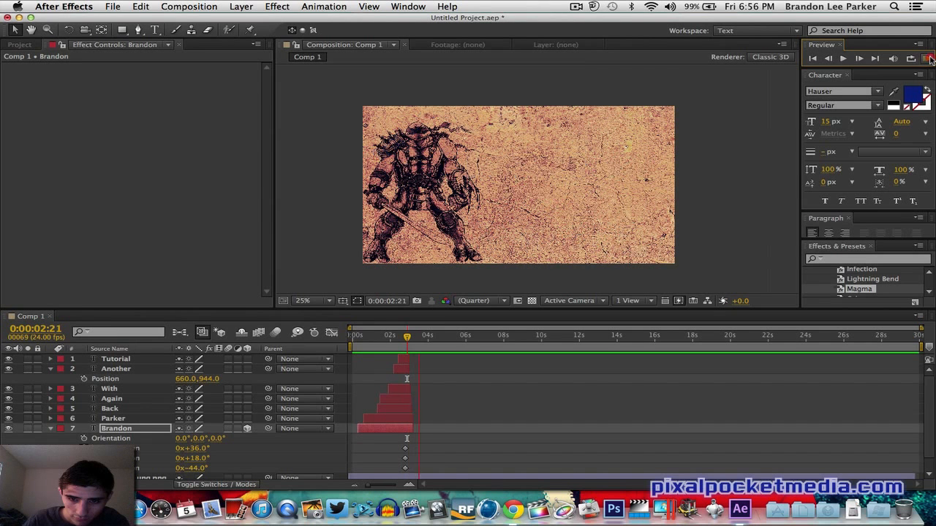
pyautogui.click(927, 58)
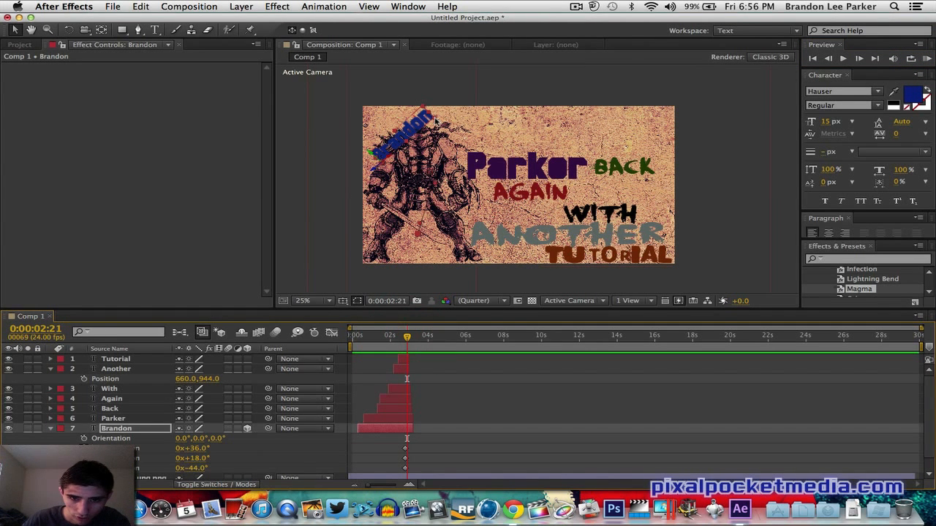
# - Set Brandon's X rotation to 13° and move it right onto the figure's head
pyautogui.moveTo(435, 120); pyautogui.dragTo(431, 124)
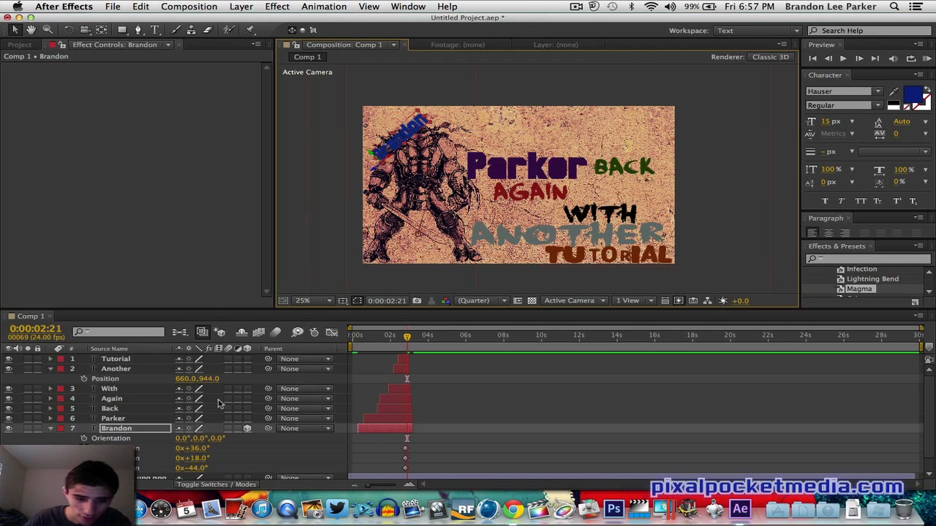
pyautogui.moveTo(195, 451); pyautogui.dragTo(176, 398)
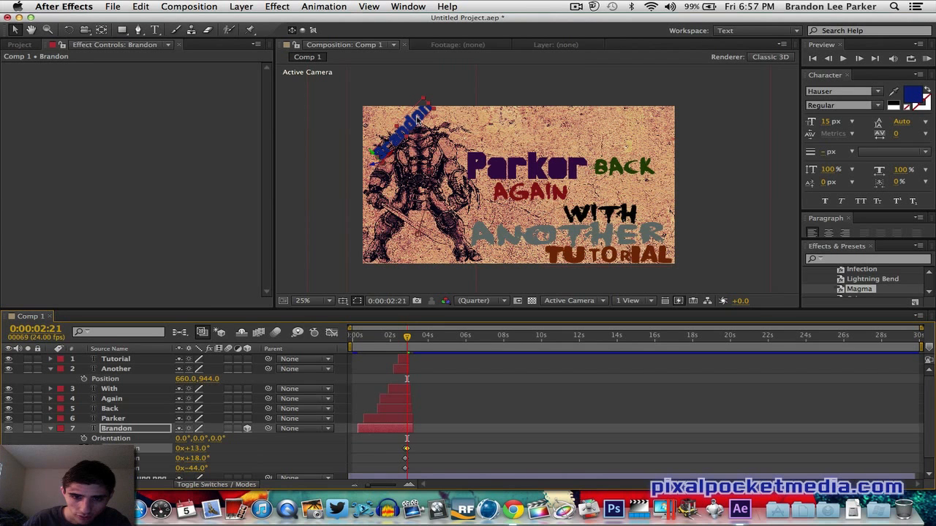
pyautogui.moveTo(417, 119); pyautogui.dragTo(470, 125)
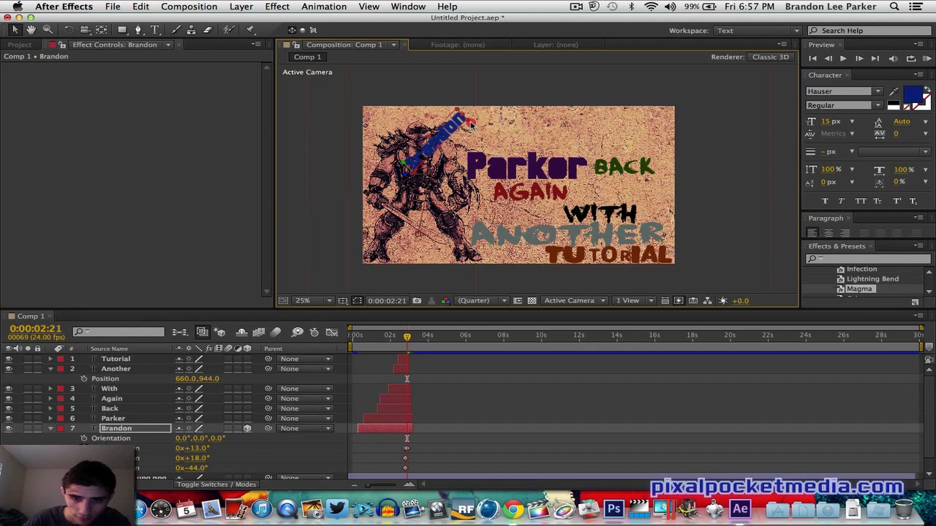
pyautogui.click(472, 125)
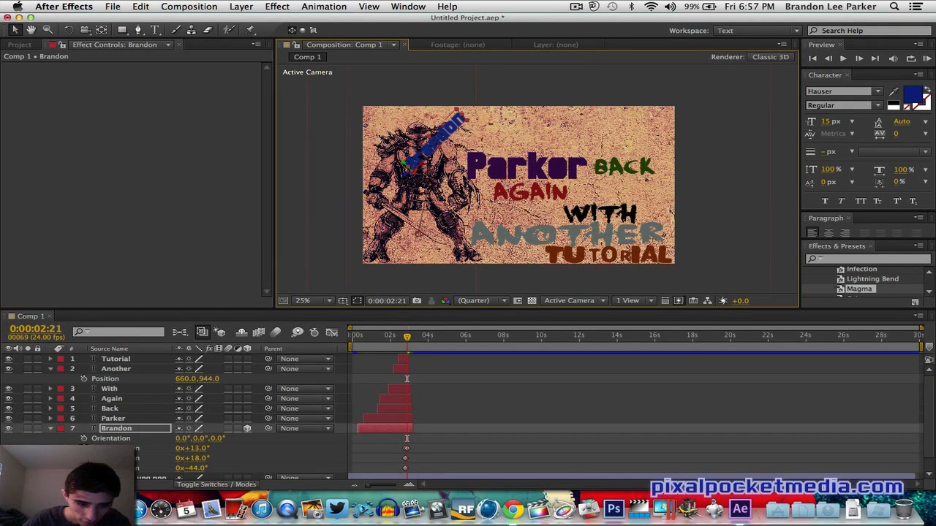
# - Add keyframes for Brandon's Y and Z rotation at 0:00:02:21 and preview the animation
pyautogui.click(19, 458)
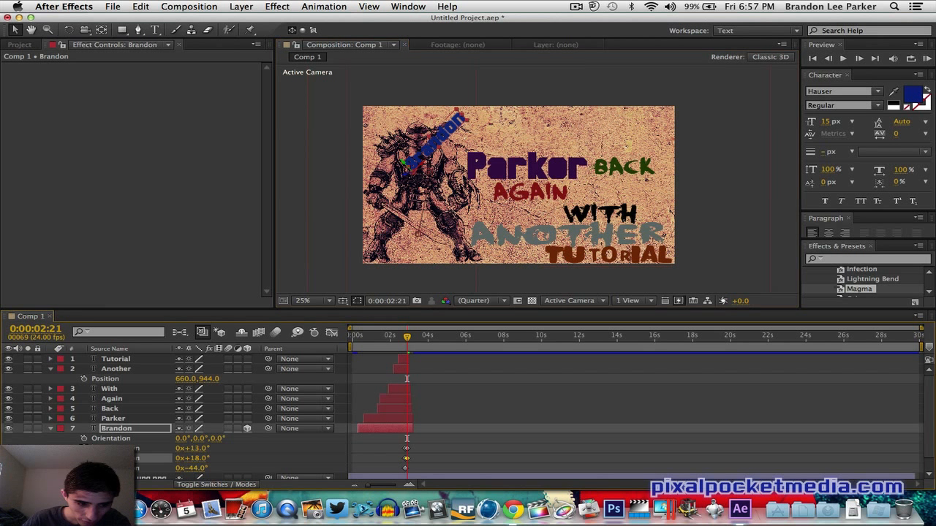
pyautogui.click(19, 468)
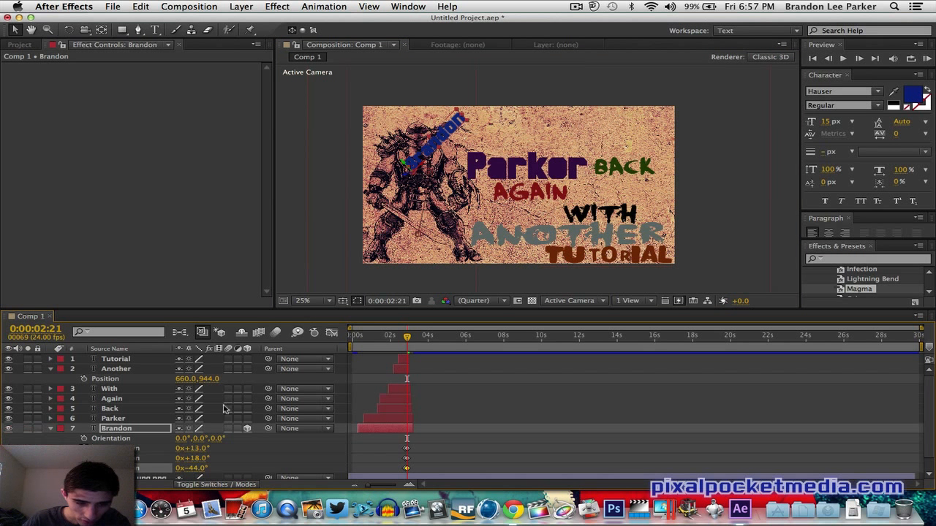
pyautogui.click(926, 57)
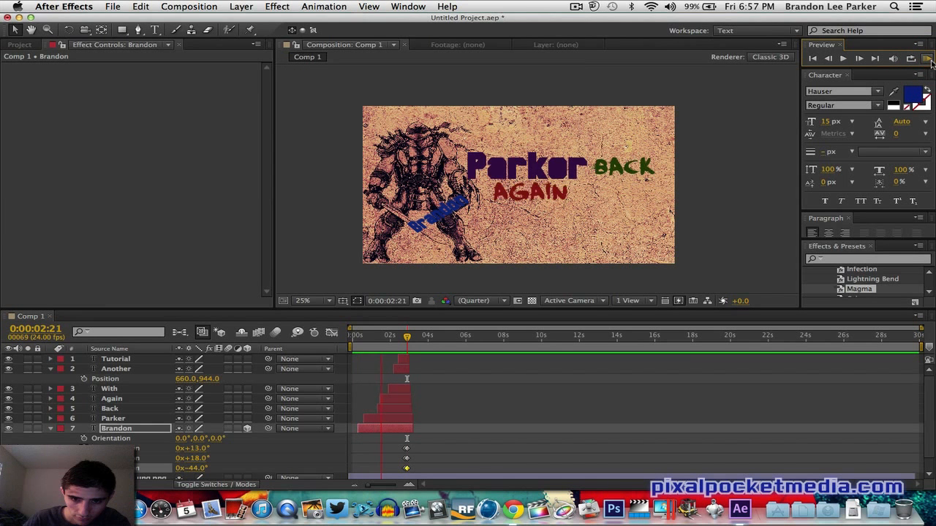
pyautogui.click(929, 60)
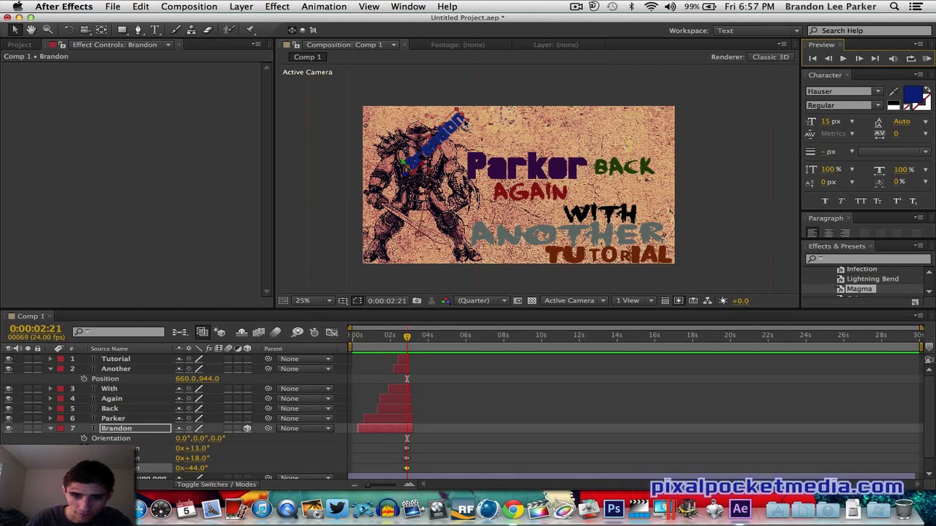
# - Move Brandon right toward Parker and set its Y rotation to about 1°
pyautogui.moveTo(466, 121); pyautogui.dragTo(501, 125)
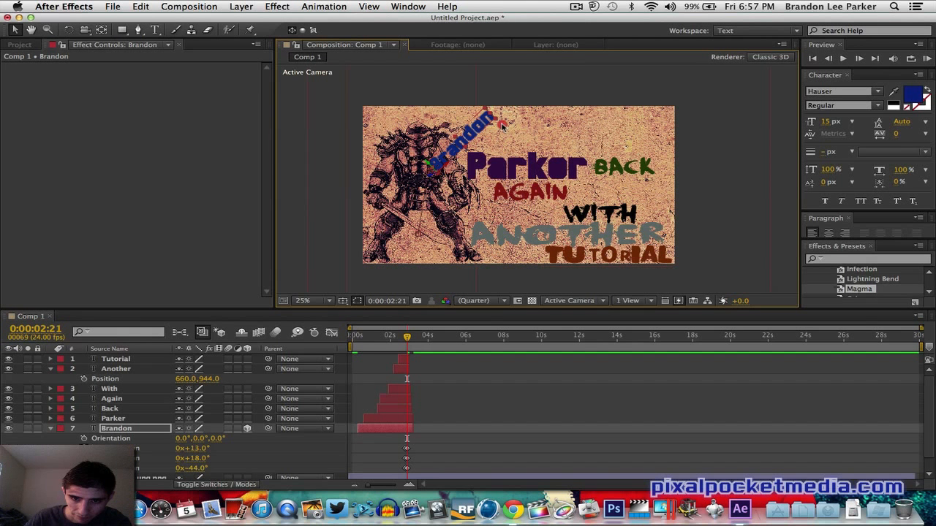
pyautogui.moveTo(192, 457); pyautogui.dragTo(212, 486)
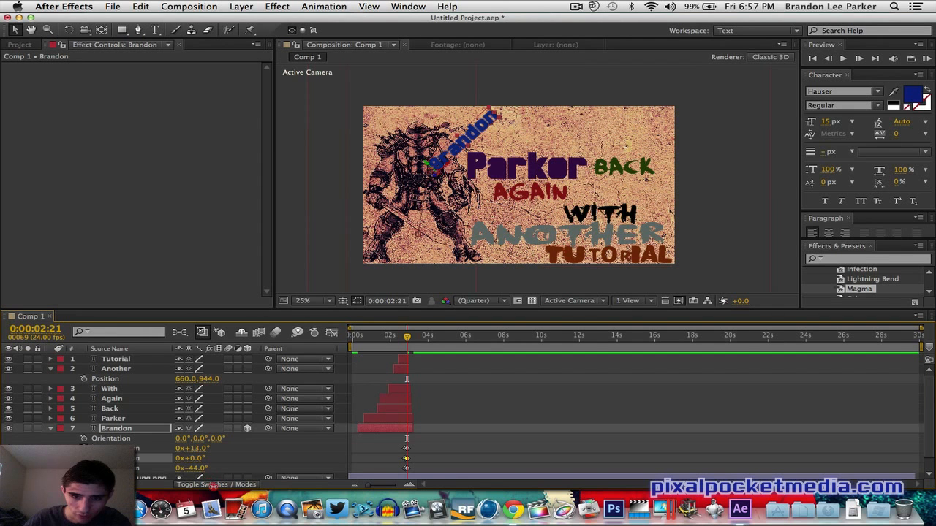
pyautogui.moveTo(492, 139); pyautogui.dragTo(472, 136)
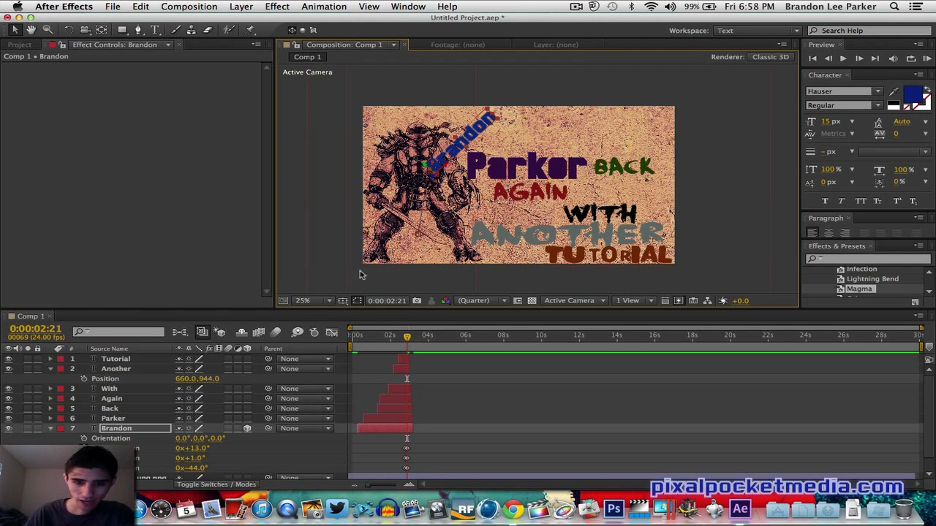
# - Select the background image layer, show its Position property and turn on position keyframing
pyautogui.click(410, 248)
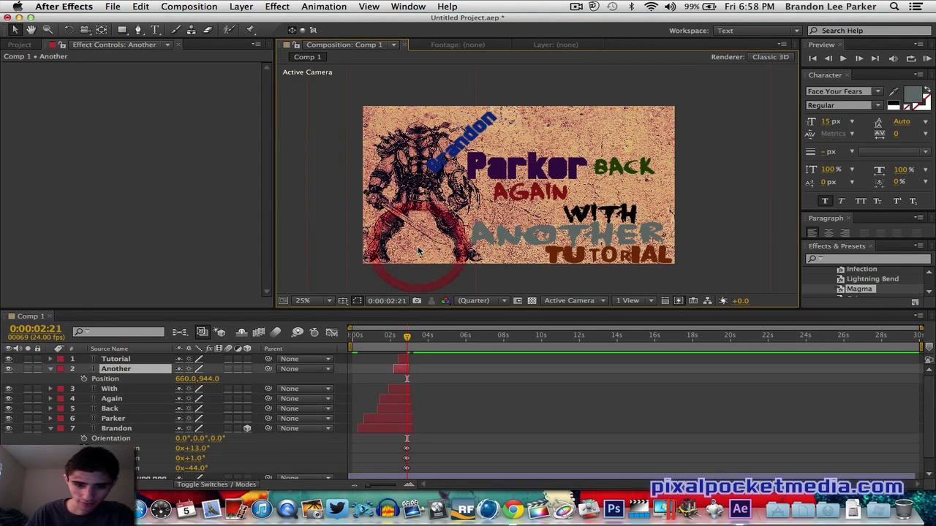
pyautogui.click(400, 249)
pyautogui.scroll(-1, 424, 406)
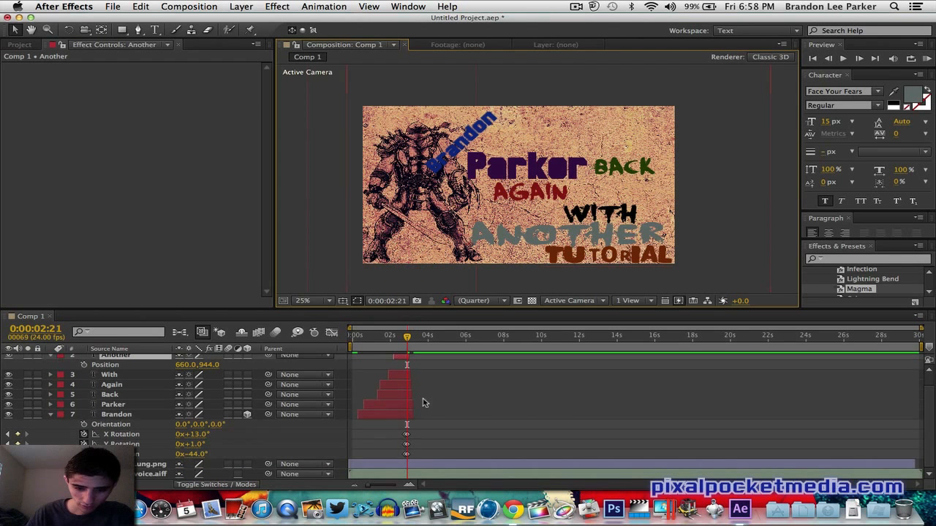
pyautogui.click(421, 463)
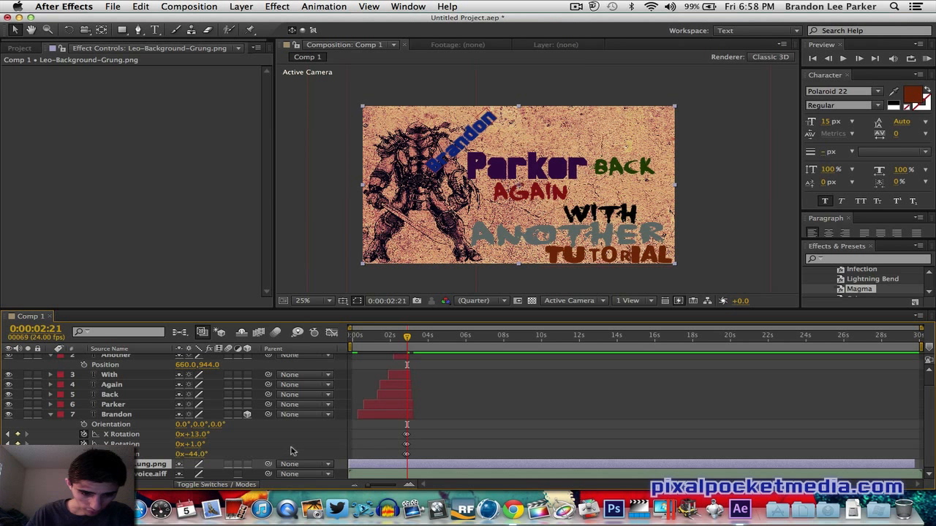
pyautogui.press('p')
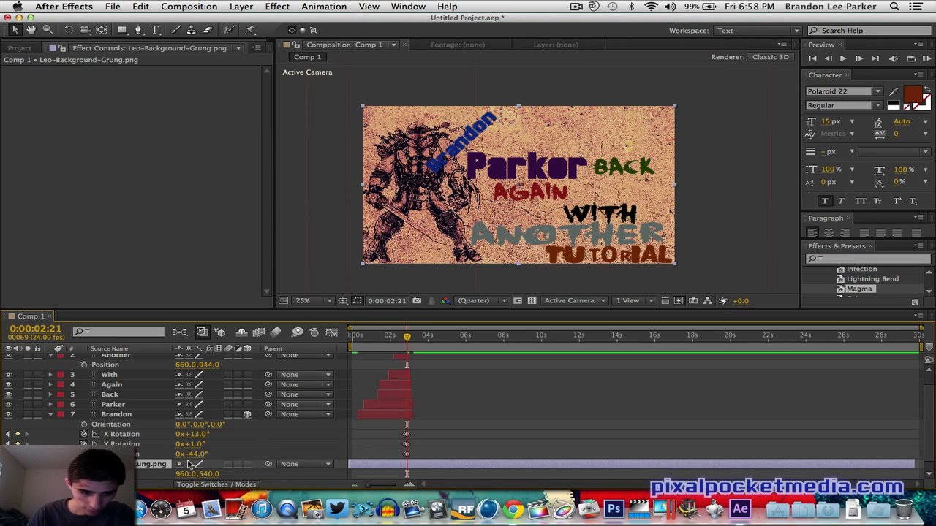
pyautogui.click(84, 474)
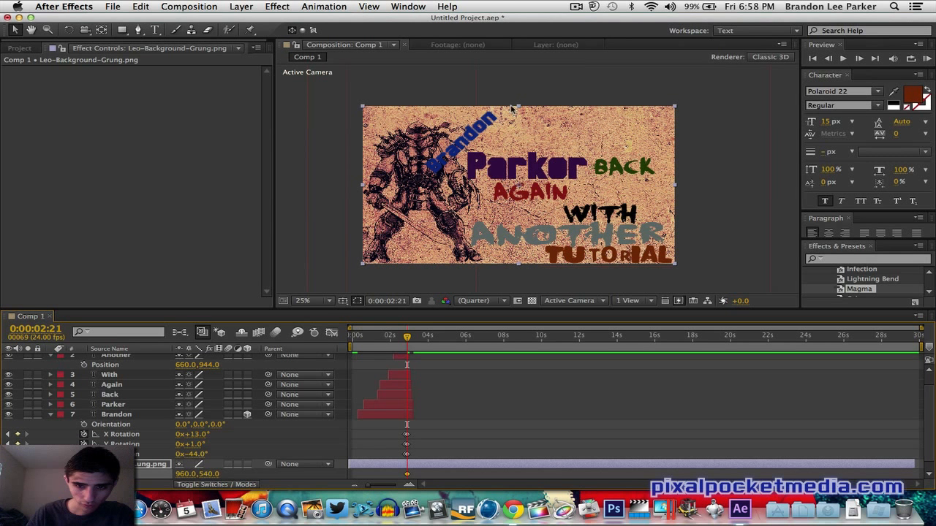
# - Move the background to about 1256, 708 at 0:00:02:21 and preview the animation
pyautogui.moveTo(676, 109); pyautogui.dragTo(782, 52)
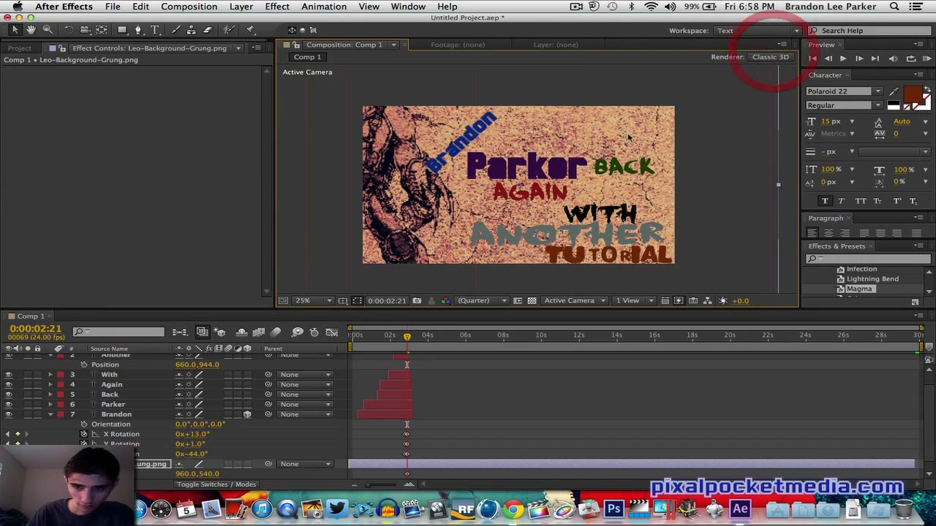
pyautogui.moveTo(622, 134); pyautogui.dragTo(669, 159)
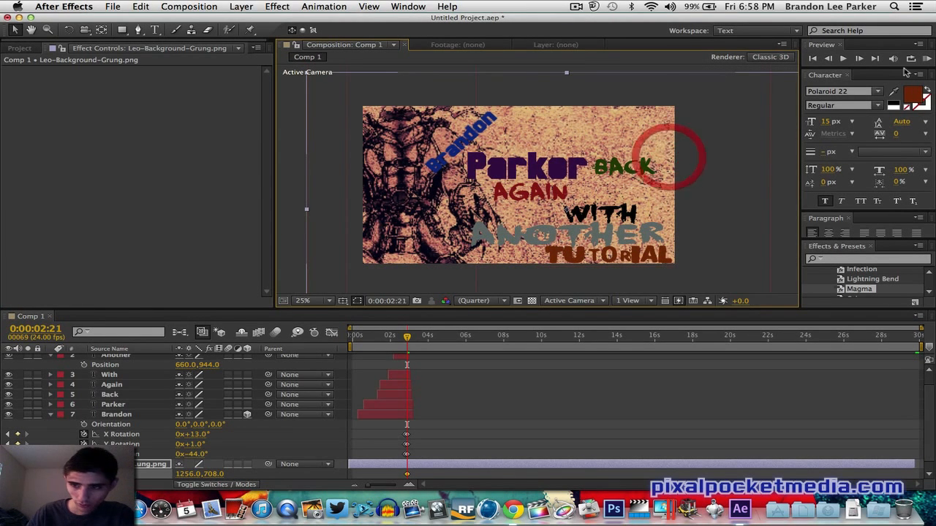
pyautogui.click(927, 59)
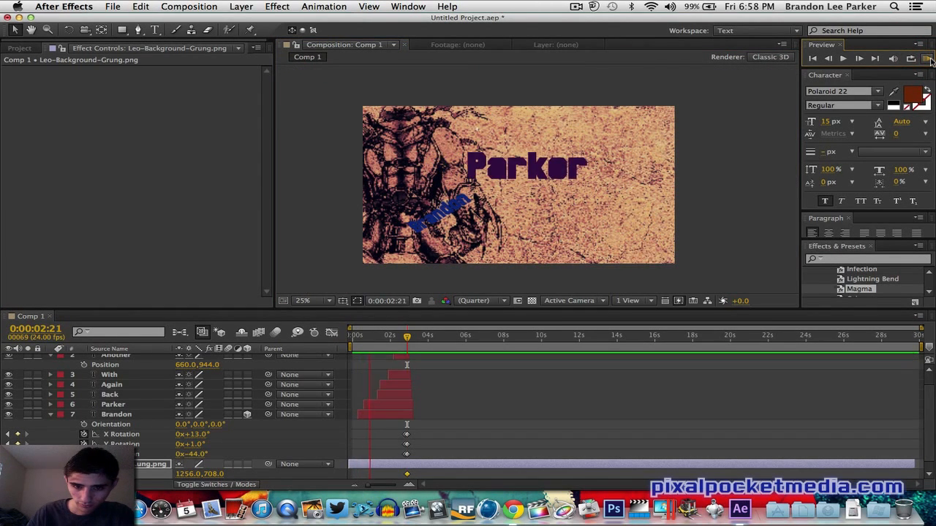
pyautogui.click(929, 60)
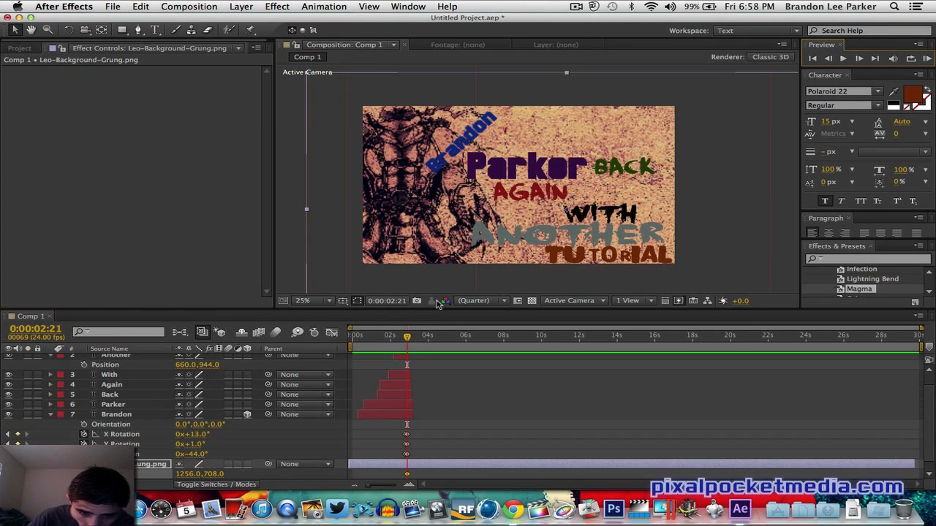
# - At the start of the composition, reposition the background to about 956, 536
pyautogui.click(355, 338)
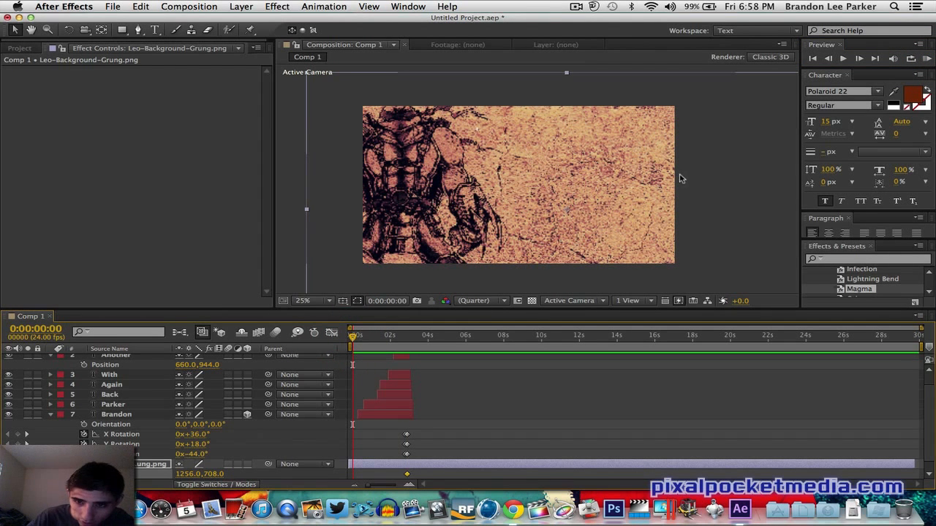
pyautogui.moveTo(630, 174); pyautogui.dragTo(511, 189)
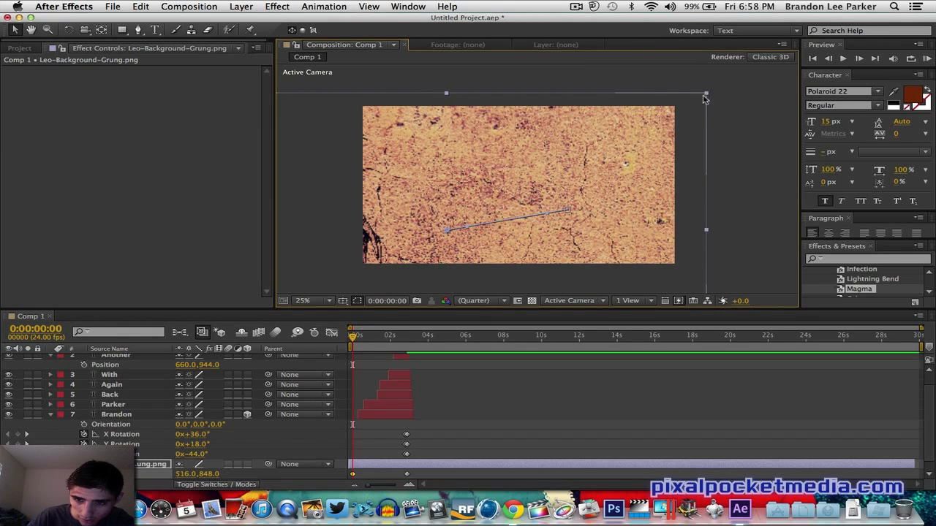
pyautogui.click(659, 122)
pyautogui.moveTo(659, 122); pyautogui.dragTo(648, 180)
pyautogui.moveTo(677, 109); pyautogui.dragTo(675, 108)
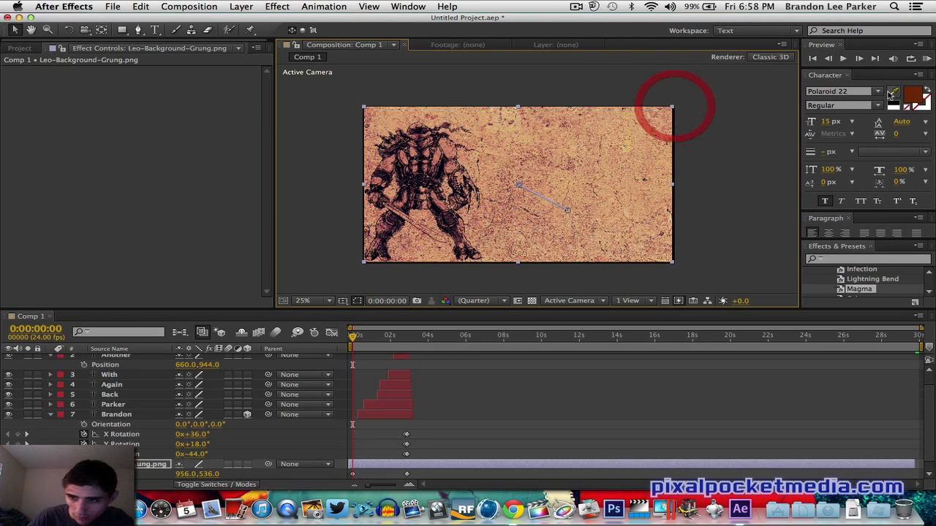
# - Adjust the background's motion path handles and preview the resulting movement
pyautogui.click(927, 59)
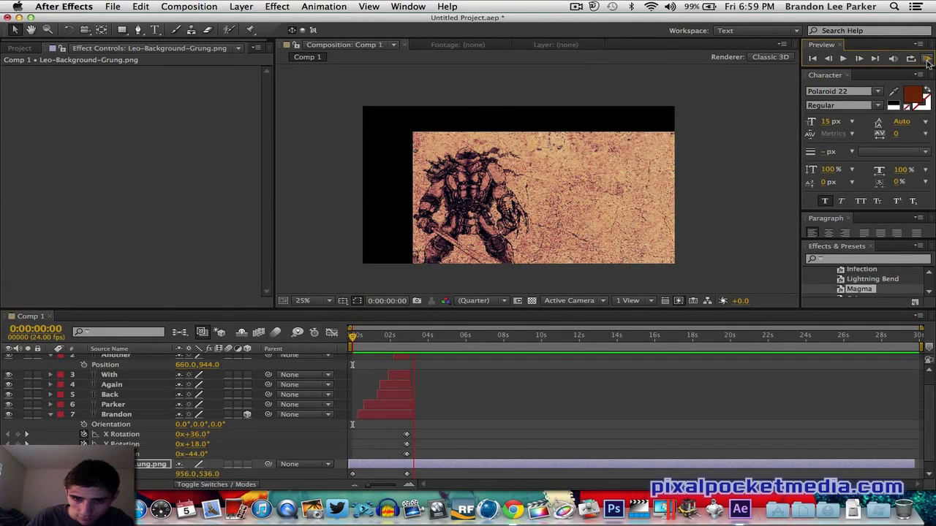
pyautogui.click(927, 60)
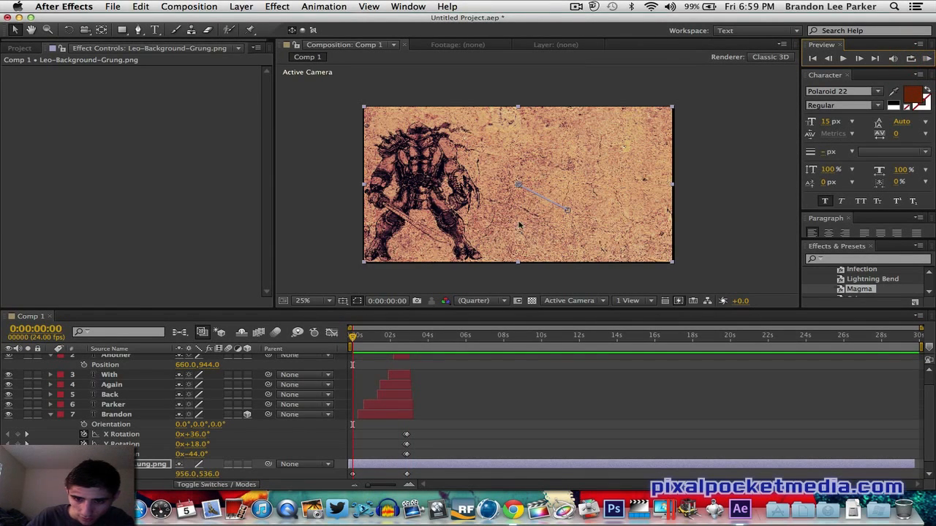
pyautogui.moveTo(570, 214); pyautogui.dragTo(558, 203)
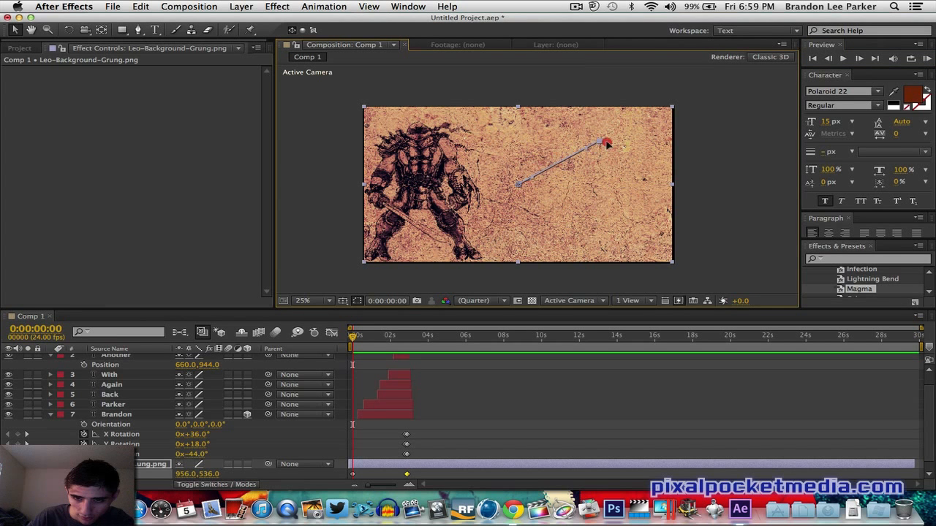
pyautogui.click(926, 59)
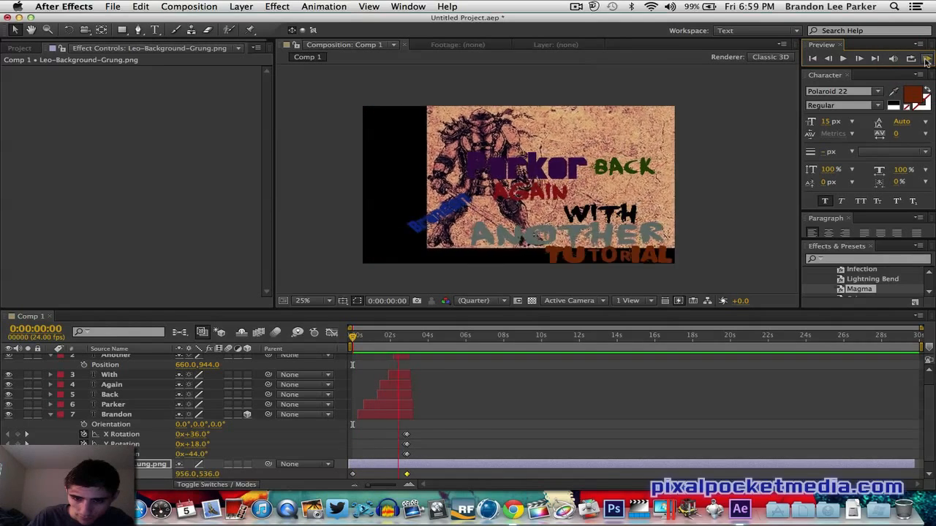
pyautogui.click(926, 60)
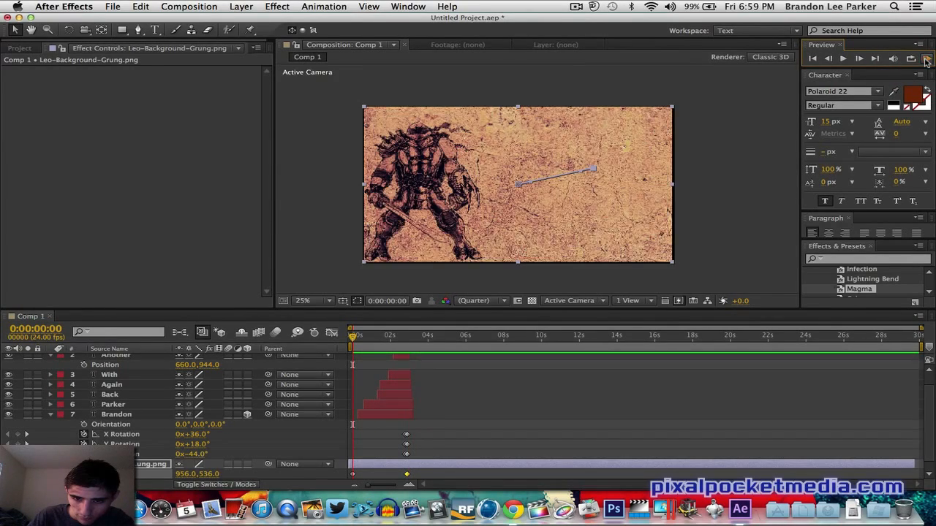
pyautogui.click(596, 173)
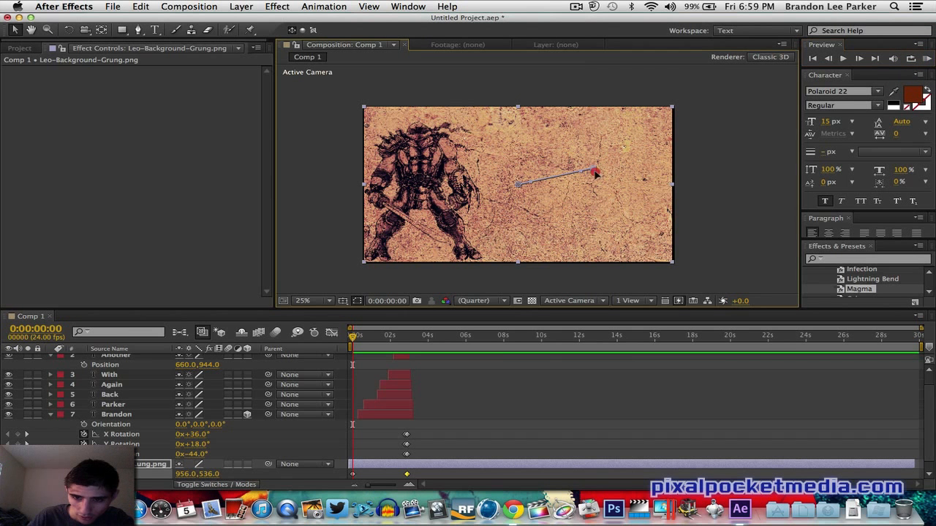
pyautogui.moveTo(596, 173); pyautogui.dragTo(569, 193)
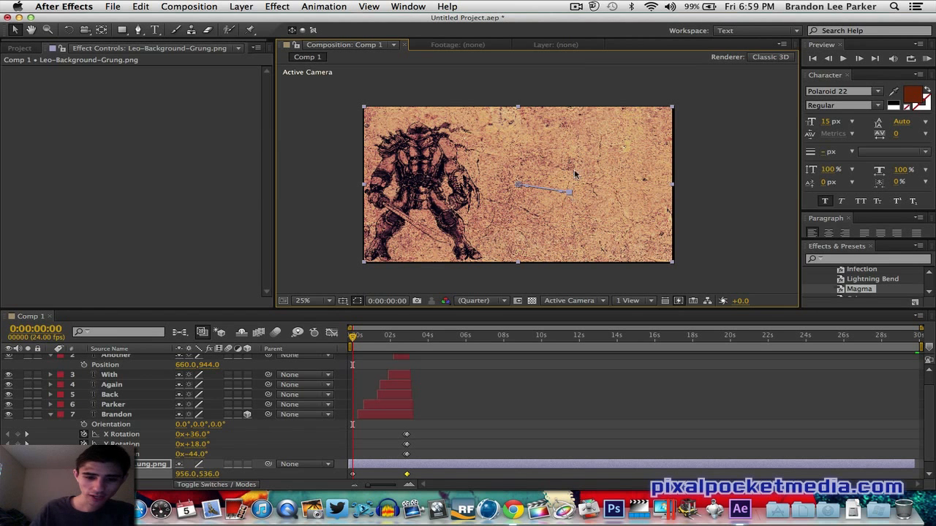
# - At 0:00:02:04, move the background left to about 899, 555 and preview the animation
pyautogui.click(392, 339)
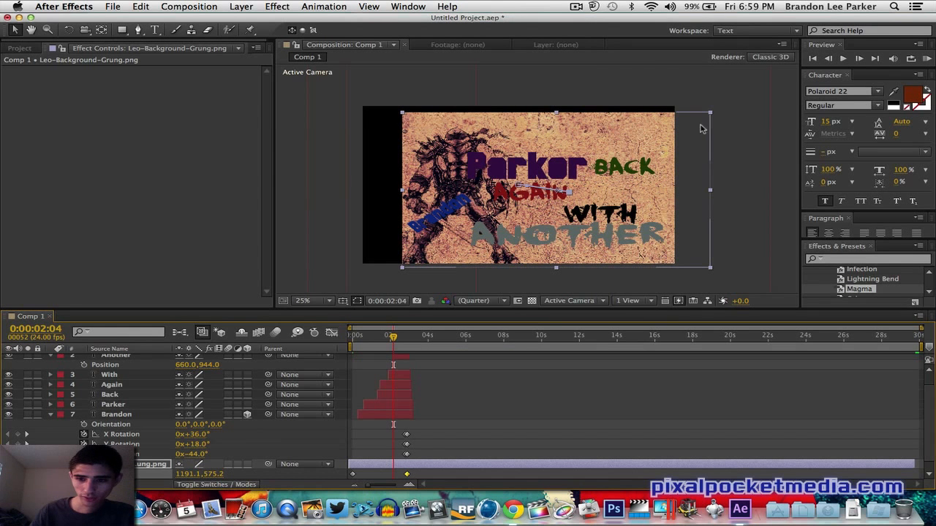
pyautogui.moveTo(682, 125); pyautogui.dragTo(613, 125)
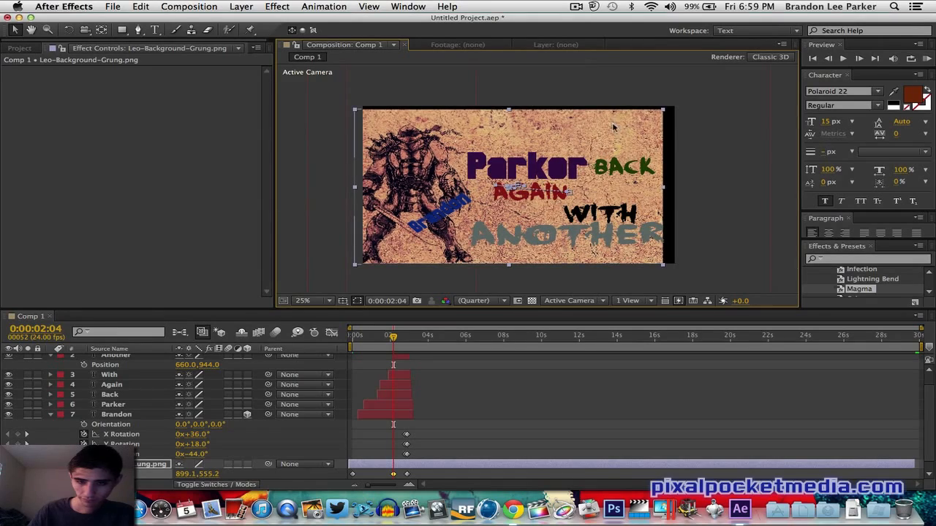
pyautogui.click(928, 58)
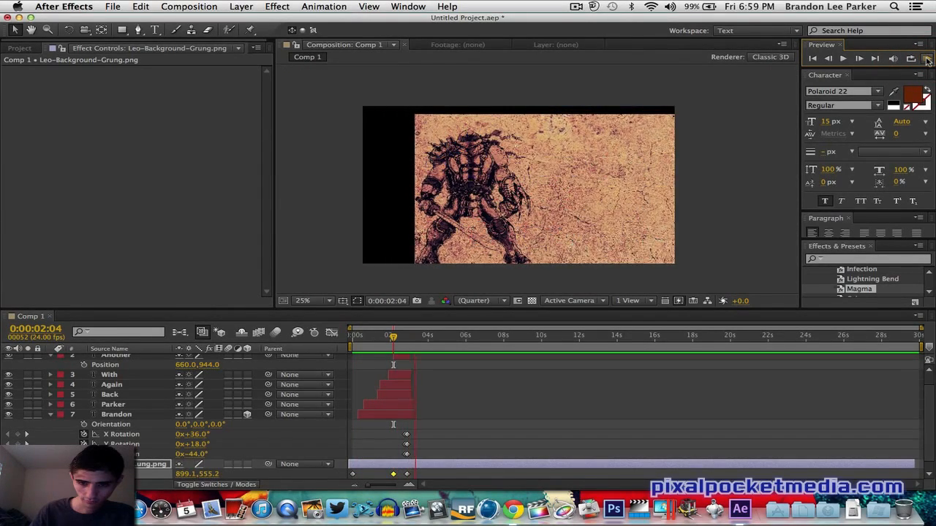
pyautogui.click(926, 60)
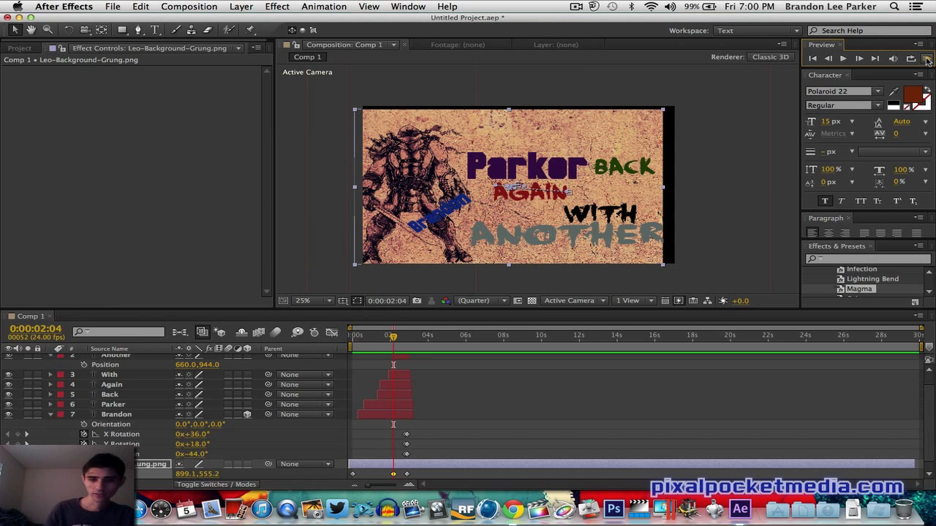